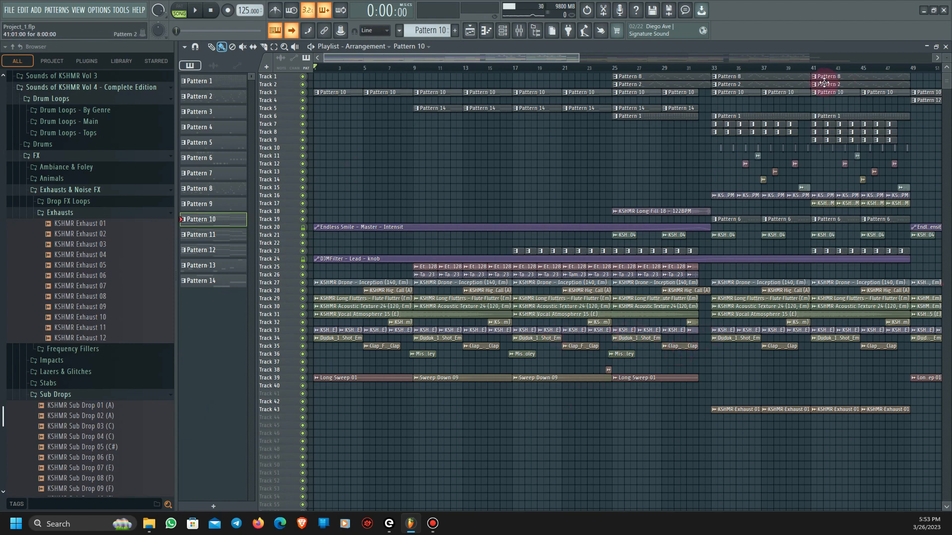
# - Look over the arrangement in the playlist and play it through from the start
pyautogui.moveTo(525, 58); pyautogui.dragTo(540, 43)
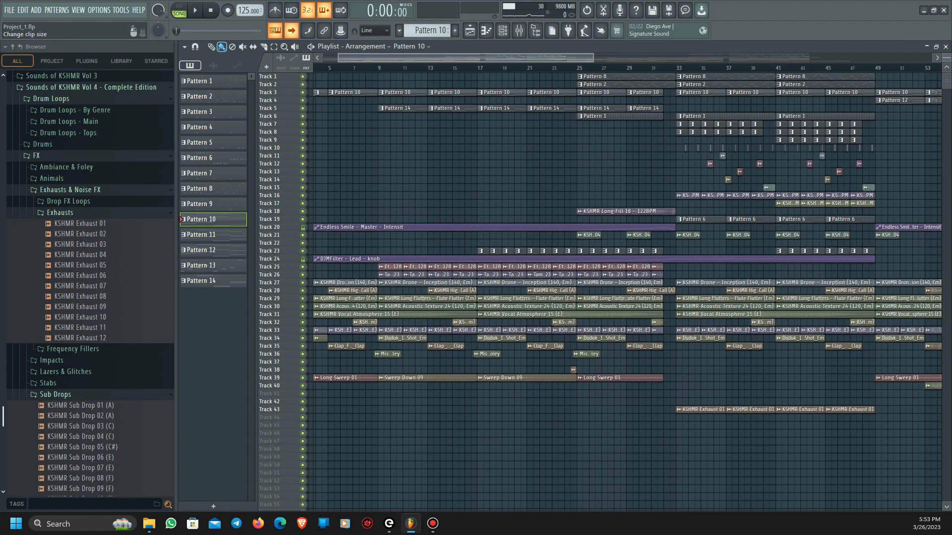
pyautogui.moveTo(949, 59); pyautogui.dragTo(948, 62)
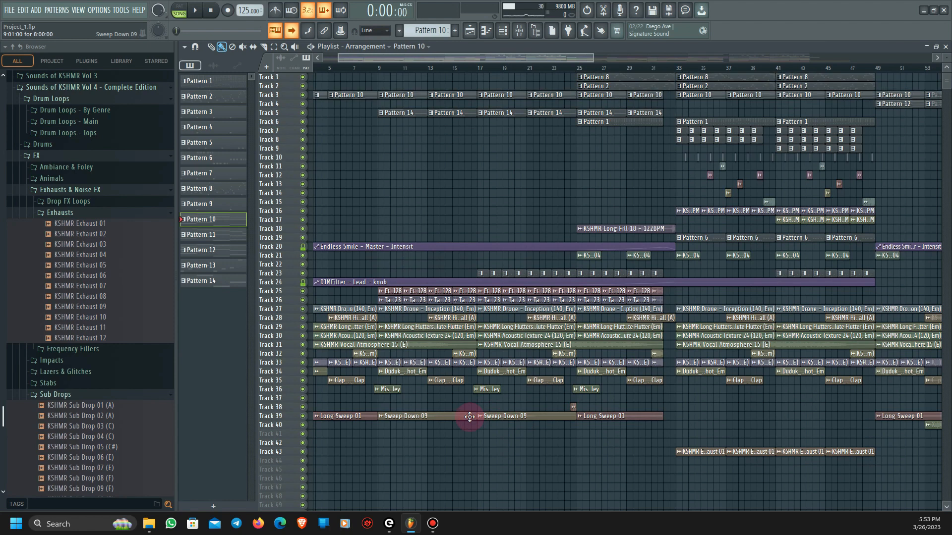
pyautogui.moveTo(404, 59); pyautogui.dragTo(335, 64)
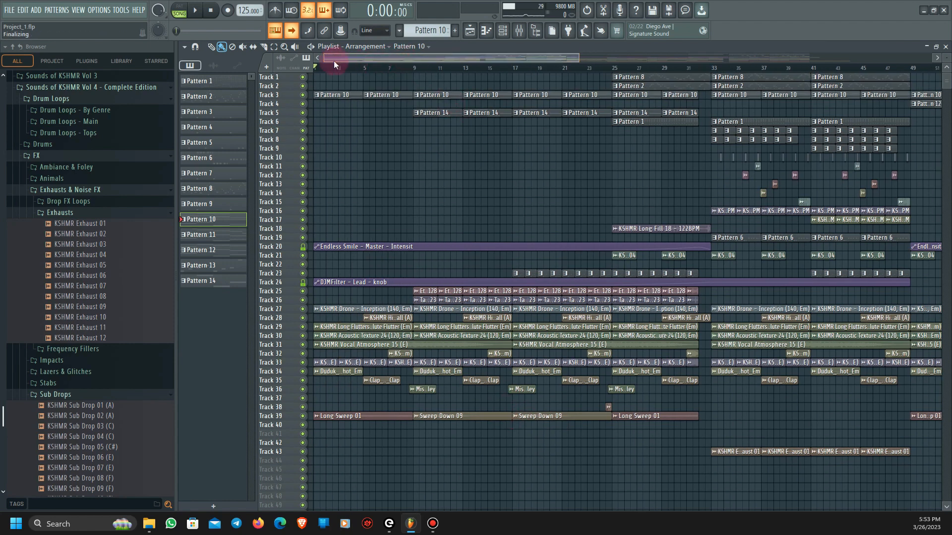
pyautogui.click(195, 10)
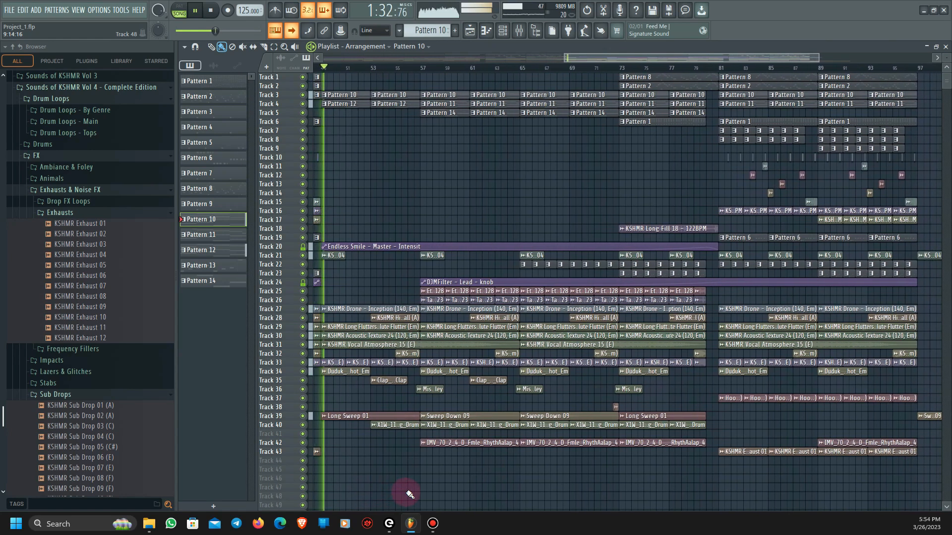
pyautogui.press('space')
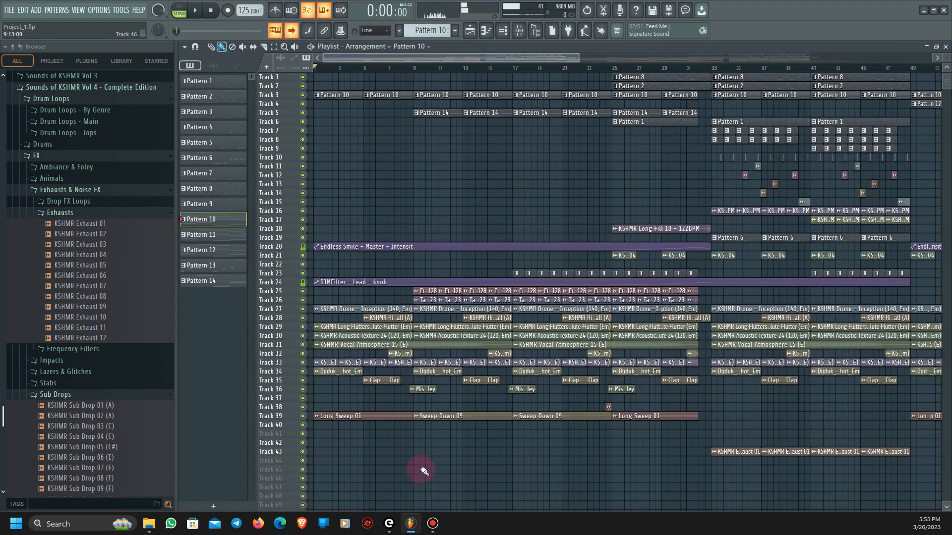
# - Select bars 41 to 48 of the playlist as the loop region, enlarge the track rows and deselect the clips
pyautogui.moveTo(459, 57); pyautogui.dragTo(582, 58)
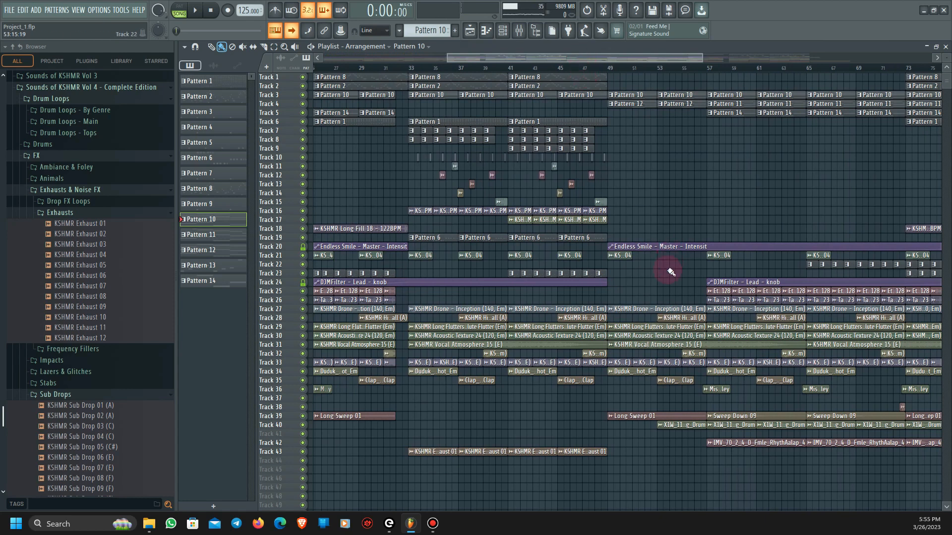
pyautogui.scroll(2, 667, 268)
pyautogui.moveTo(416, 69); pyautogui.dragTo(575, 89)
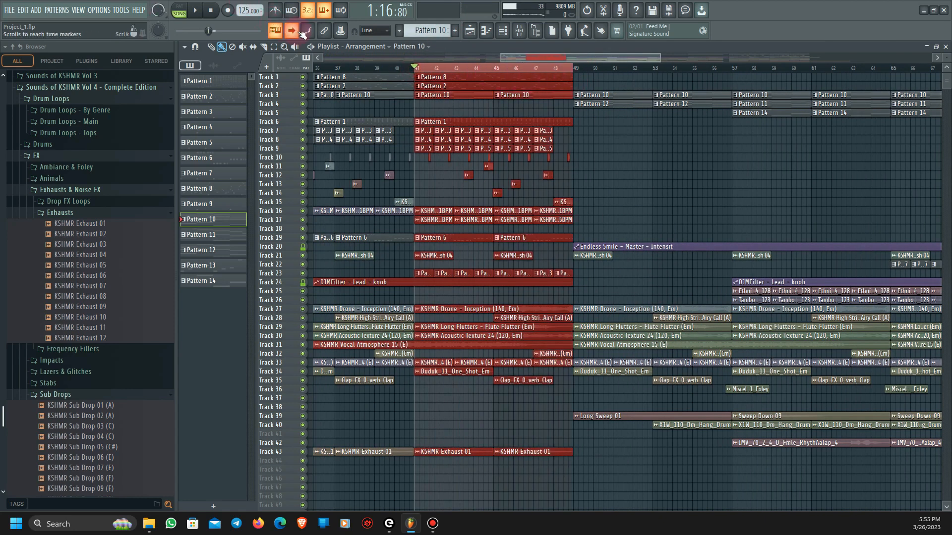
pyautogui.moveTo(947, 58); pyautogui.dragTo(947, 52)
pyautogui.keyDown('ctrl'); pyautogui.click(772, 226); pyautogui.keyUp('ctrl')
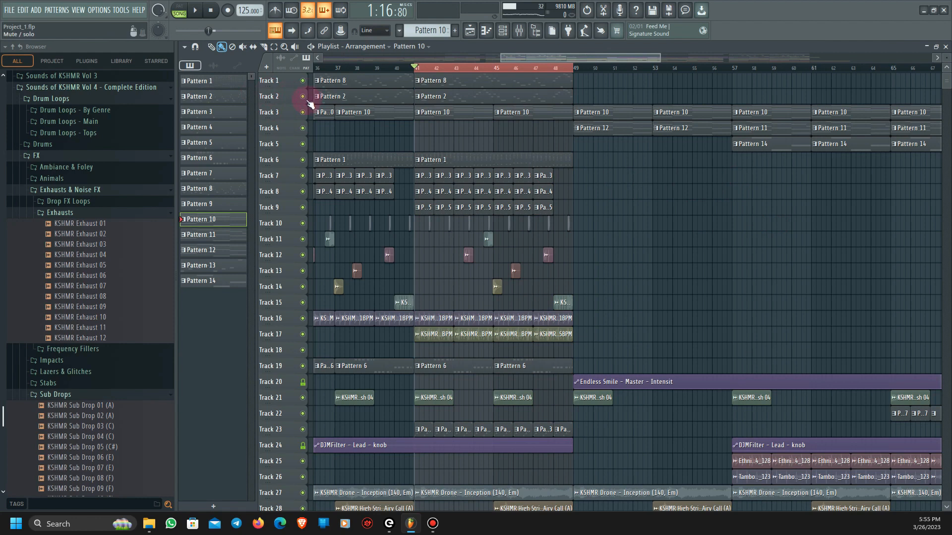
# - Solo Track 2 and play its Pattern 2 melody in the piano roll
pyautogui.rightClick(303, 97)
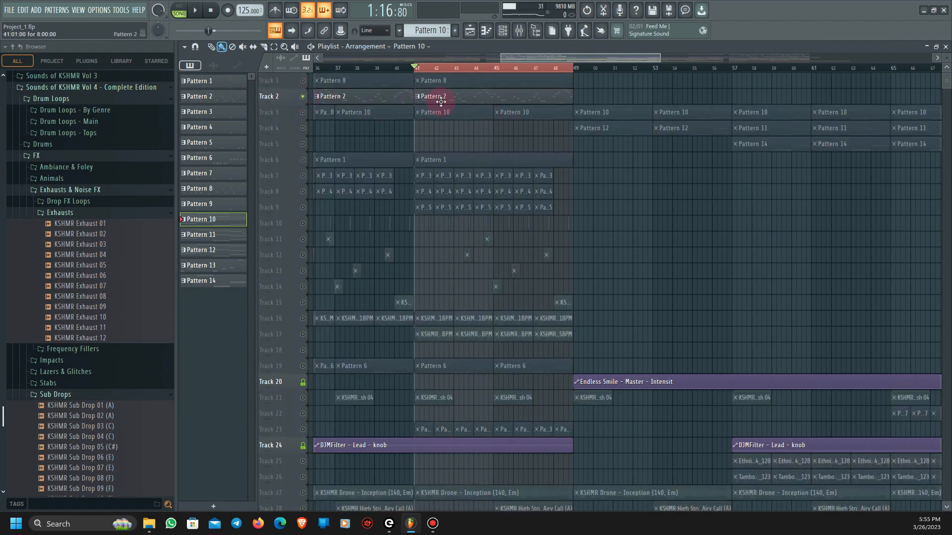
pyautogui.click(441, 102)
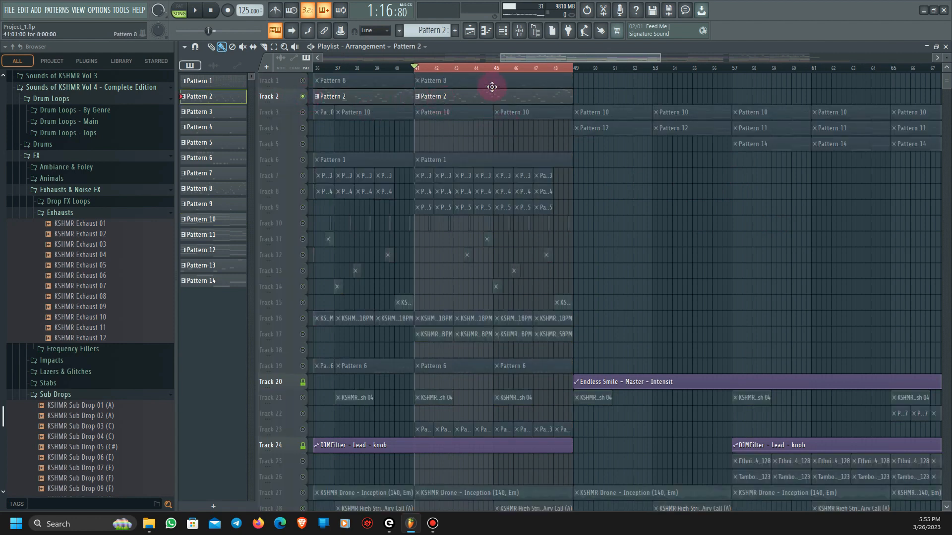
pyautogui.doubleClick(489, 95)
pyautogui.press('space')
pyautogui.moveTo(519, 60); pyautogui.dragTo(341, 69)
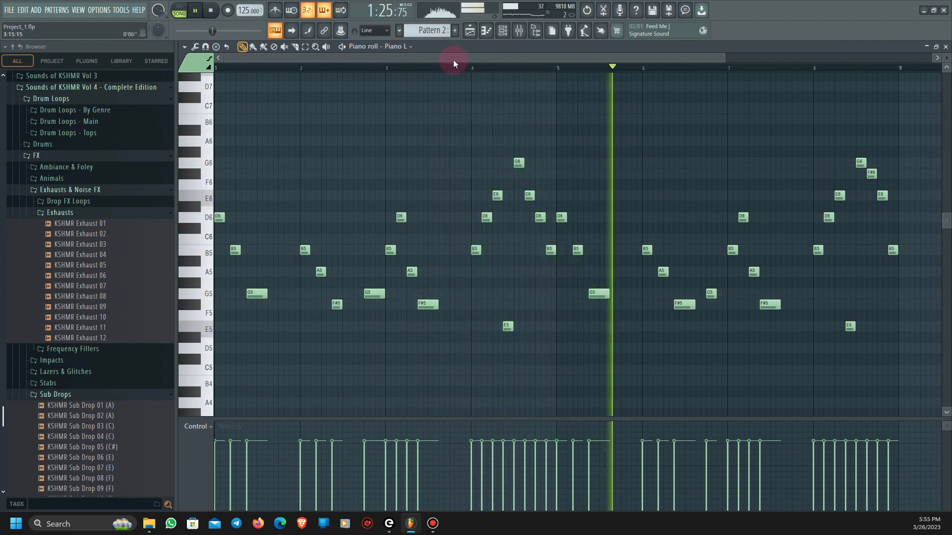
pyautogui.press('space')
# - Inspect the Piano L channel's VPS Avenger preset, closing the instrument and the channel rack when done
pyautogui.click(502, 31)
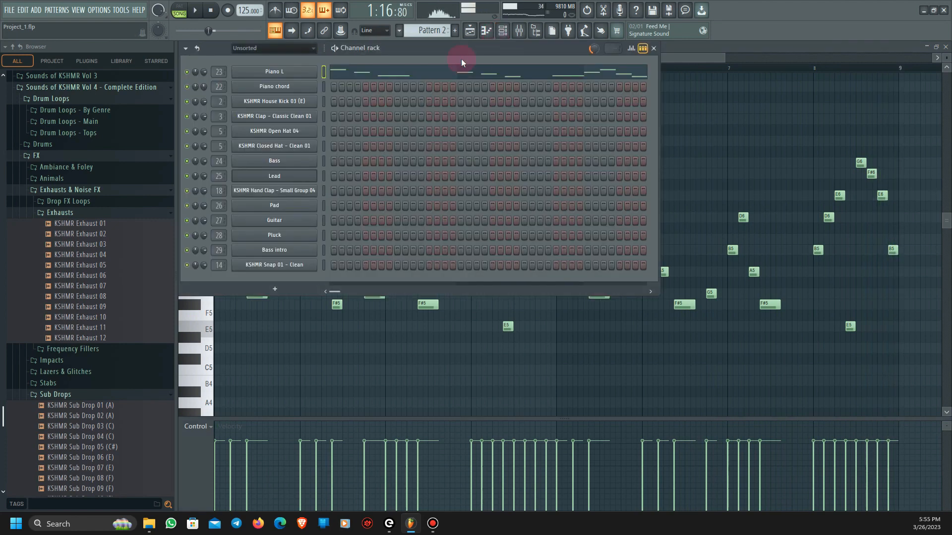
pyautogui.click(302, 76)
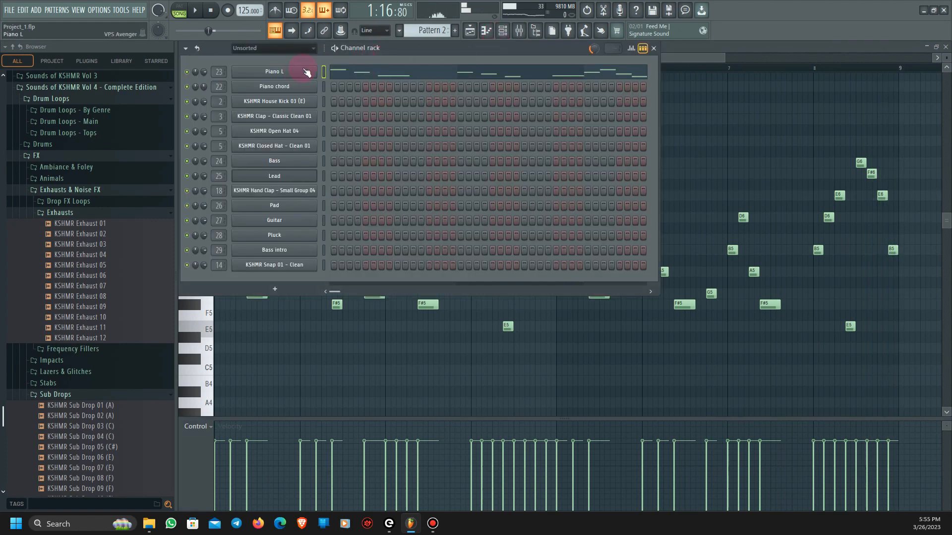
pyautogui.moveTo(371, 124); pyautogui.dragTo(359, 46)
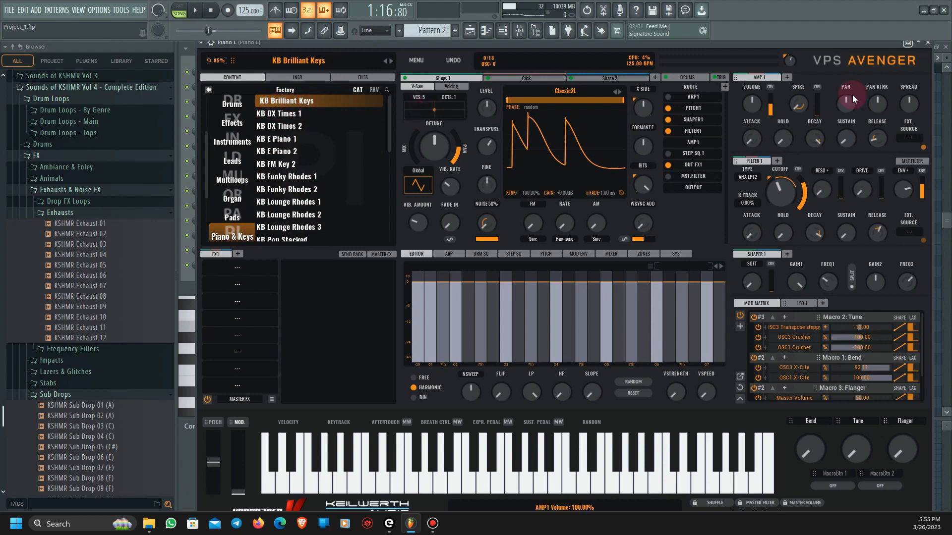
pyautogui.click(928, 43)
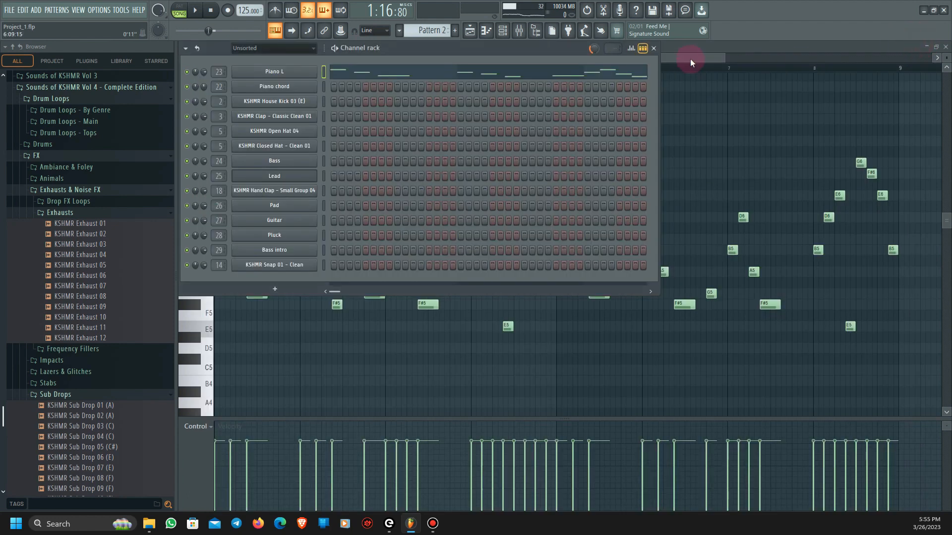
pyautogui.click(653, 48)
# - Return to the playlist, solo Track 3 and play its Pattern 10 pad chords in the piano roll
pyautogui.click(470, 32)
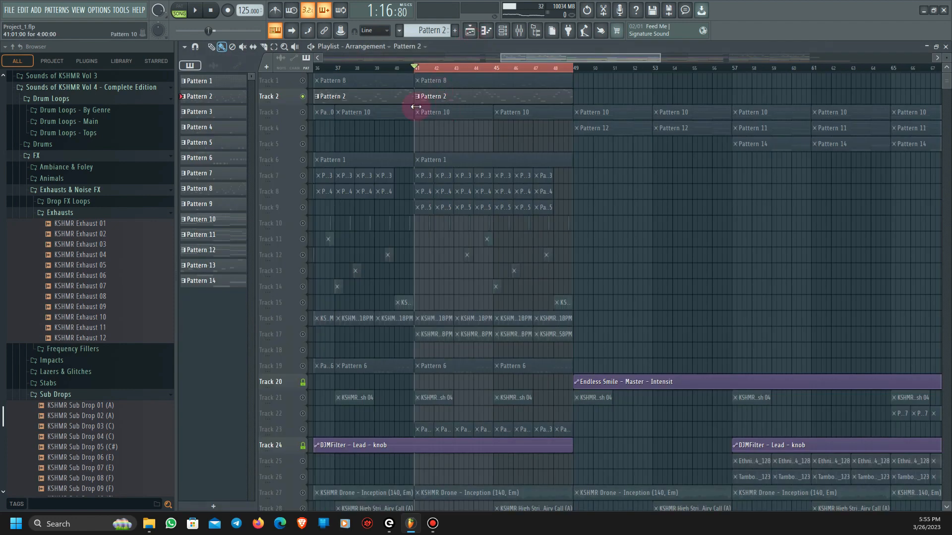
pyautogui.rightClick(303, 113)
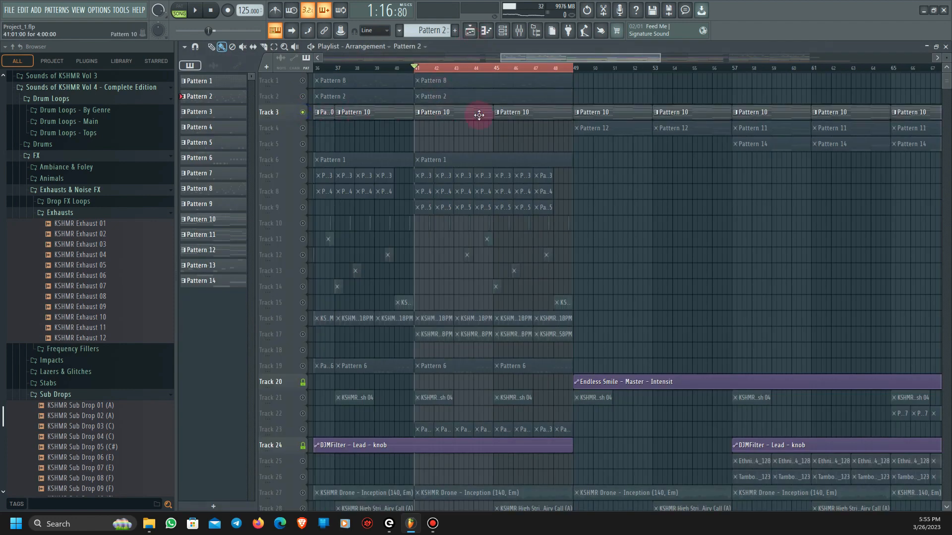
pyautogui.doubleClick(460, 113)
pyautogui.moveTo(521, 56); pyautogui.dragTo(144, 55)
pyautogui.press('space')
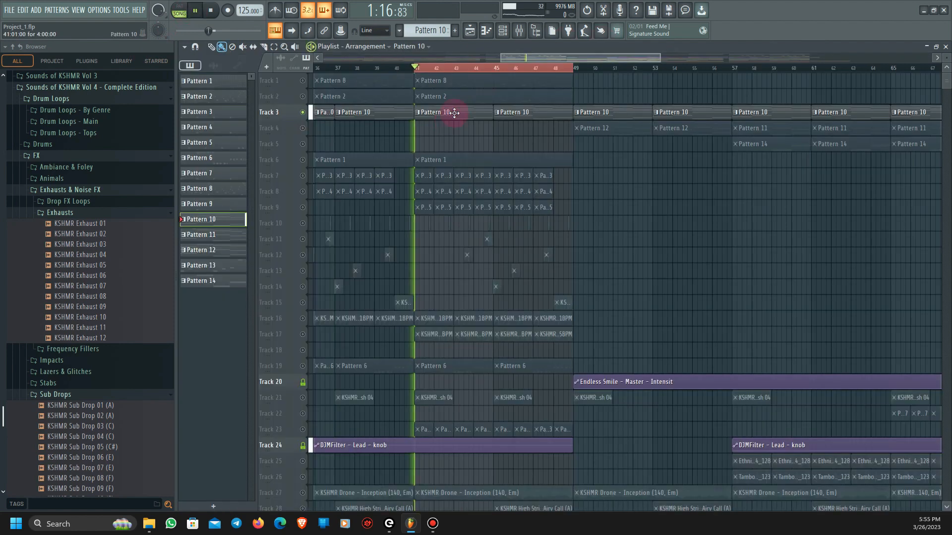
pyautogui.doubleClick(453, 113)
pyautogui.moveTo(480, 58); pyautogui.dragTo(250, 69)
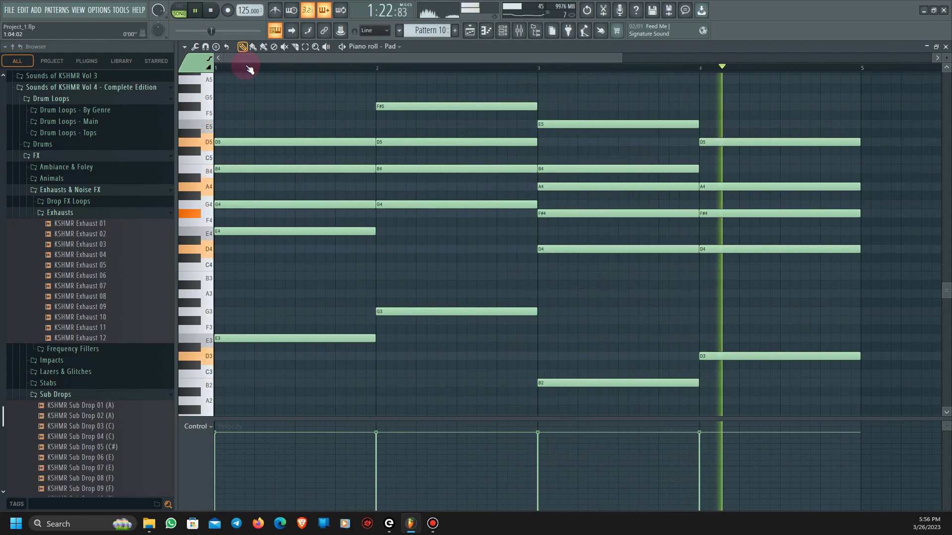
pyautogui.press('space')
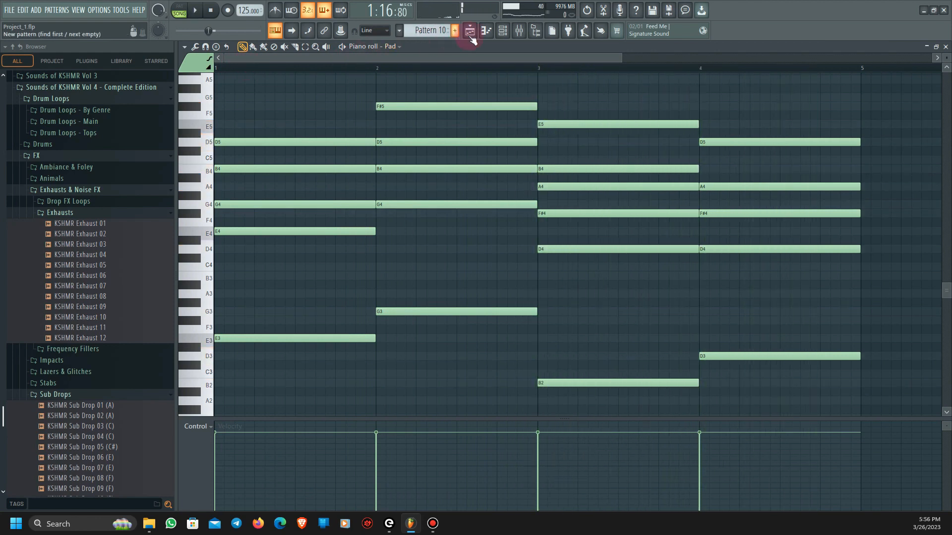
# - Open the Pad channel's Serum instrument and examine its effects and oscillator settings
pyautogui.click(503, 30)
pyautogui.click(299, 205)
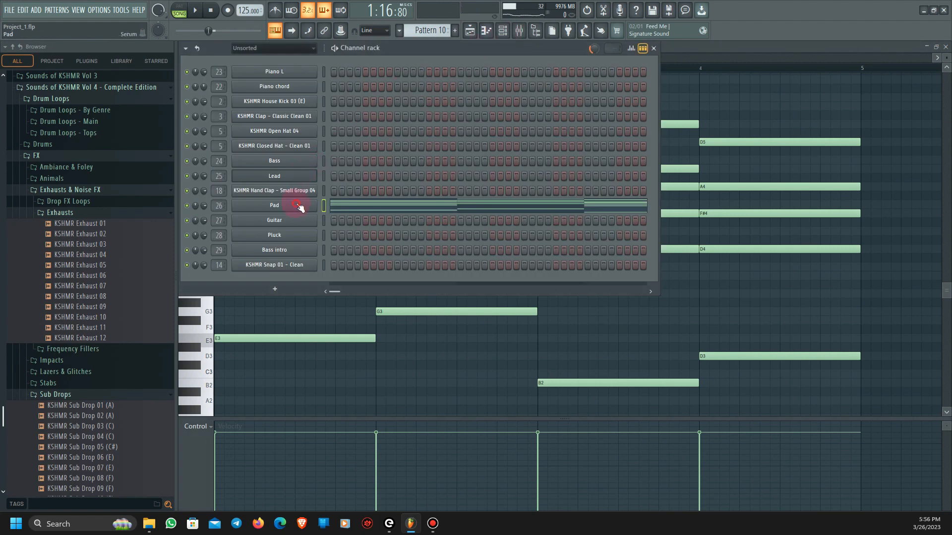
pyautogui.moveTo(529, 118); pyautogui.dragTo(513, 89)
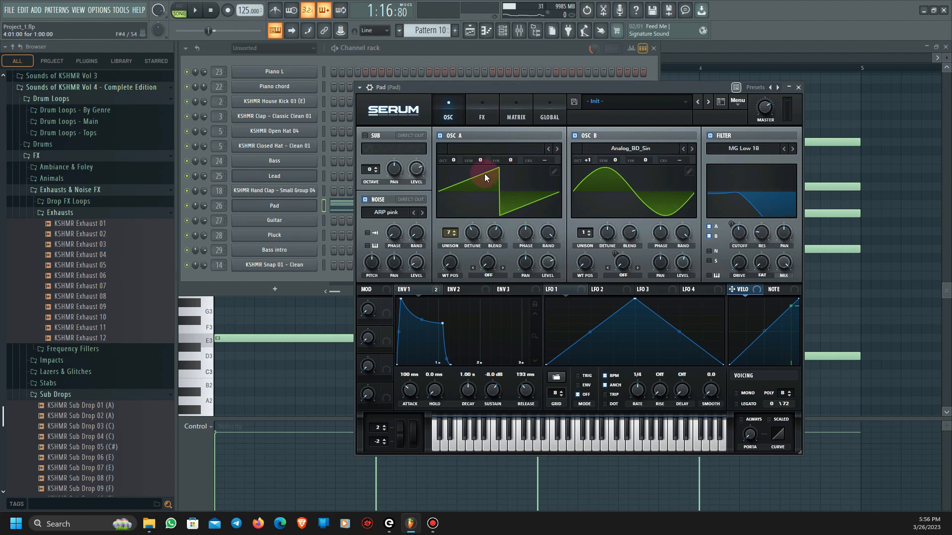
pyautogui.click(485, 119)
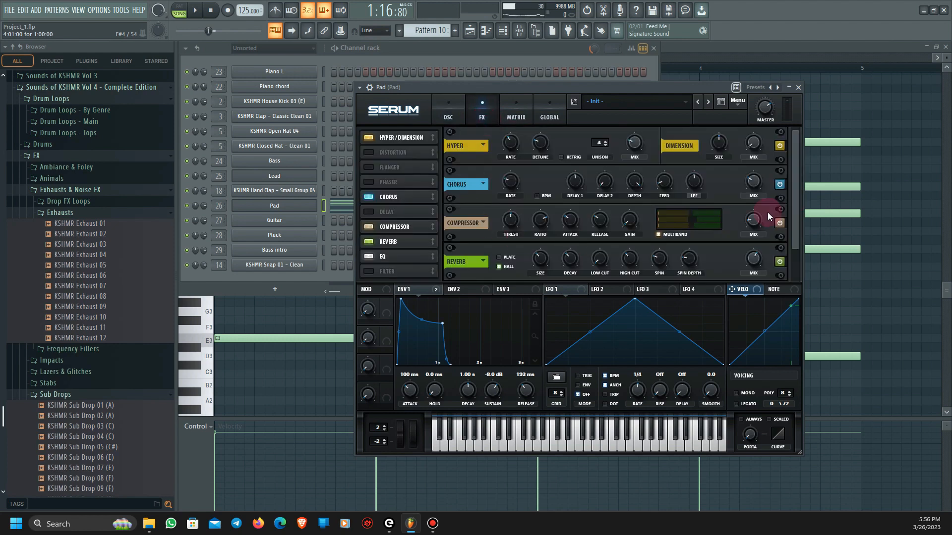
pyautogui.moveTo(791, 210); pyautogui.dragTo(793, 184)
pyautogui.click(456, 117)
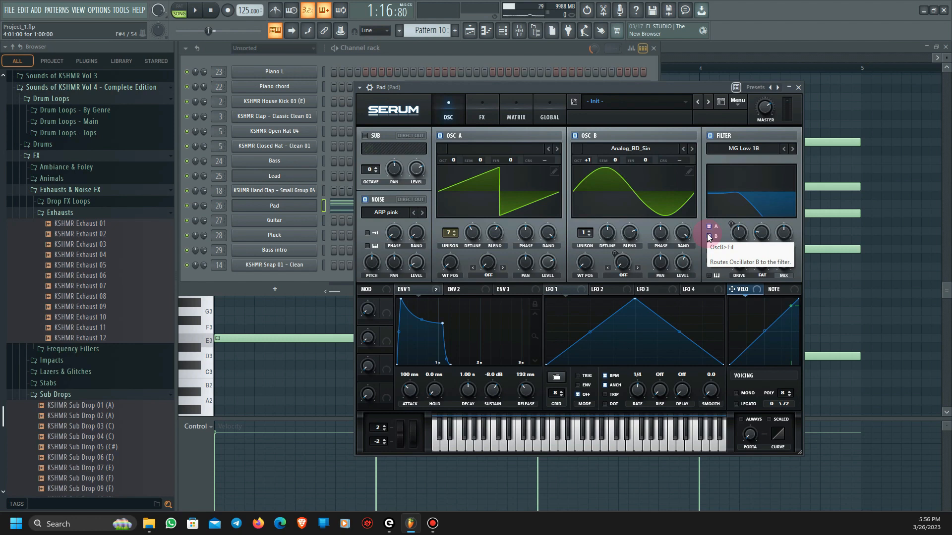
# - Return to the playlist, solo Track 6 and play its Pattern 1 chords in the piano roll
pyautogui.click(471, 31)
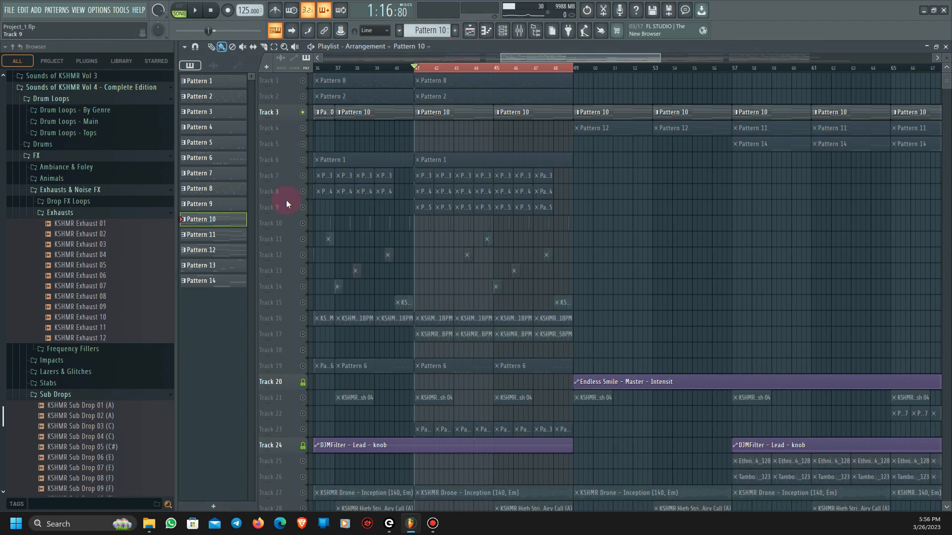
pyautogui.click(303, 163)
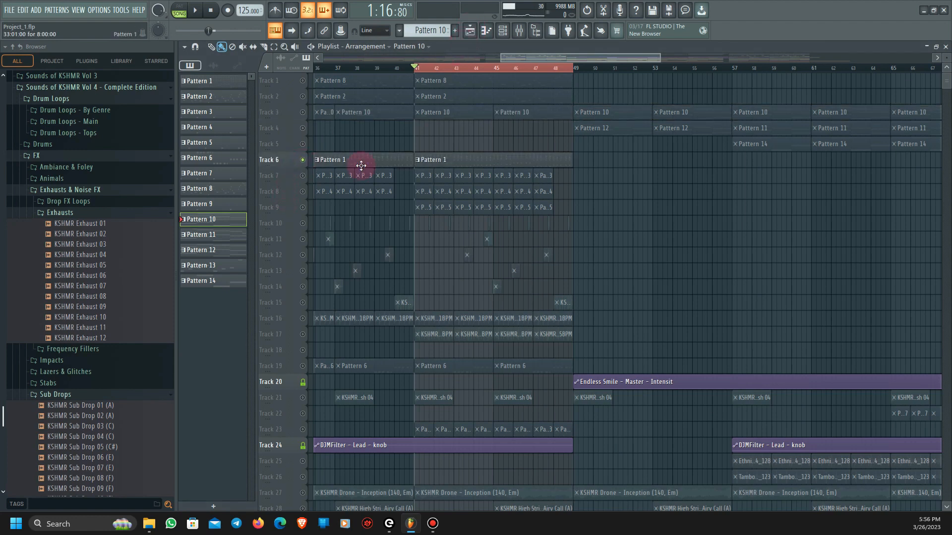
pyautogui.doubleClick(483, 163)
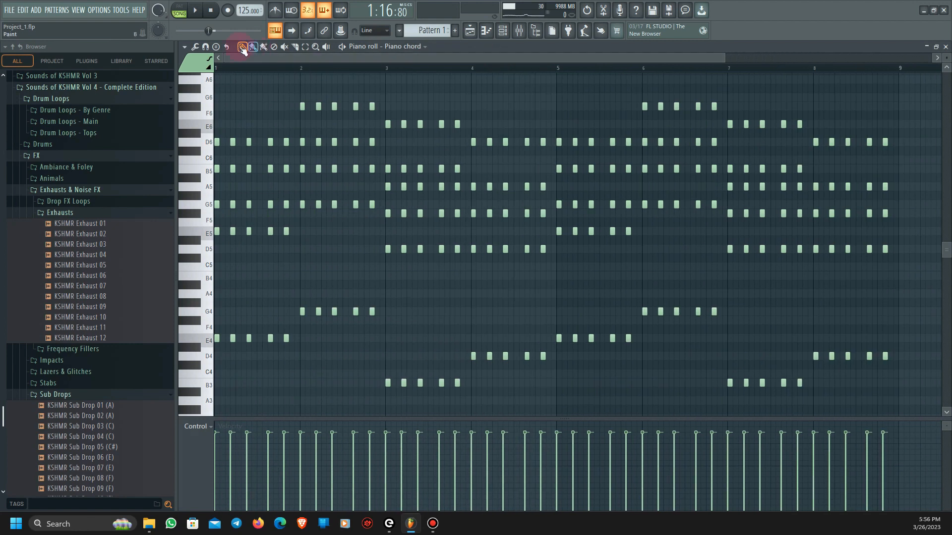
pyautogui.click(200, 17)
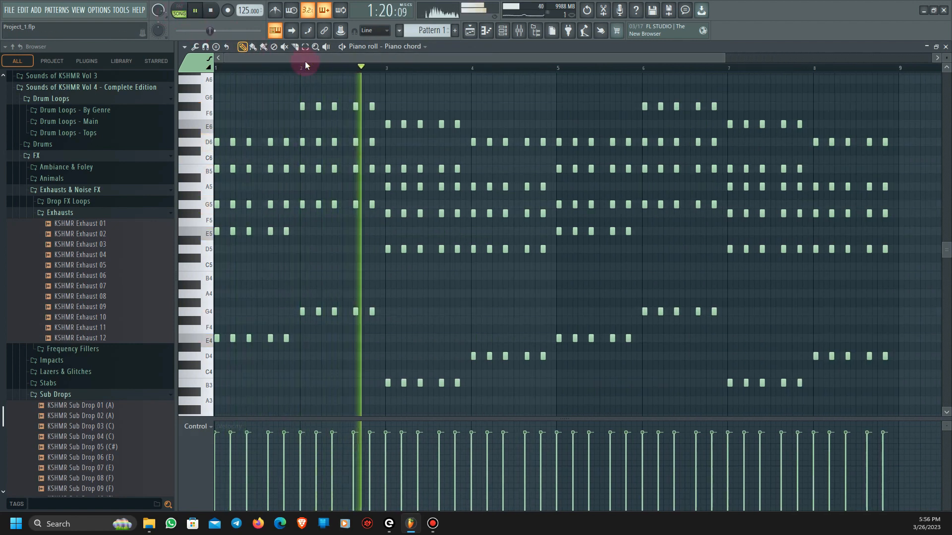
pyautogui.press('space')
# - Open the Piano chord channel's VPS Avenger instrument from the channel rack to inspect its preset
pyautogui.click(505, 31)
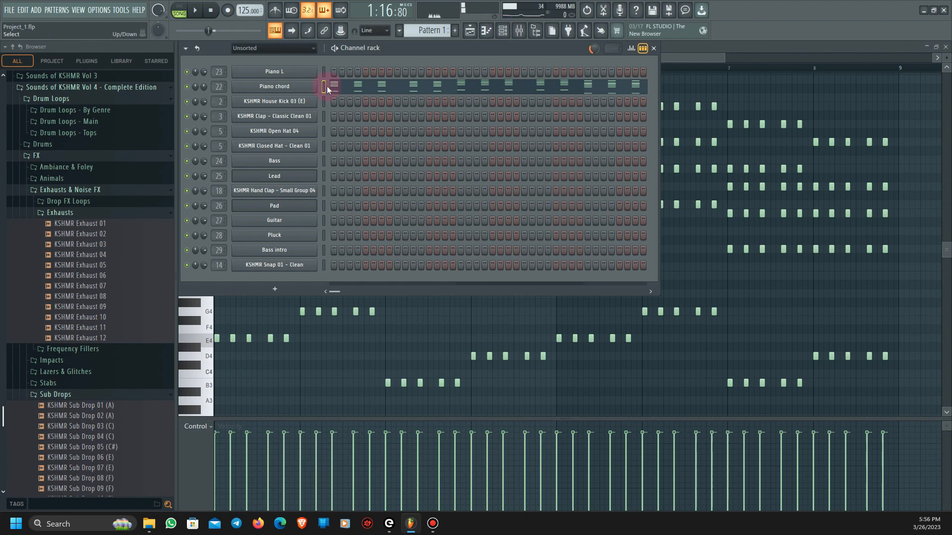
pyautogui.click(304, 87)
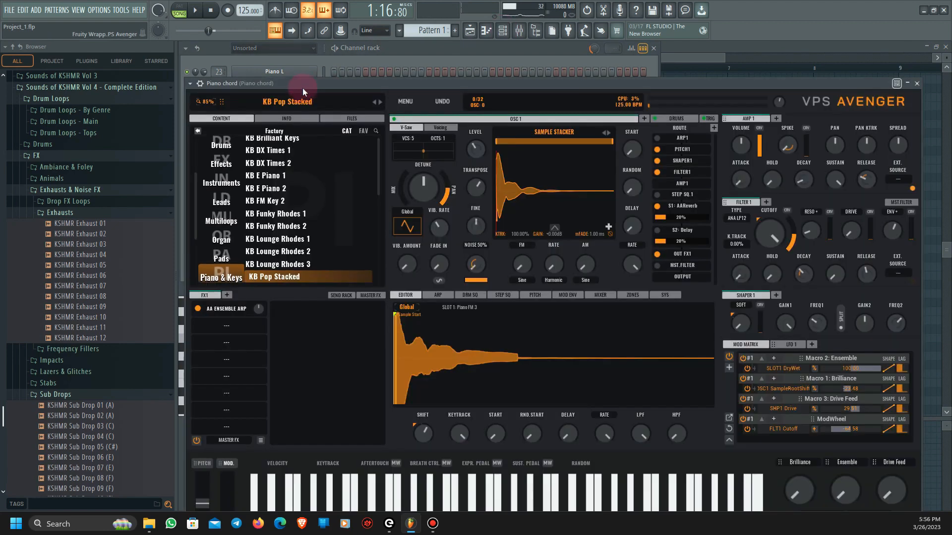
pyautogui.moveTo(394, 87); pyautogui.dragTo(411, 60)
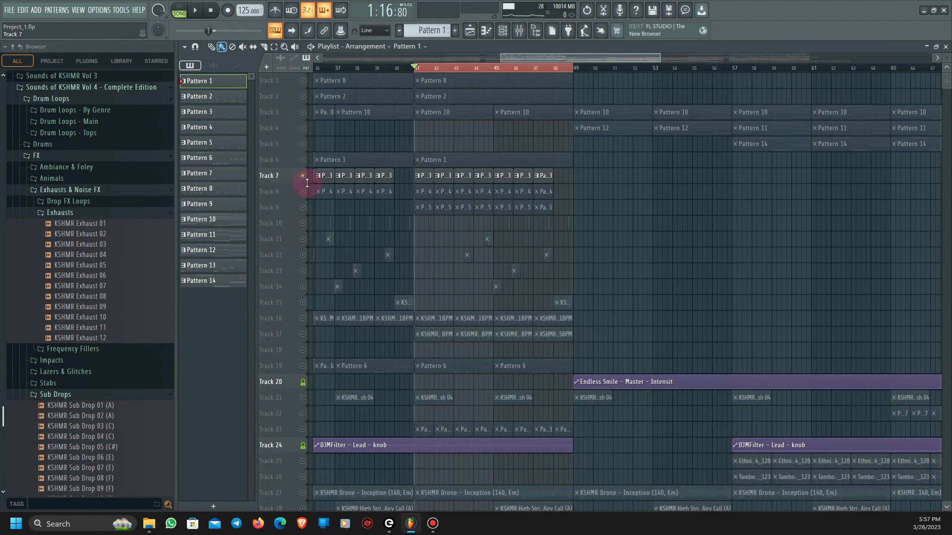
# - Play the loop region with Track 7 soloed, and unmute Tracks 8 and 9 during playback
pyautogui.scroll(3, 356, 234)
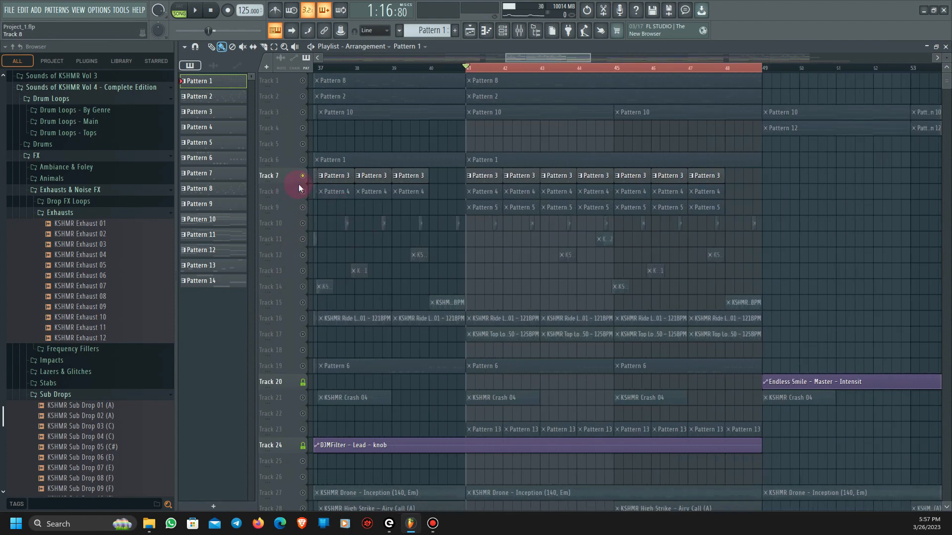
pyautogui.press('space')
pyautogui.scroll(1, 466, 253)
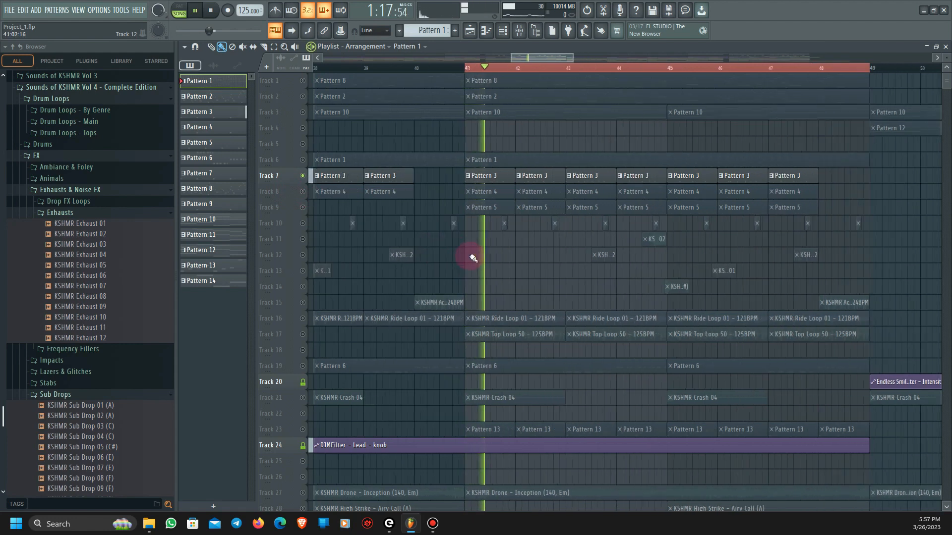
pyautogui.click(302, 191)
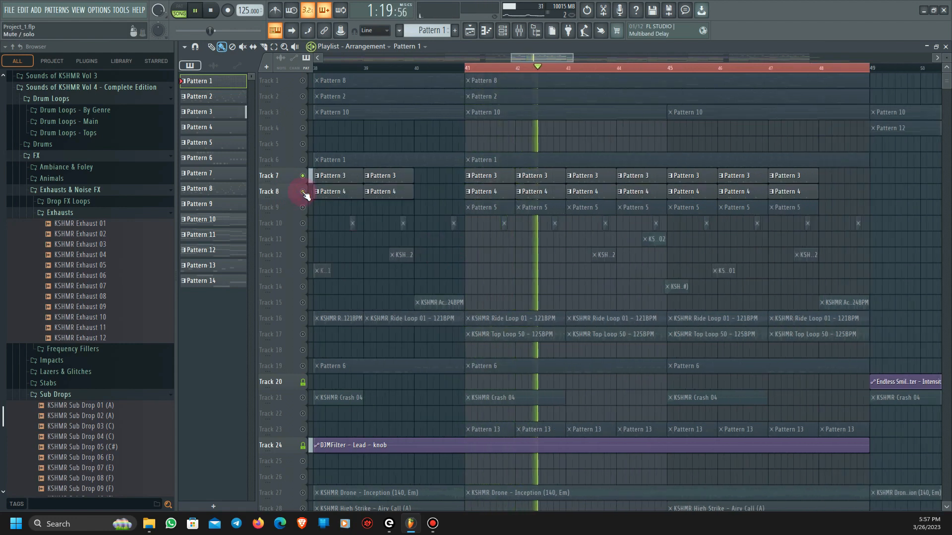
pyautogui.click(302, 208)
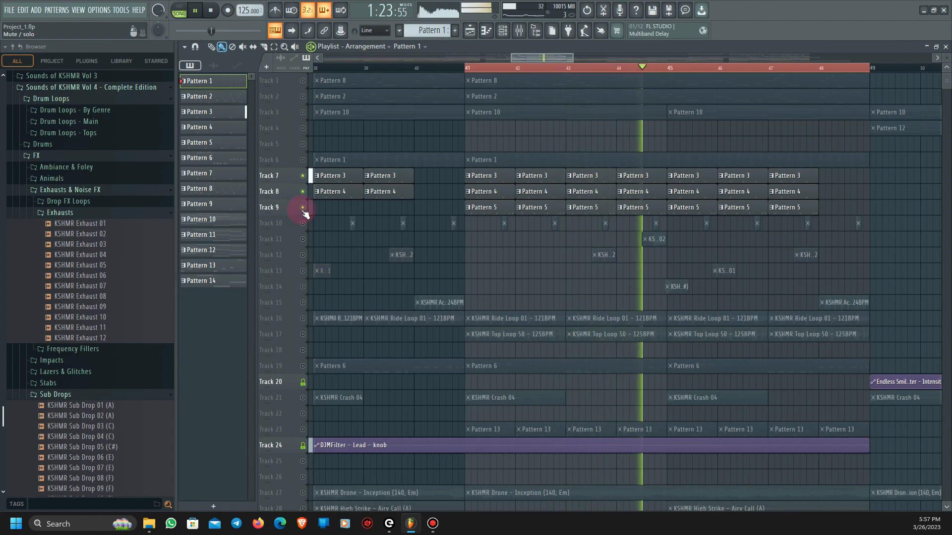
# - Unmute Track 10 while the loop region plays, and stop playback
pyautogui.click(303, 223)
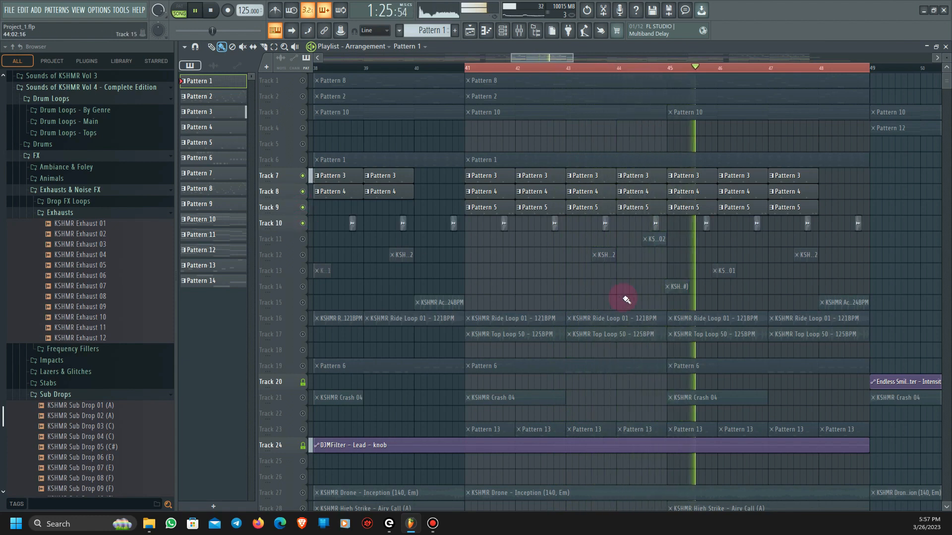
pyautogui.scroll(3, 625, 298)
pyautogui.press('space')
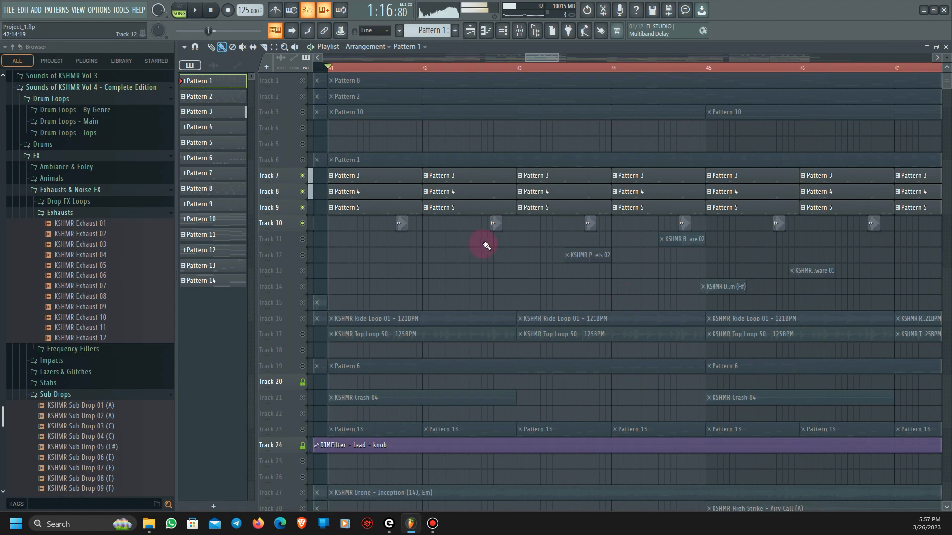
# - Solo Track 10 and set the playback position in bar 41, just before its KSHMR clip
pyautogui.rightClick(302, 223)
pyautogui.scroll(2, 420, 256)
pyautogui.scroll(1, 420, 256)
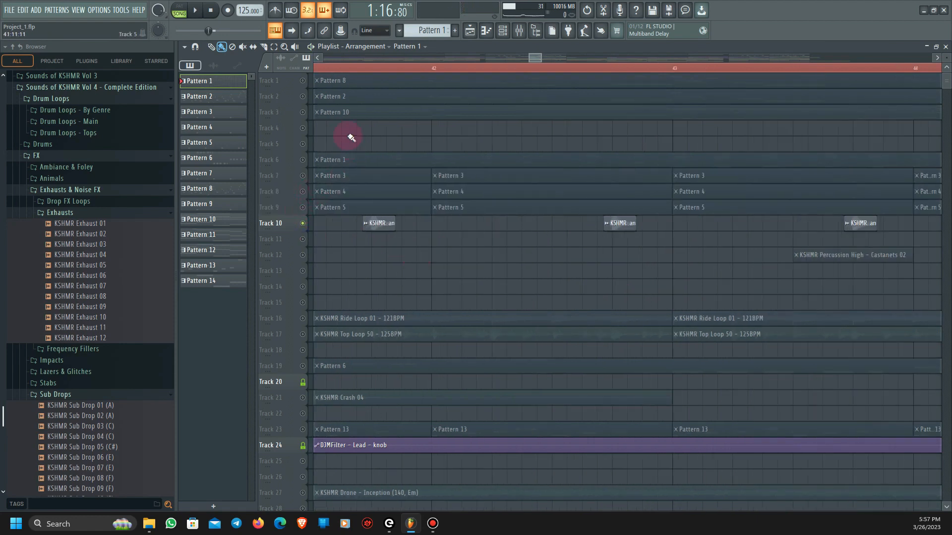
pyautogui.click(356, 72)
# - Unmute Tracks 7, 8, 9 and 11 alongside Track 10 and play the arrangement from bar 44
pyautogui.scroll(-3, 318, 191)
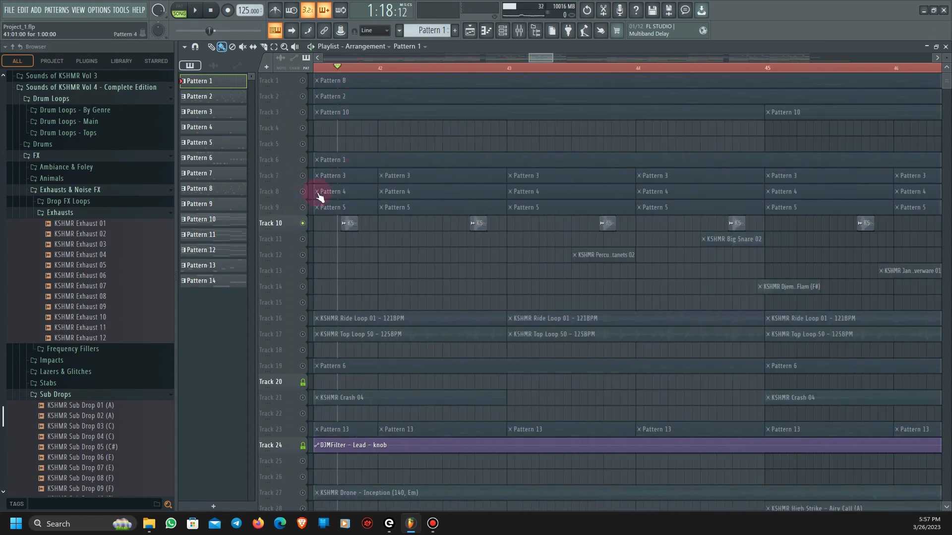
pyautogui.moveTo(541, 58); pyautogui.dragTo(529, 59)
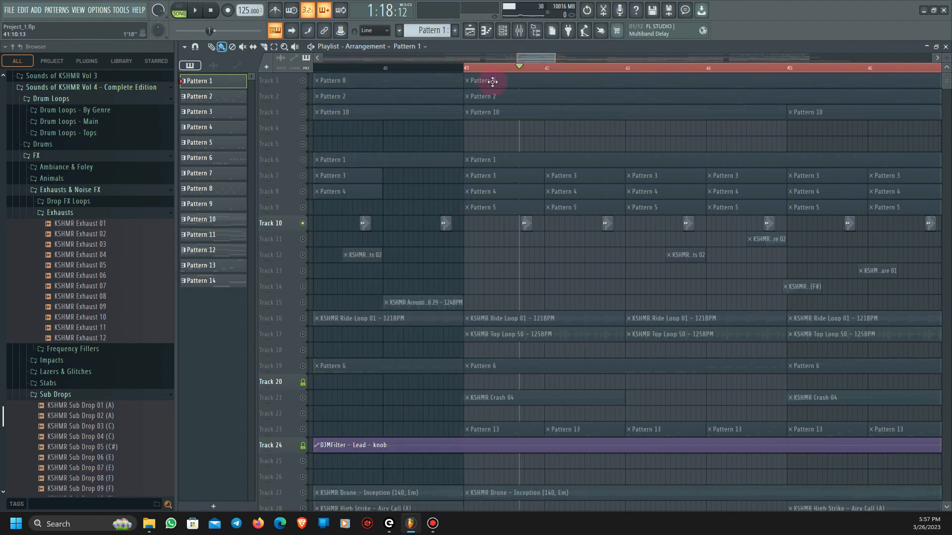
pyautogui.click(302, 175)
pyautogui.click(302, 192)
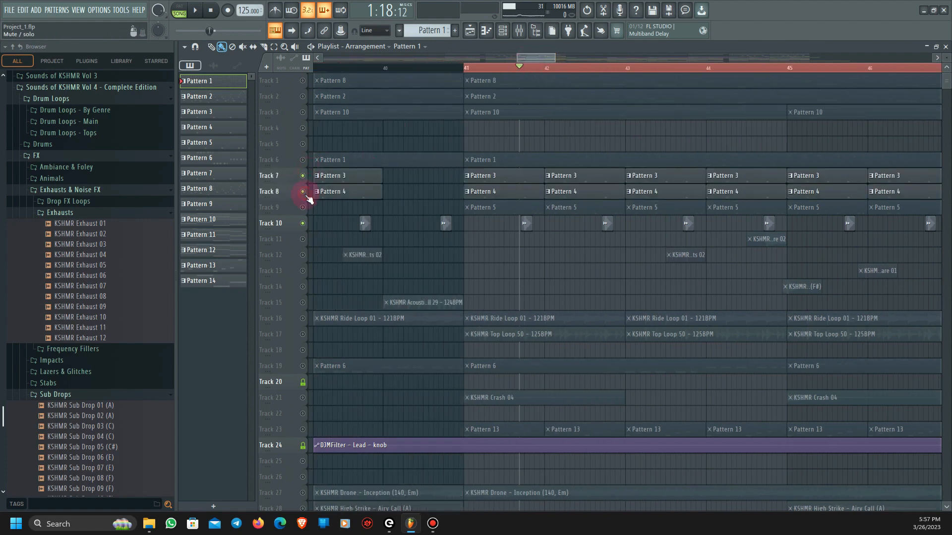
pyautogui.click(303, 207)
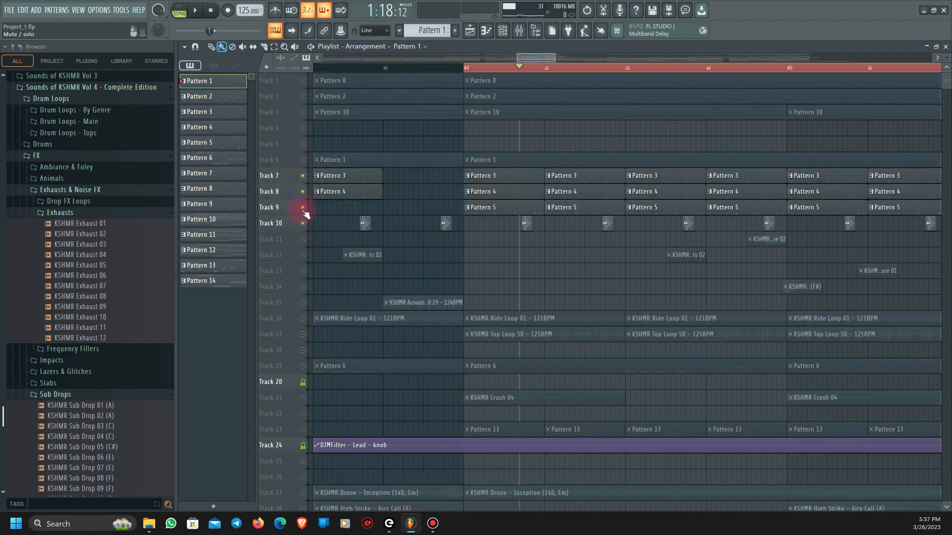
pyautogui.click(303, 239)
pyautogui.click(708, 68)
pyautogui.press('space')
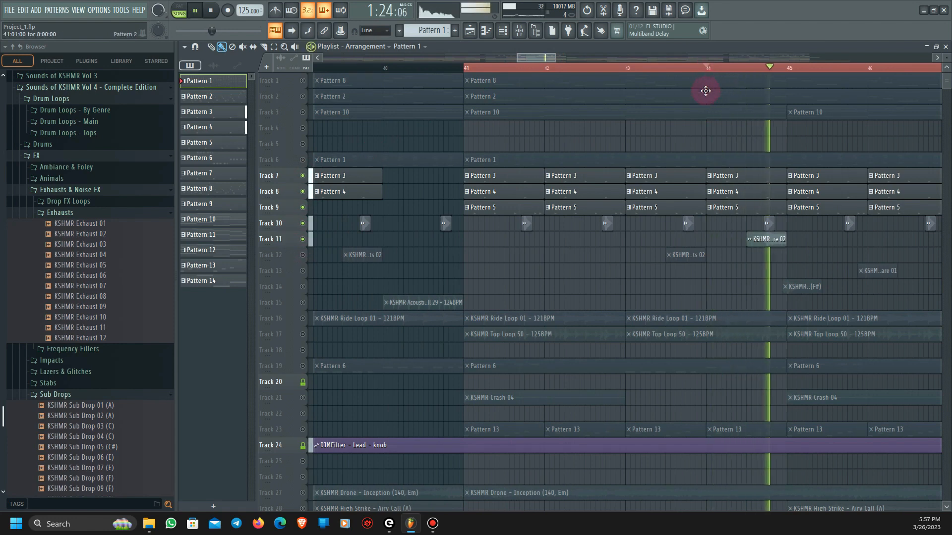
pyautogui.press('space')
# - Unmute Track 12 with the Castanets 02 percussion and play the arrangement from bar 43
pyautogui.scroll(-2, 611, 133)
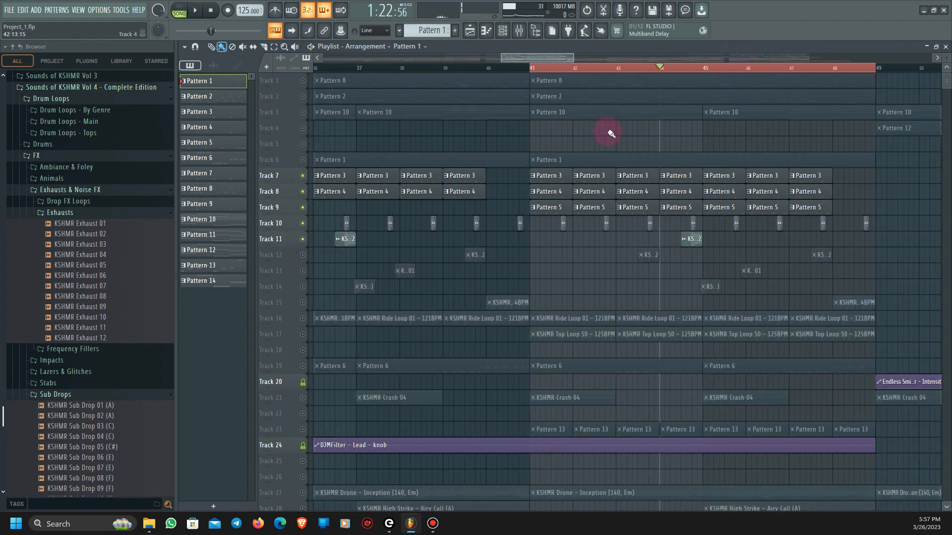
pyautogui.scroll(-1, 716, 283)
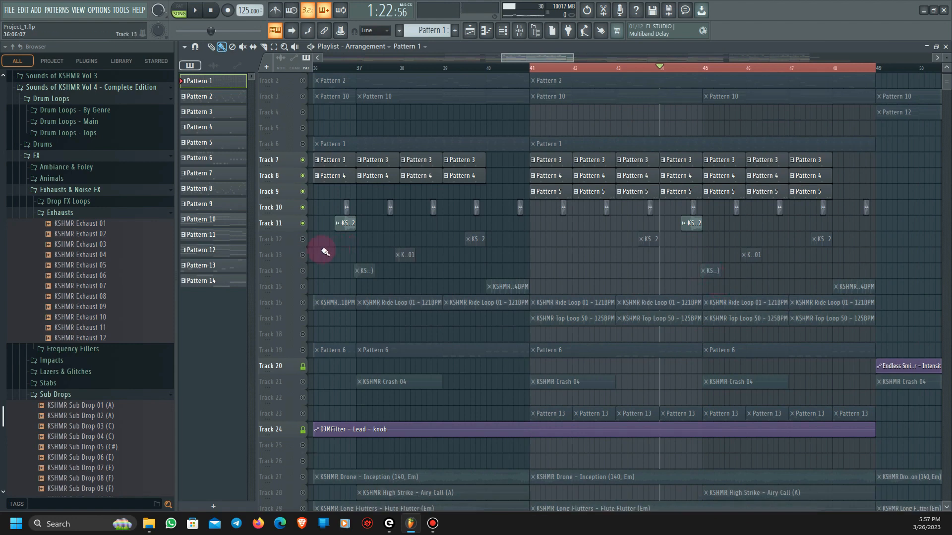
pyautogui.click(302, 239)
pyautogui.scroll(1, 780, 244)
pyautogui.click(521, 71)
pyautogui.press('space')
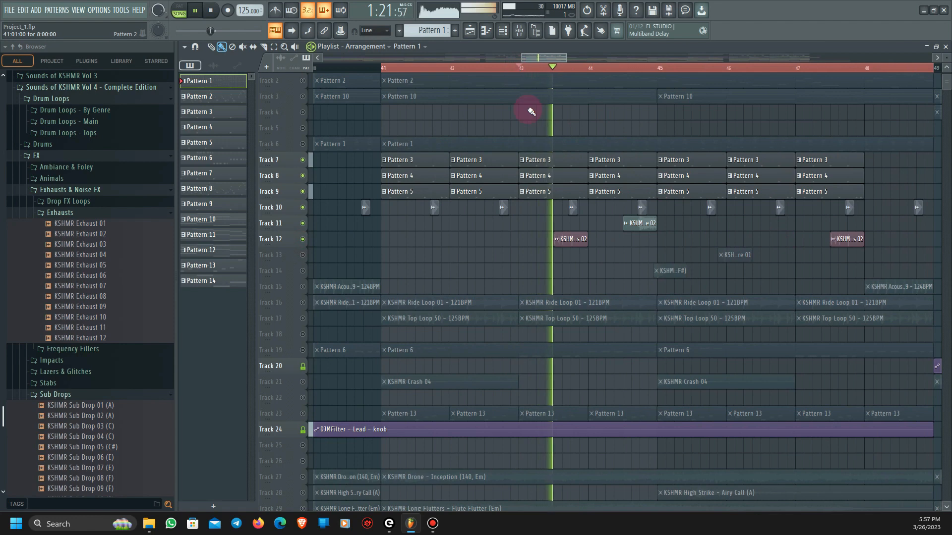
pyautogui.press('space')
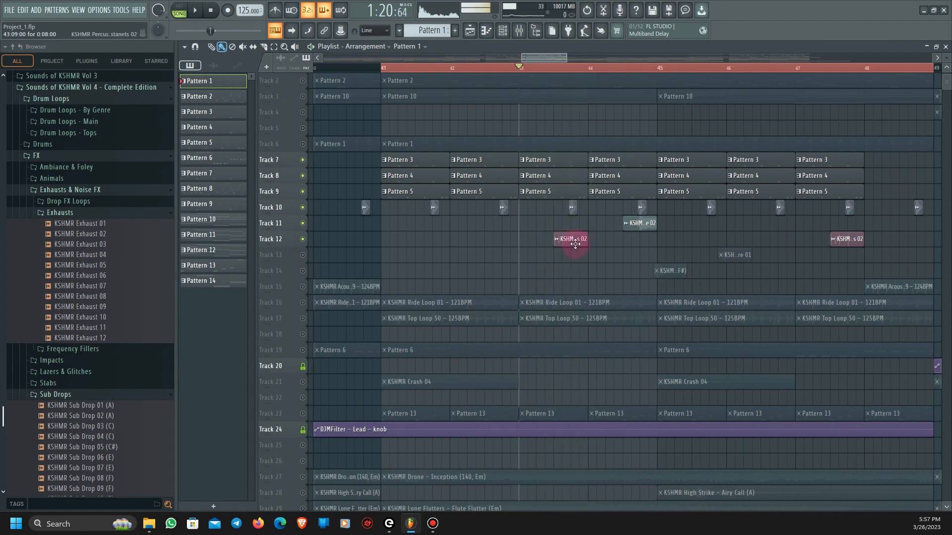
# - Solo Track 12 and play its percussion clip from bar 43
pyautogui.keyDown('ctrl'); pyautogui.click(303, 239); pyautogui.keyUp('ctrl')
pyautogui.press('space')
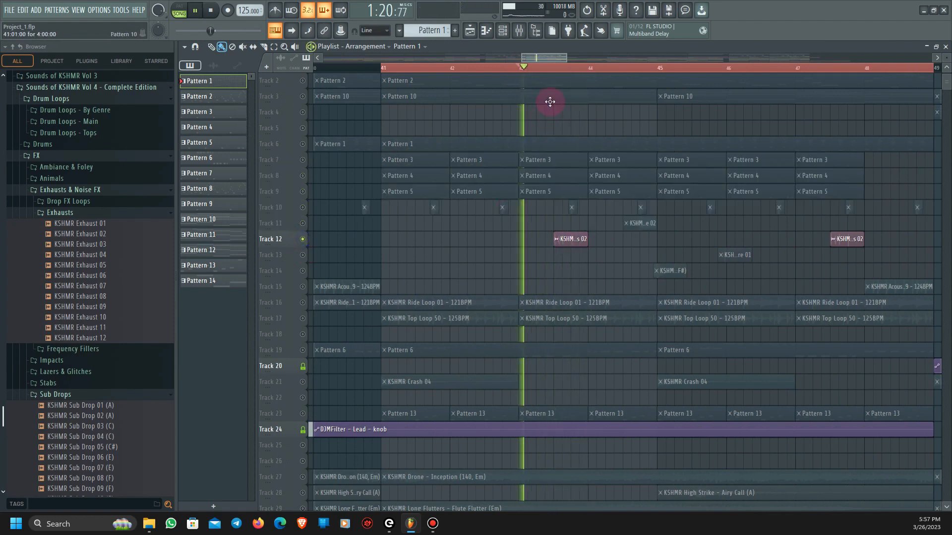
pyautogui.press('space')
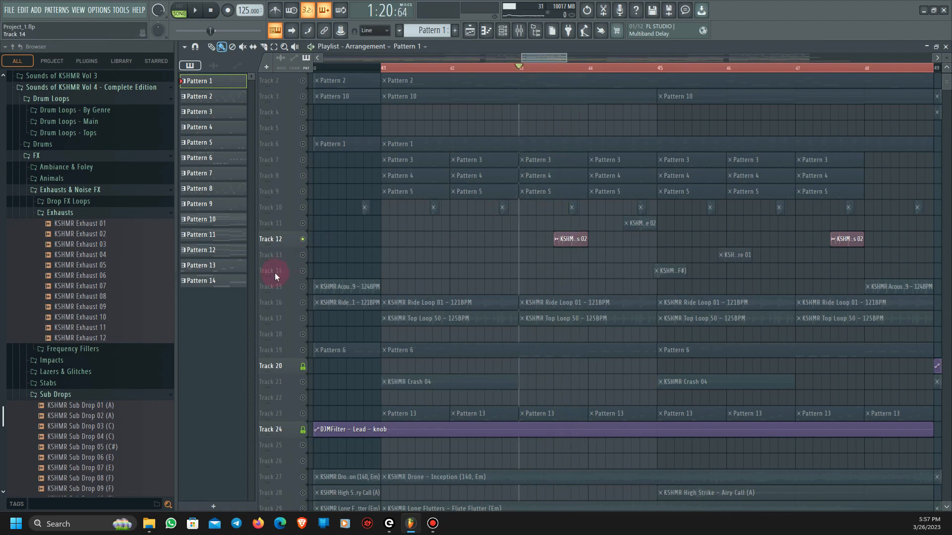
# - Unmute Track 13 alongside Track 12 and play from just before its clip in bar 45
pyautogui.click(303, 255)
pyautogui.click(713, 70)
pyautogui.press('space')
pyautogui.press('space')
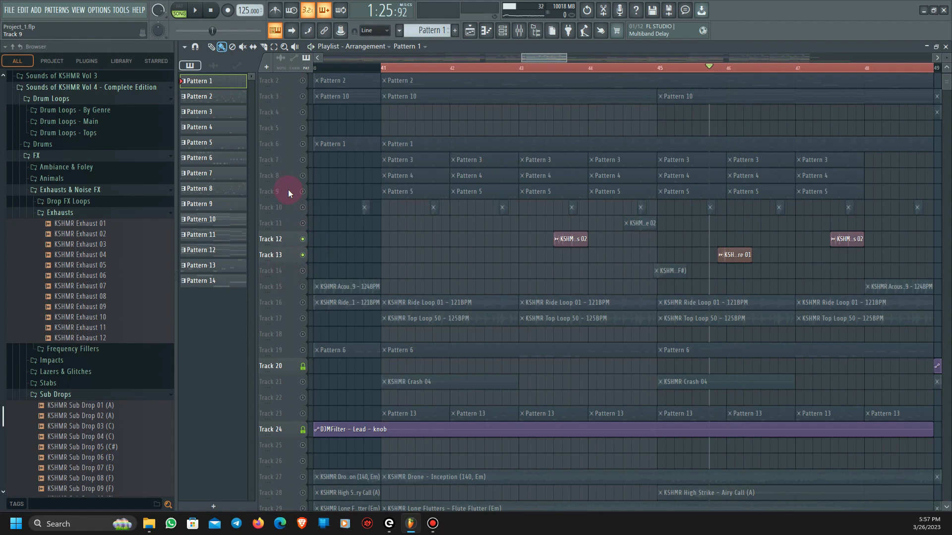
# - Unmute Tracks 7 to 10 alongside Tracks 12 and 13, and play the arrangement from bar 45
pyautogui.click(303, 207)
pyautogui.click(303, 191)
pyautogui.click(303, 175)
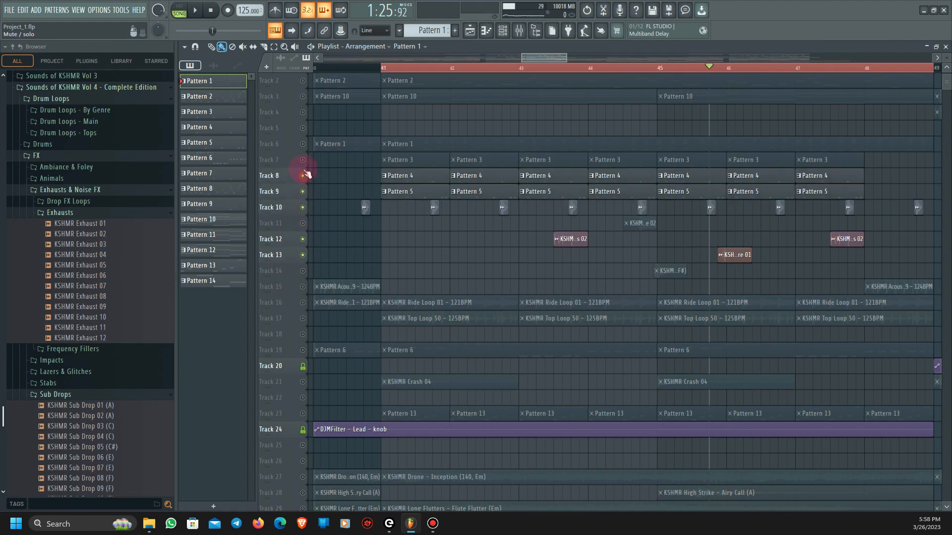
pyautogui.click(303, 159)
pyautogui.click(660, 69)
pyautogui.press('space')
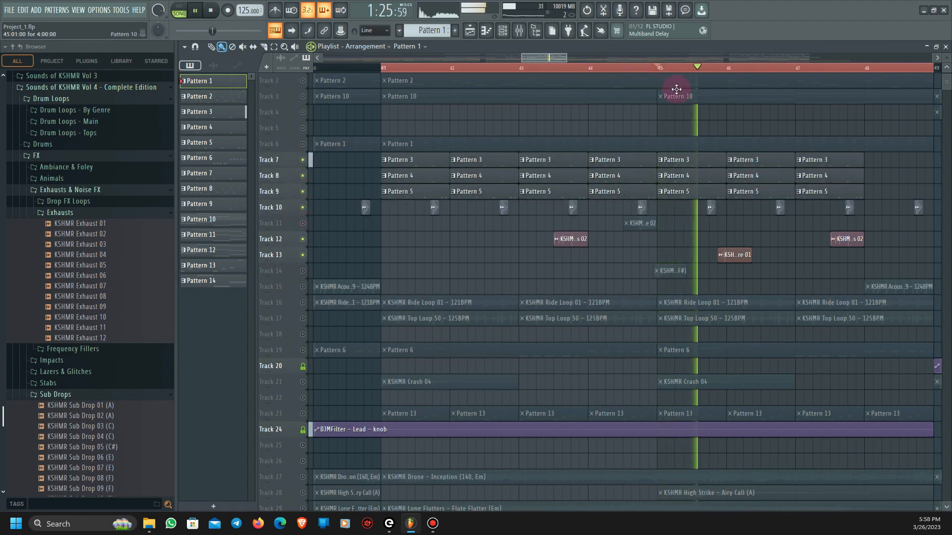
pyautogui.press('space')
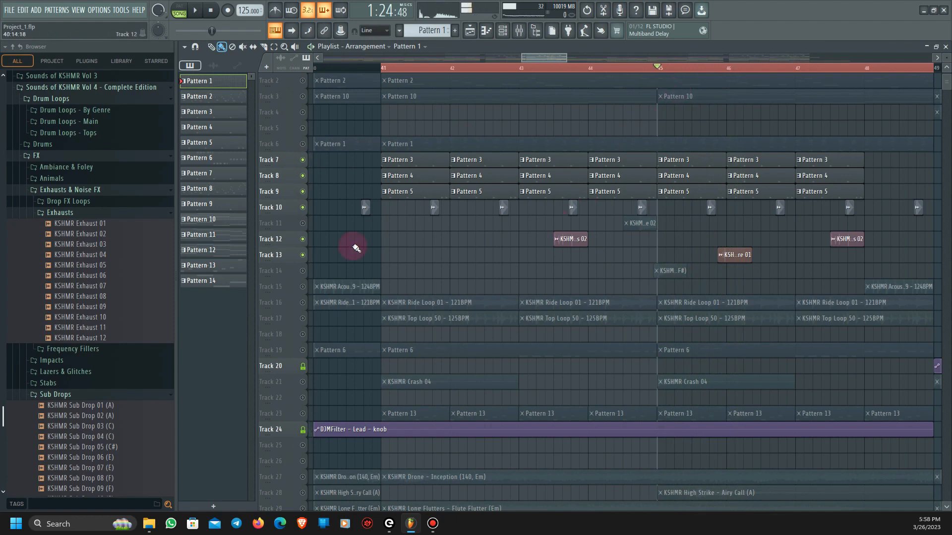
# - Unmute Track 14 and play the combined percussion from just before bar 45
pyautogui.click(303, 271)
pyautogui.click(649, 69)
pyautogui.press('space')
pyautogui.press('space')
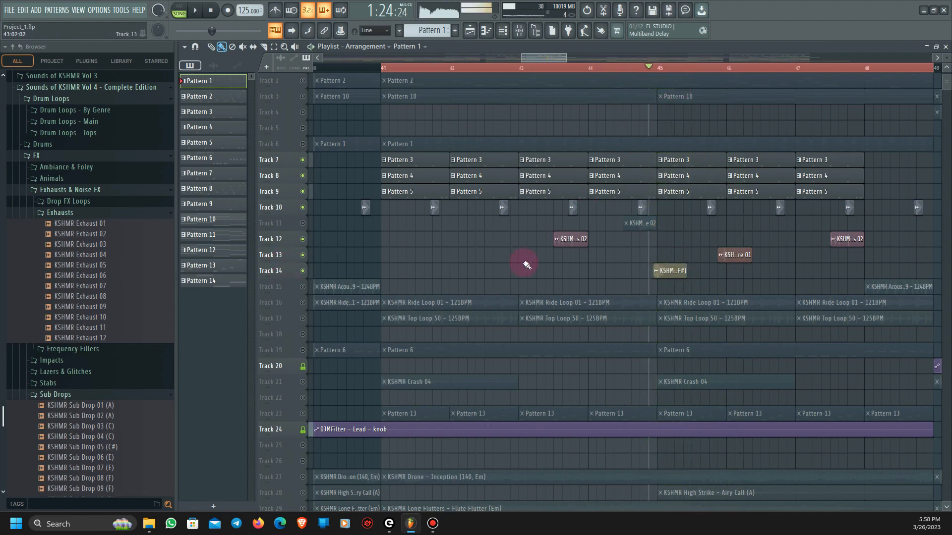
# - Solo Track 14 and play its KSHMR Djembe 16 - Flam (F#) clip
pyautogui.scroll(3, 307, 271)
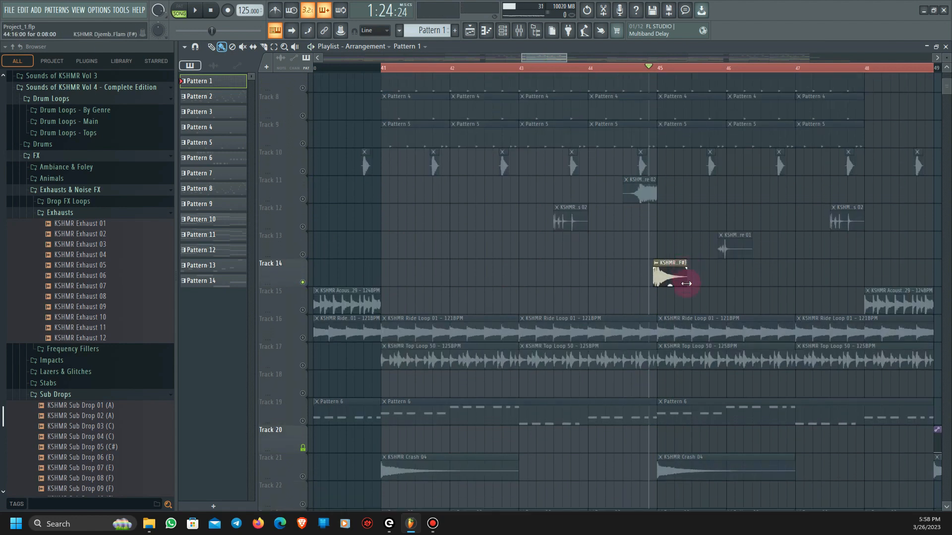
pyautogui.scroll(4, 687, 284)
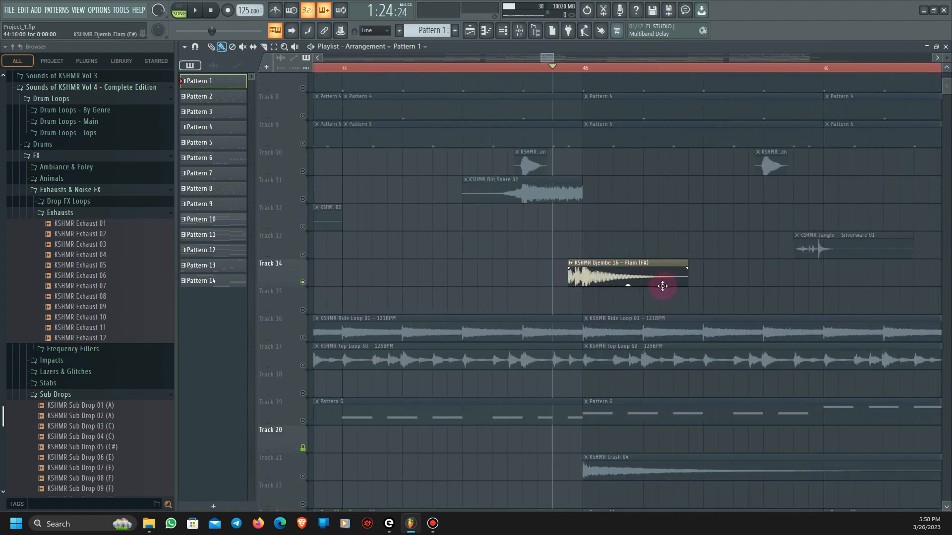
pyautogui.press('space')
pyautogui.press('space')
# - Solo Track 16 and play its KSHMR Ride Loop 01 clips from bar 41
pyautogui.scroll(-2, 336, 279)
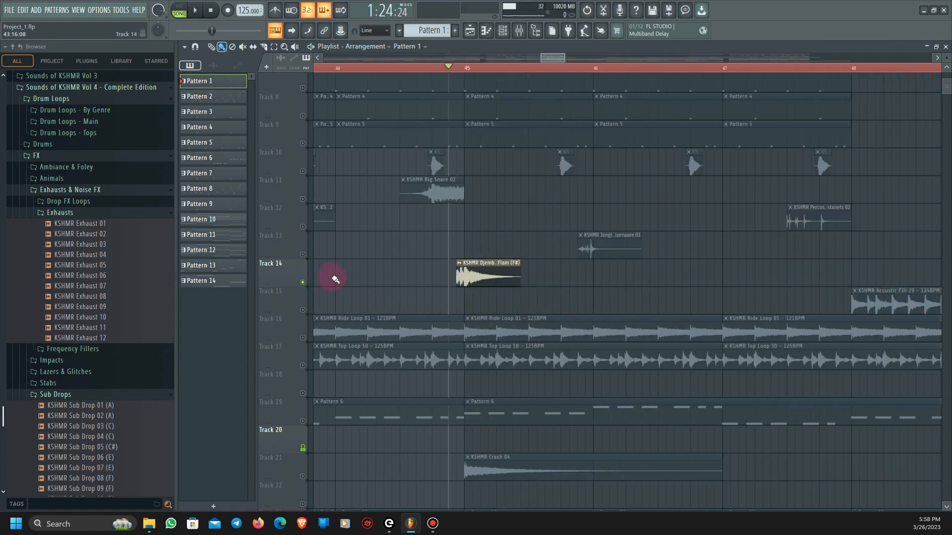
pyautogui.scroll(-3, 317, 279)
pyautogui.scroll(-3, 305, 279)
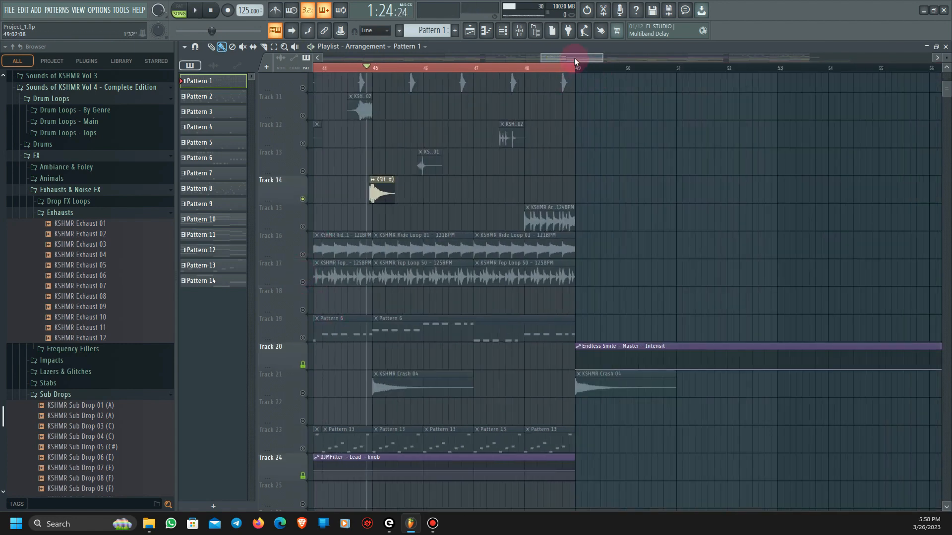
pyautogui.moveTo(574, 58); pyautogui.dragTo(547, 58)
pyautogui.click(303, 253)
pyautogui.click(443, 68)
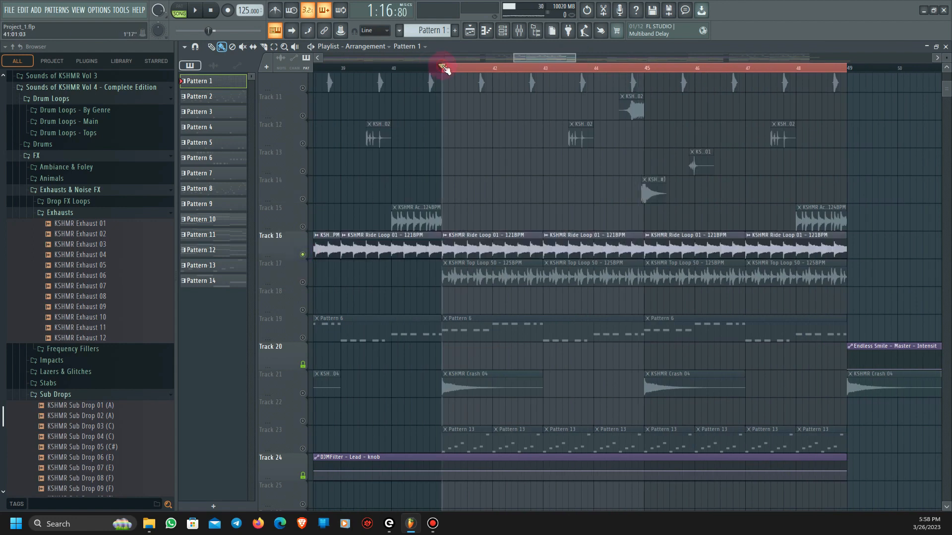
pyautogui.press('space')
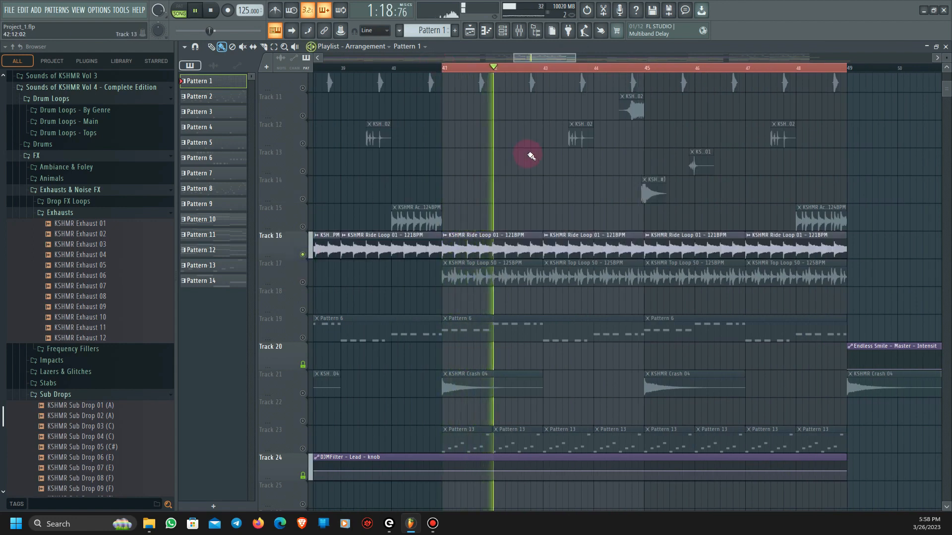
pyautogui.press('space')
# - Solo Track 17 and play its KSHMR Top Loop 50 clips from bar 41
pyautogui.click(302, 282)
pyautogui.press('space')
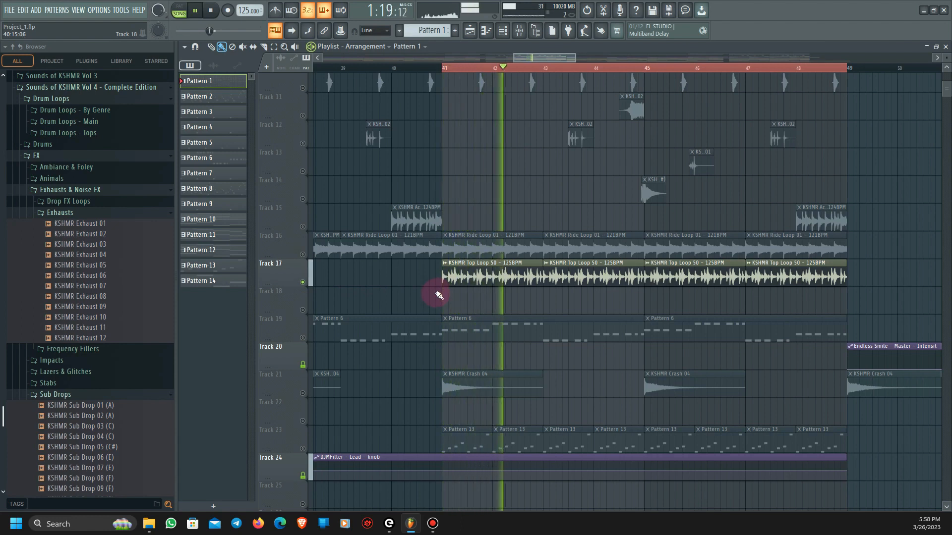
pyautogui.press('space')
# - Unmute Tracks 7 to 16 alongside Track 17 and play the full percussion from bar 41
pyautogui.scroll(1, 530, 318)
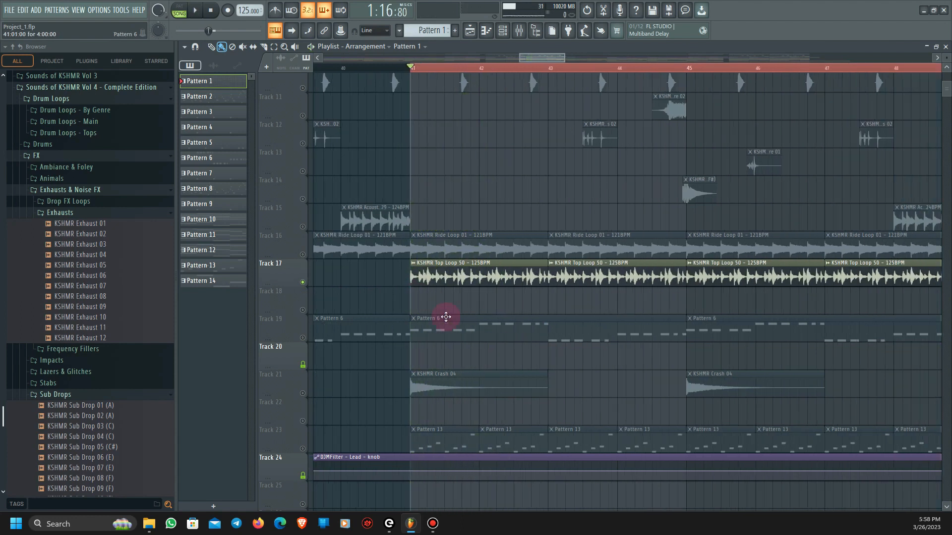
pyautogui.click(302, 255)
pyautogui.click(303, 226)
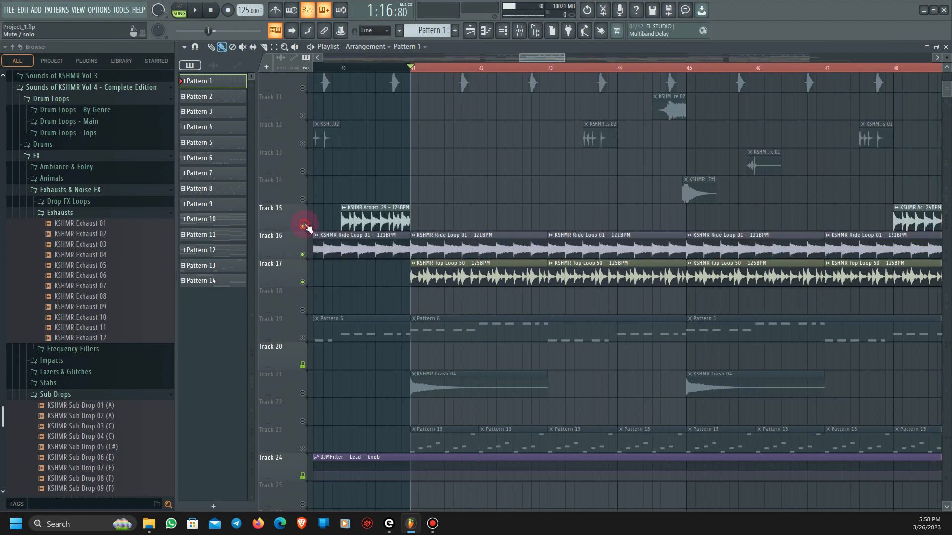
pyautogui.scroll(4, 695, 251)
pyautogui.press('space')
pyautogui.scroll(-2, 623, 332)
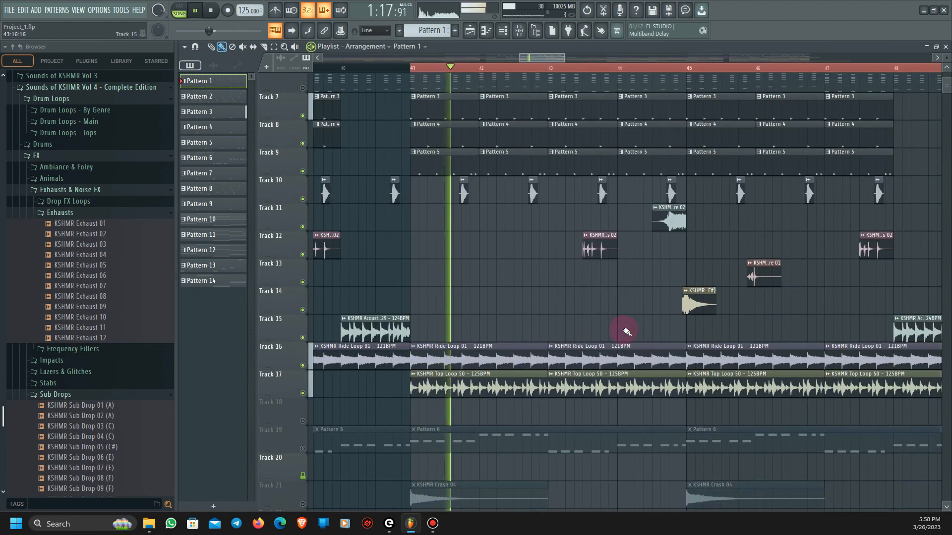
pyautogui.scroll(-2, 635, 333)
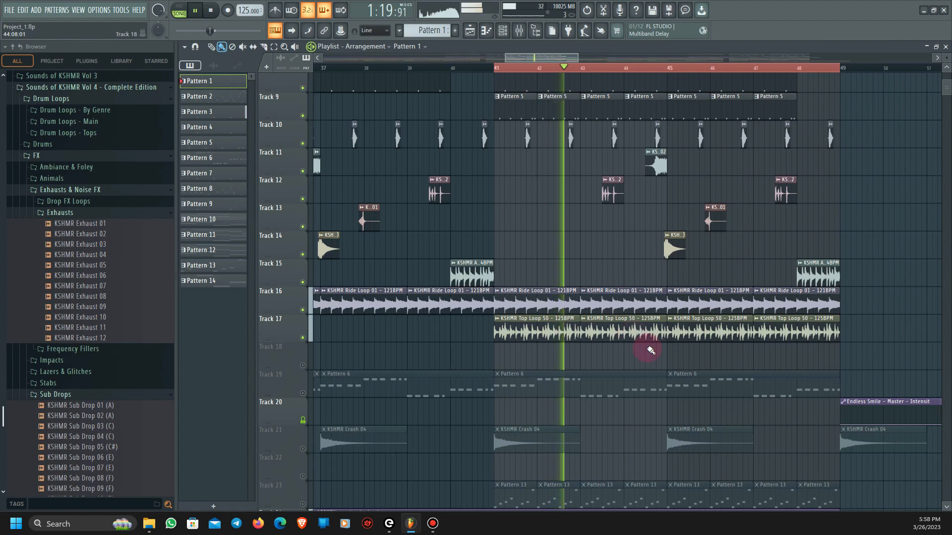
pyautogui.press('space')
# - Look over the remaining tracks and play the percussion from bar 48, where the Track 15 acoustic fill starts
pyautogui.scroll(-14, 677, 377)
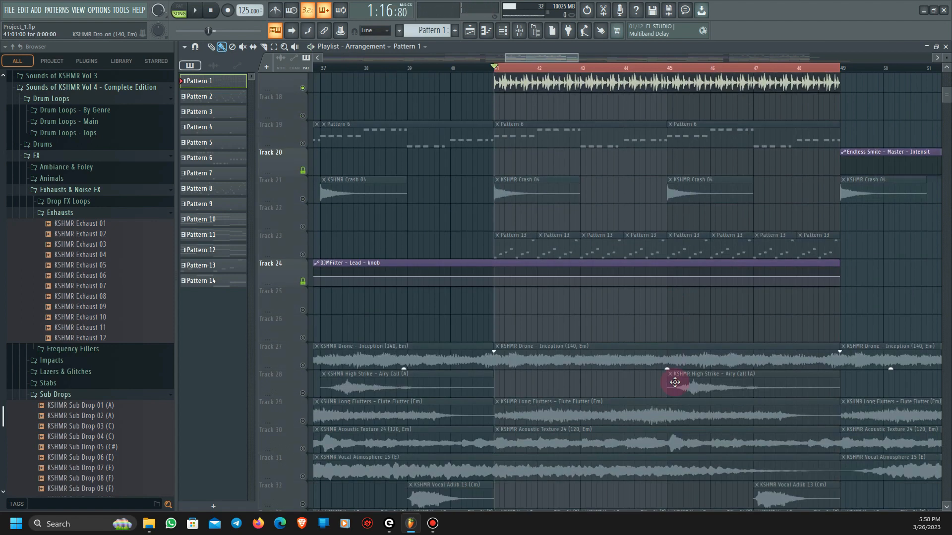
pyautogui.scroll(17, 674, 396)
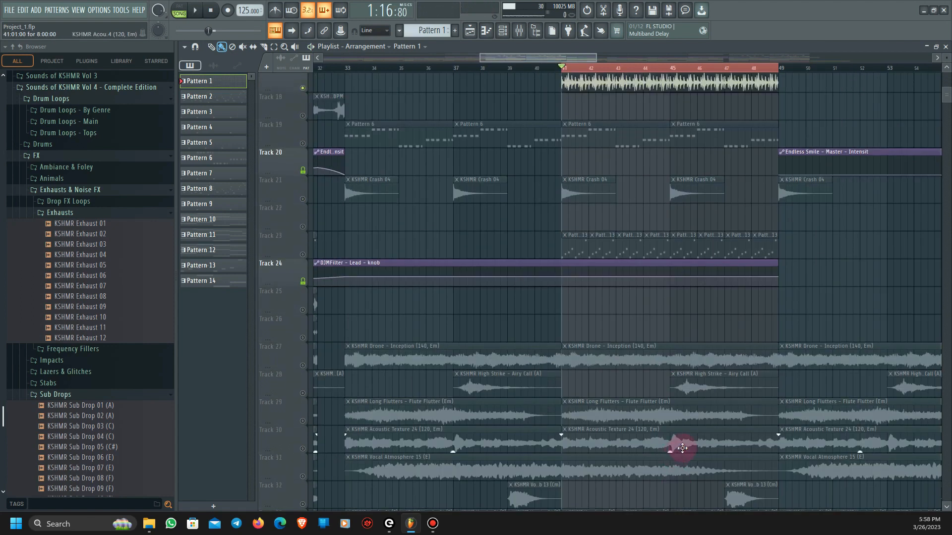
pyautogui.scroll(2, 693, 422)
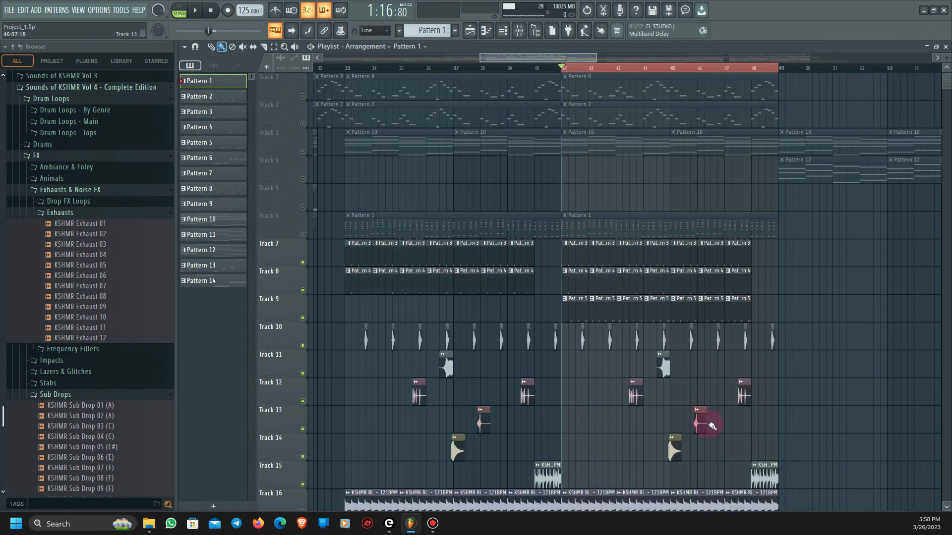
pyautogui.click(752, 69)
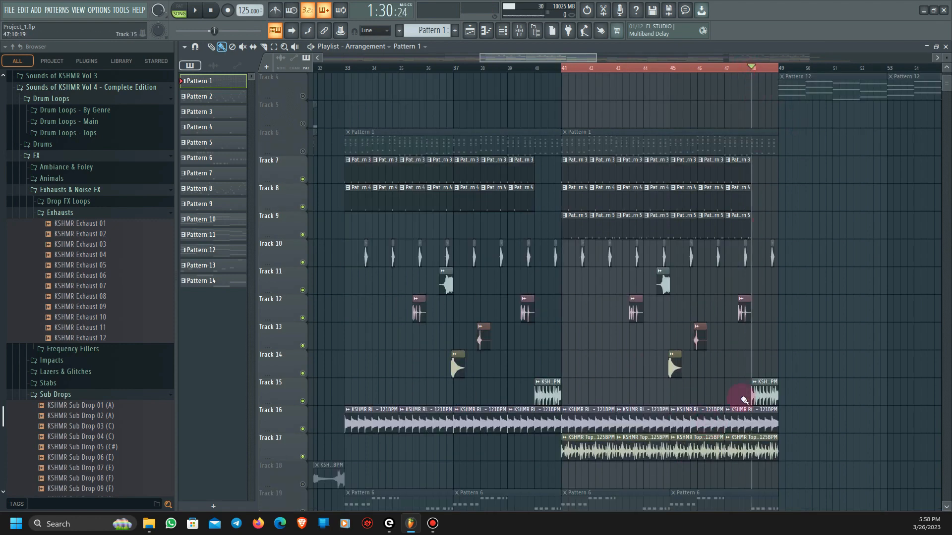
pyautogui.press('space')
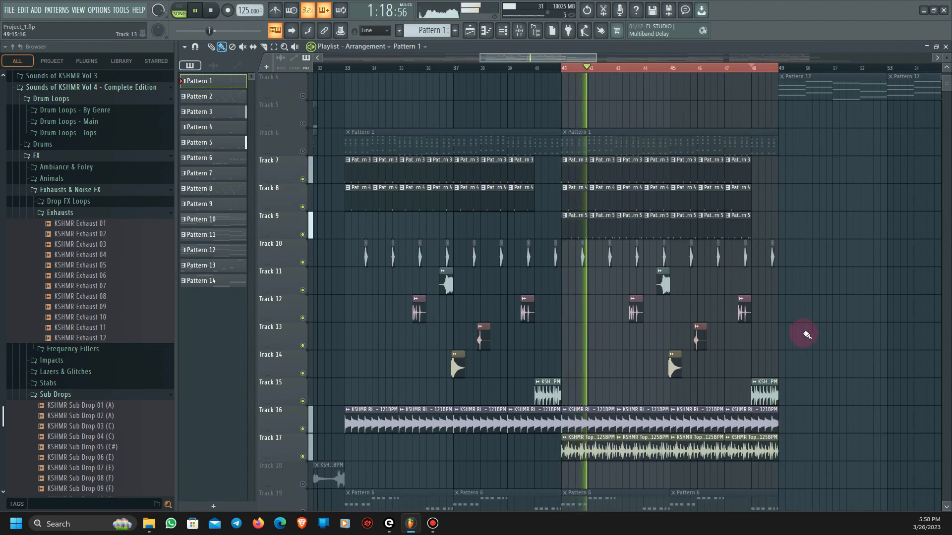
# - Unmute Track 21 alongside the percussion tracks and play its KSHMR Crash 04 clip from bar 41
pyautogui.press('space')
pyautogui.scroll(-3, 812, 341)
pyautogui.scroll(2, 750, 344)
pyautogui.scroll(1, 749, 344)
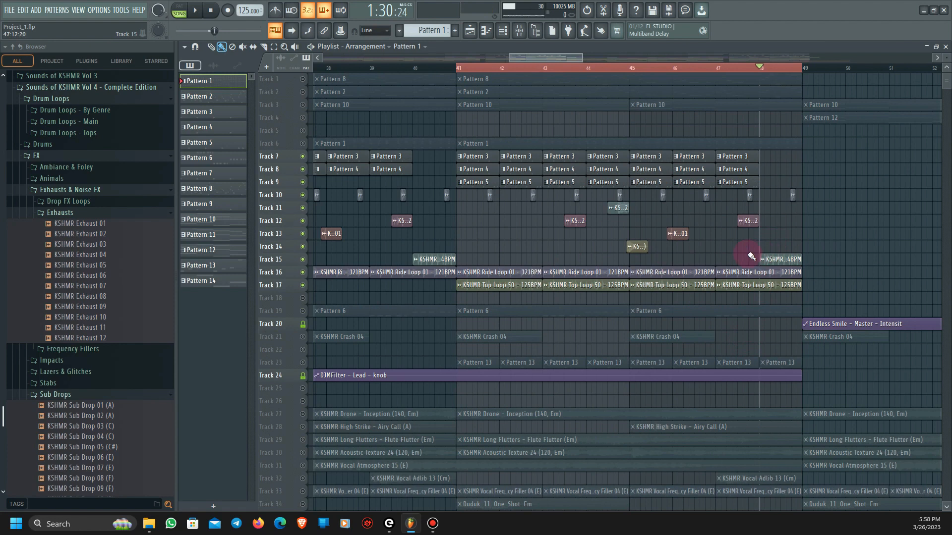
pyautogui.scroll(-2, 766, 261)
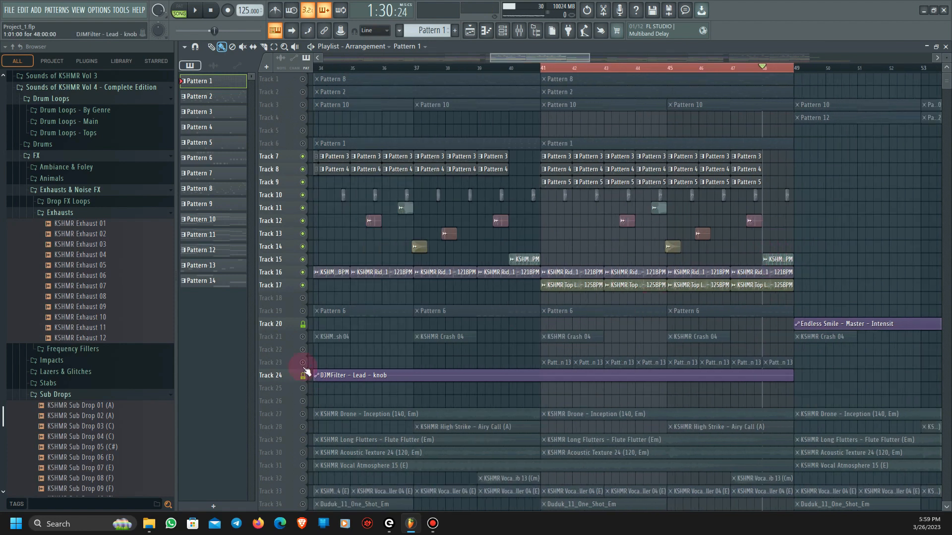
pyautogui.click(300, 338)
pyautogui.click(544, 69)
pyautogui.press('space')
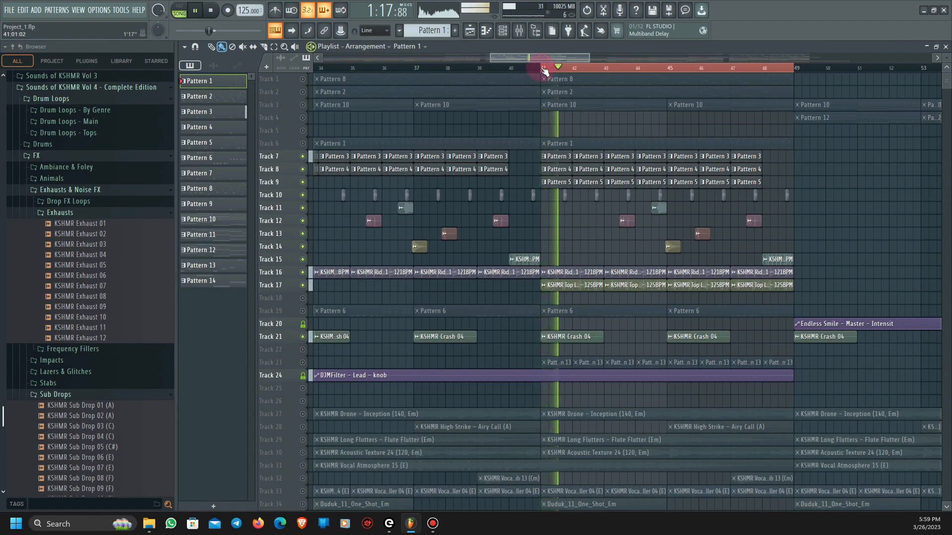
pyautogui.press('space')
# - Play the percussion with Track 21 active from bar 48, over the Track 15 acoustic fill
pyautogui.click(767, 70)
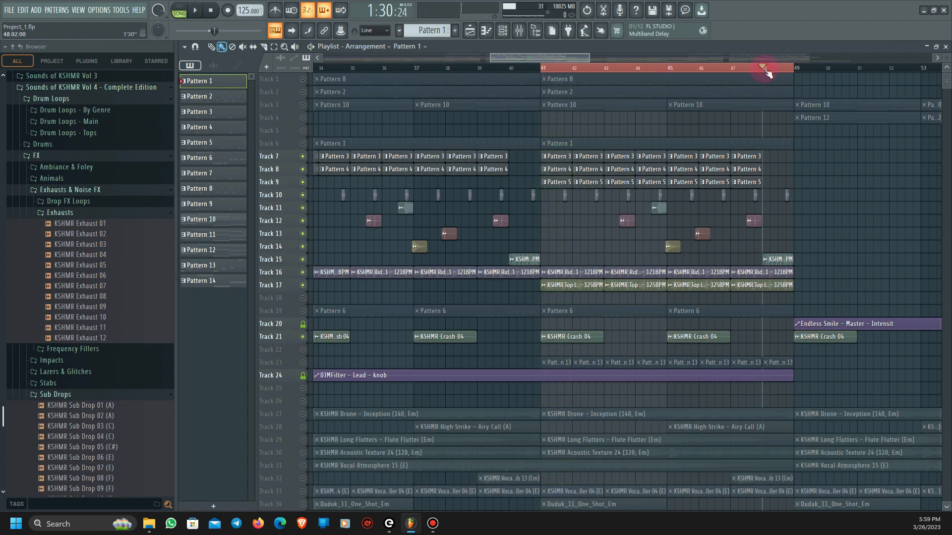
pyautogui.press('space')
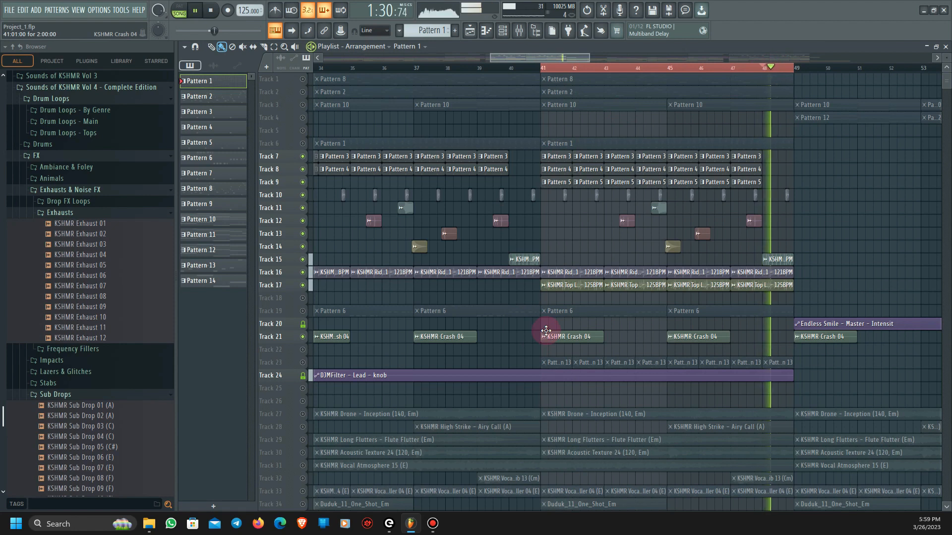
pyautogui.press('space')
# - Solo Track 23 and play its Pattern 13 clips from bar 41
pyautogui.scroll(-2, 637, 347)
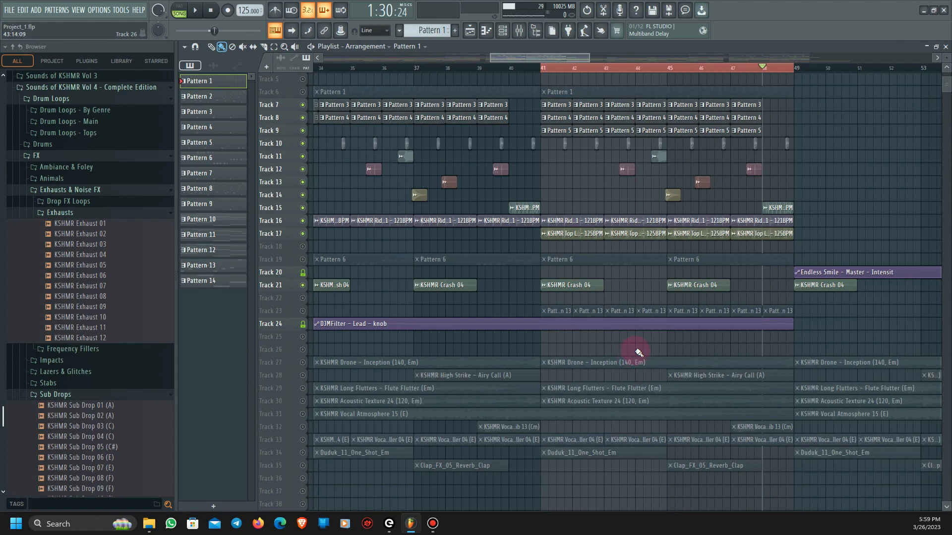
pyautogui.rightClick(303, 311)
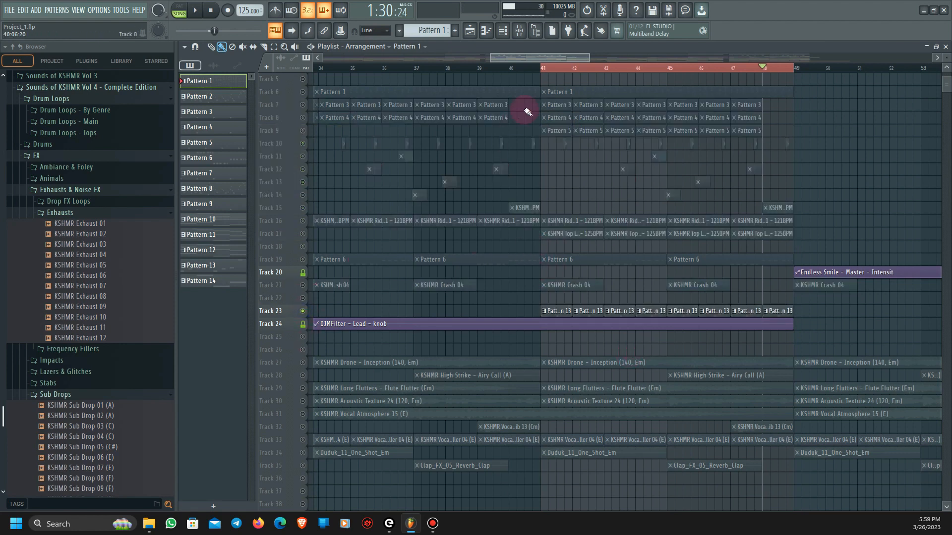
pyautogui.click(540, 70)
pyautogui.press('space')
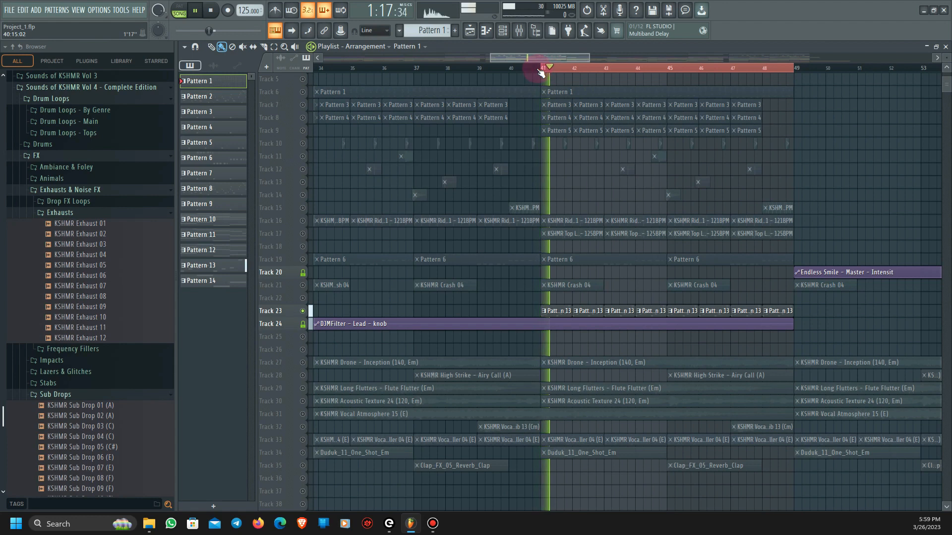
pyautogui.press('space')
# - Open the Serum instrument of Pattern 13's Pluck channel and view its oscillator and FX settings while playing from bar 41
pyautogui.keyDown('alt'); pyautogui.scroll(3, 607, 322); pyautogui.keyUp('alt')
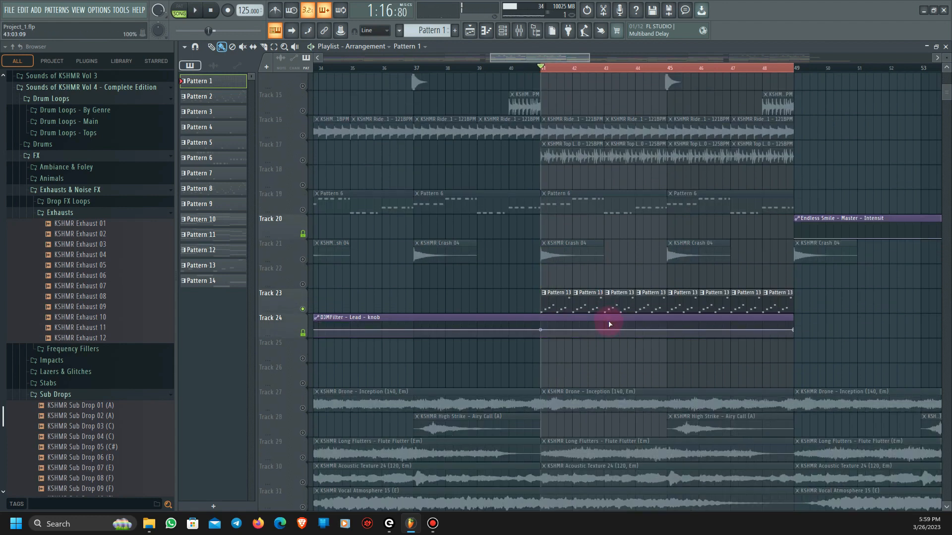
pyautogui.keyDown('ctrl'); pyautogui.scroll(3, 600, 347); pyautogui.keyUp('ctrl')
pyautogui.click(516, 308)
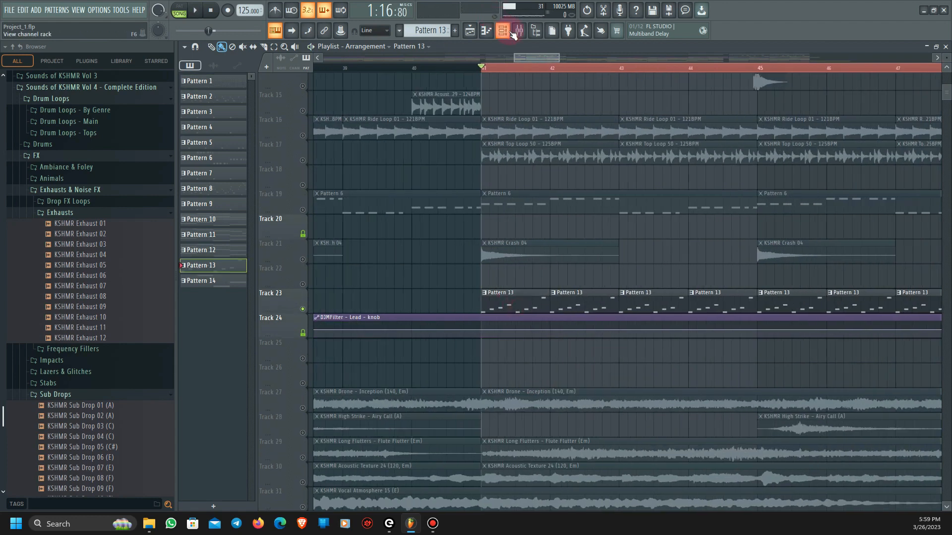
pyautogui.click(504, 31)
pyautogui.click(300, 233)
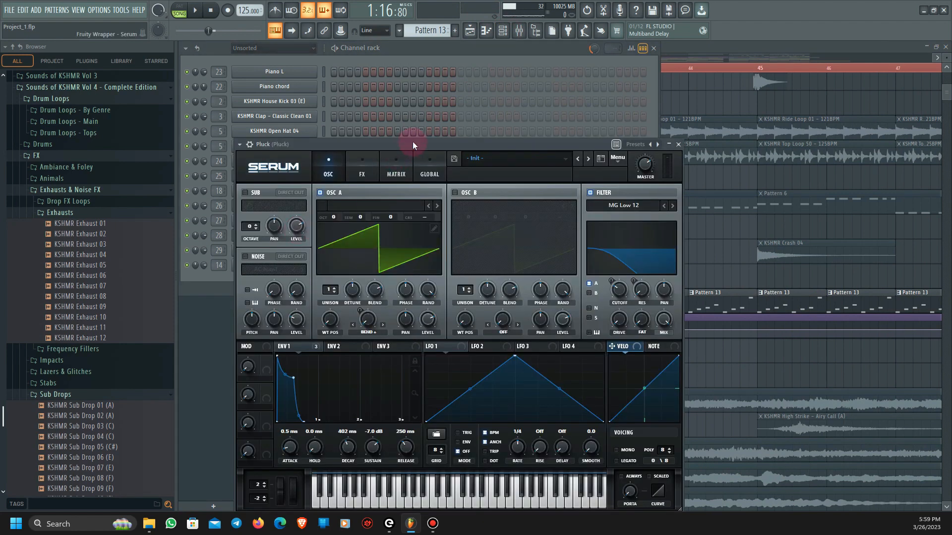
pyautogui.moveTo(412, 141); pyautogui.dragTo(510, 105)
pyautogui.press('space')
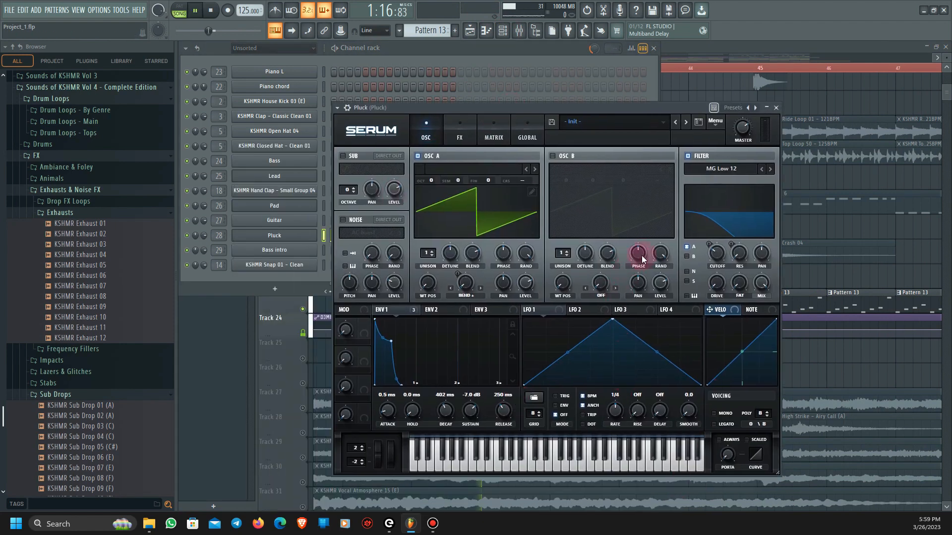
pyautogui.click(461, 140)
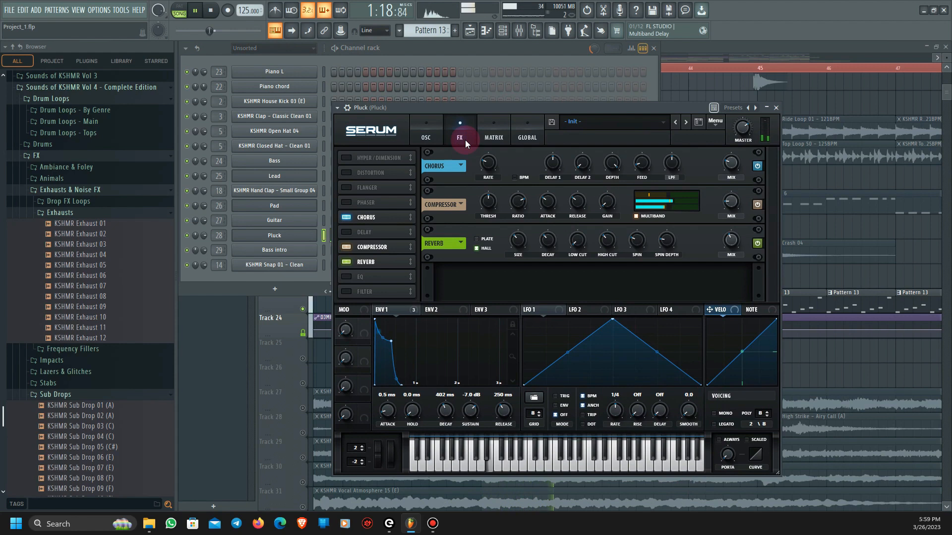
pyautogui.press('space')
# - Solo Track 1, view the Pluck mixer track and play Pattern 8 from bar 41
pyautogui.click(564, 201)
pyautogui.scroll(10, 448, 334)
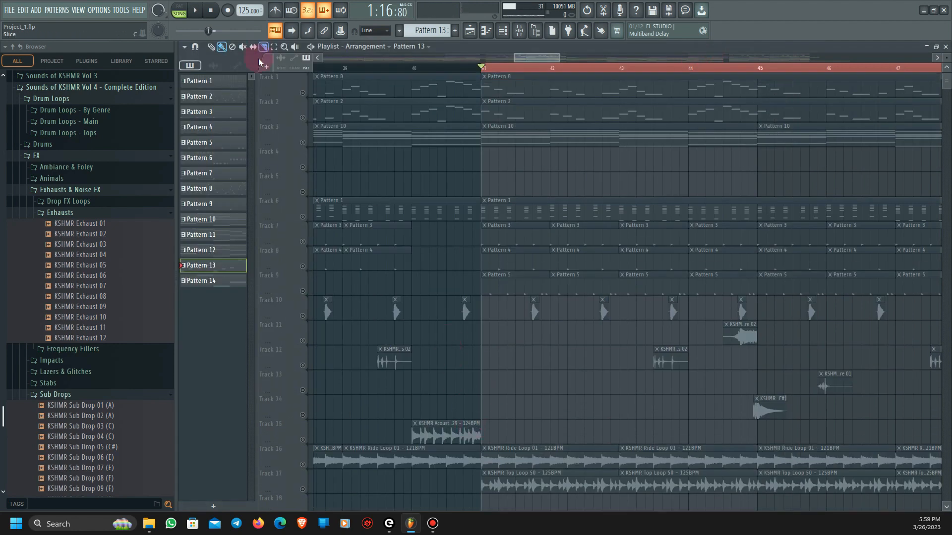
pyautogui.click(303, 93)
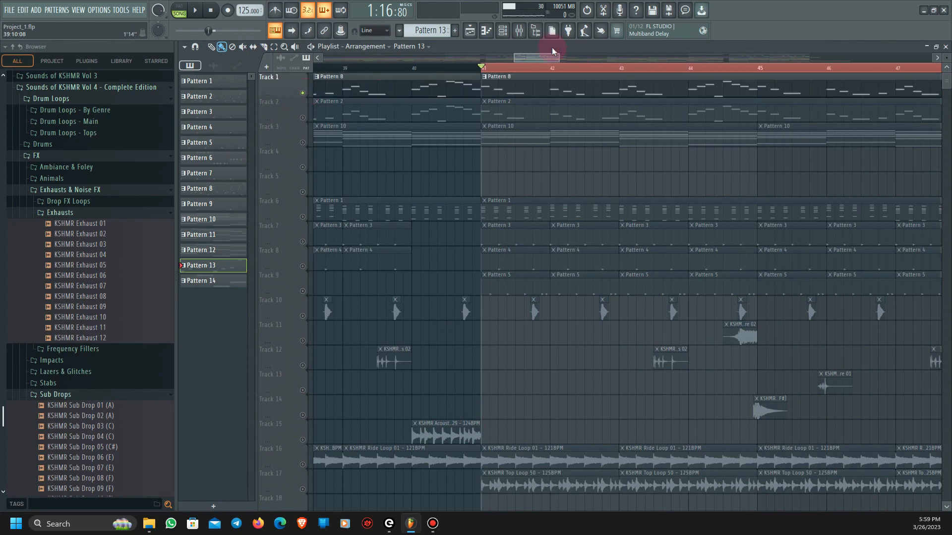
pyautogui.click(520, 31)
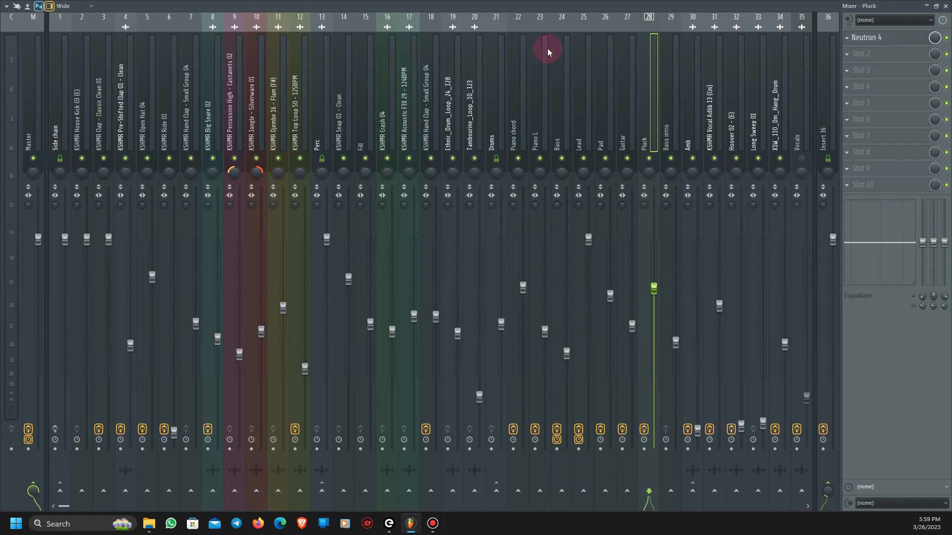
pyautogui.click(946, 6)
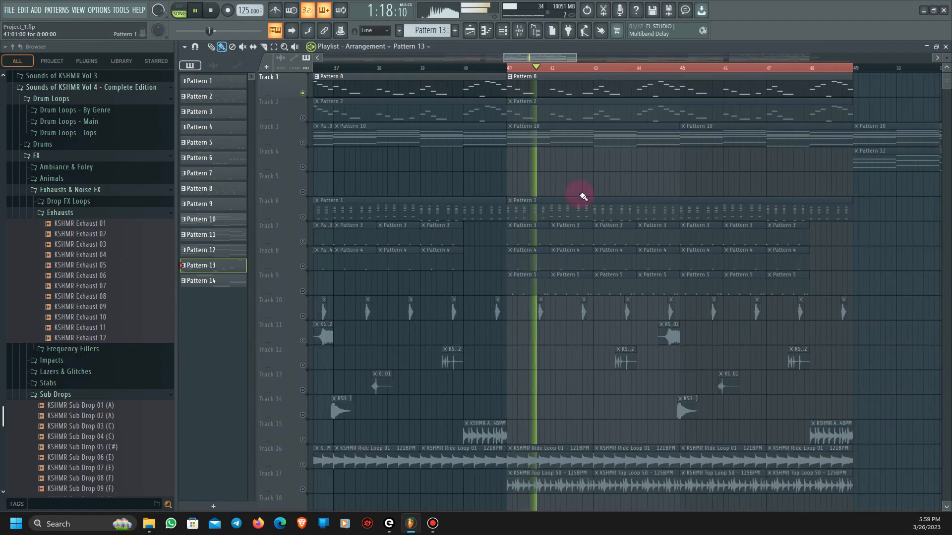
# - Open the Lead notes of Track 1's Pattern 8 in the Piano roll during playback, and stop
pyautogui.click(588, 91)
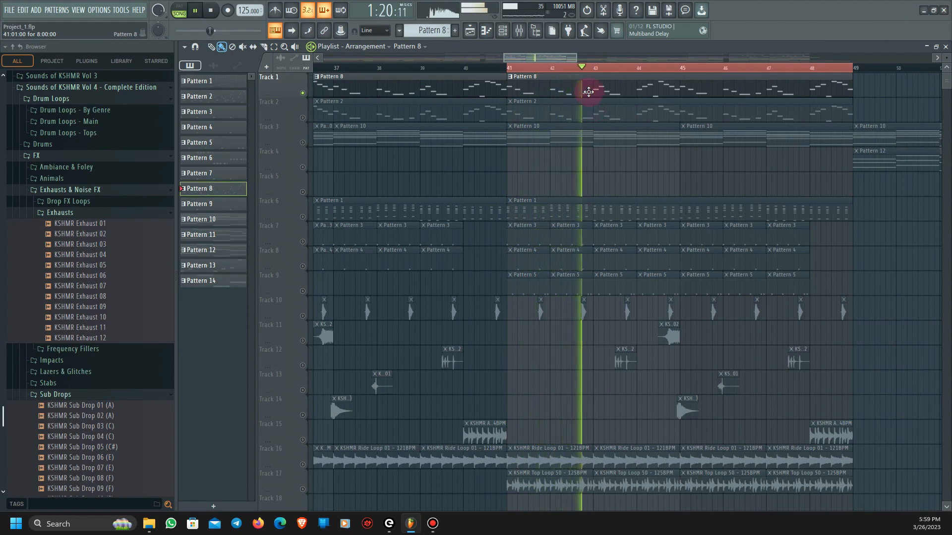
pyautogui.doubleClick(587, 91)
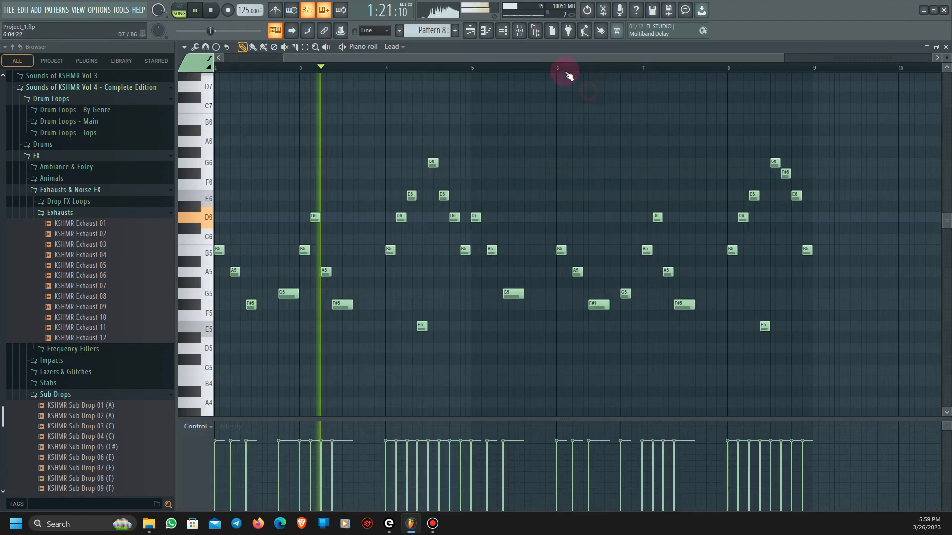
pyautogui.press('space')
# - Open the Lead channel's Serum and examine its oscillator settings and its FX chain
pyautogui.click(504, 34)
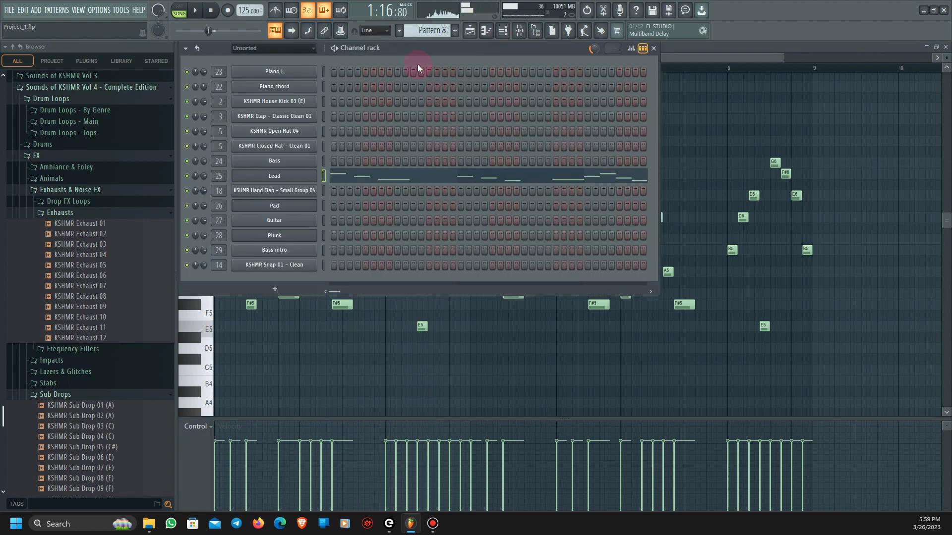
pyautogui.click(260, 177)
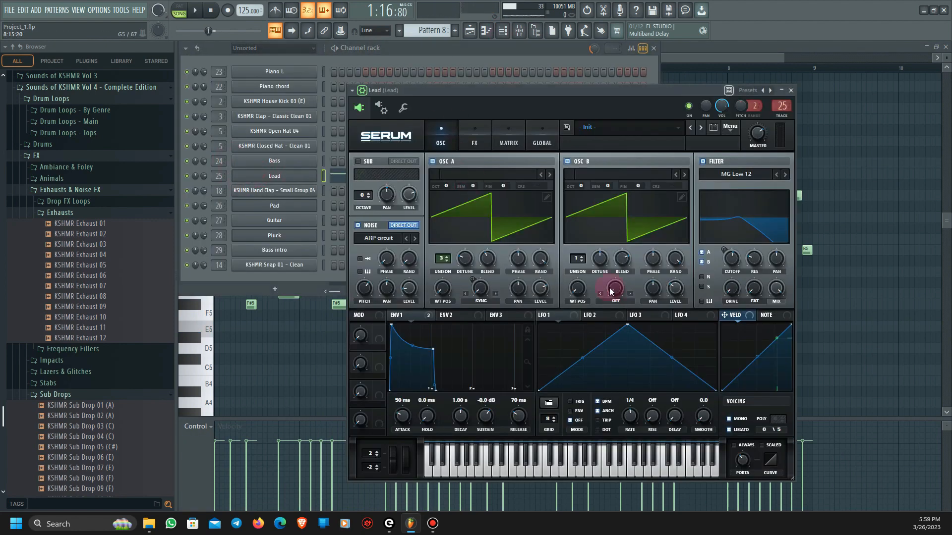
pyautogui.click(472, 136)
pyautogui.moveTo(787, 233); pyautogui.dragTo(814, 161)
pyautogui.click(443, 142)
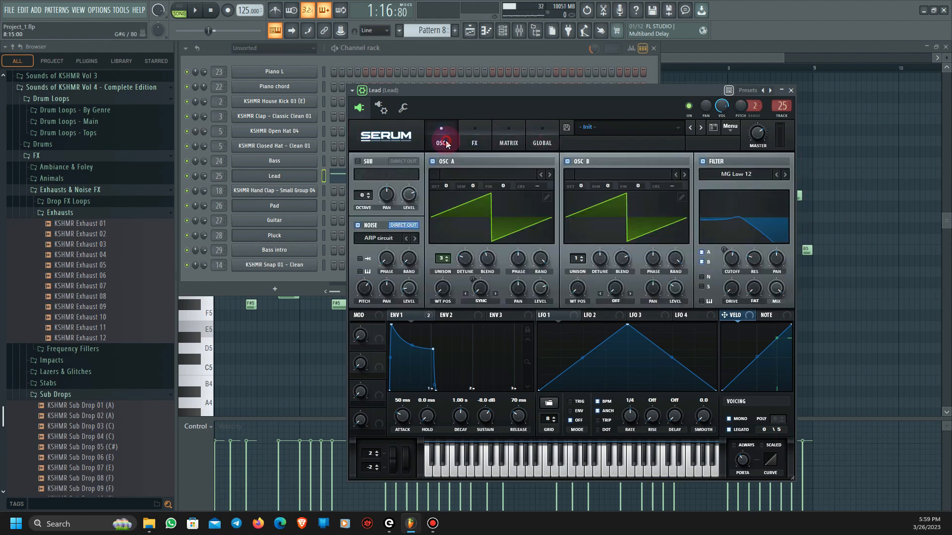
pyautogui.click(471, 143)
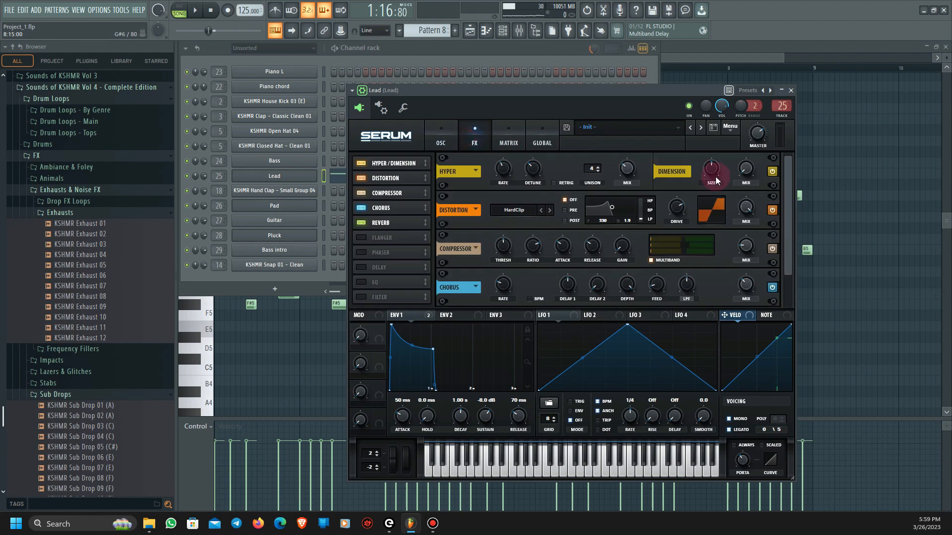
pyautogui.moveTo(791, 233)
pyautogui.mouseDown()
pyautogui.moveTo(789, 266)
pyautogui.moveTo(789, 219)
pyautogui.mouseUp()
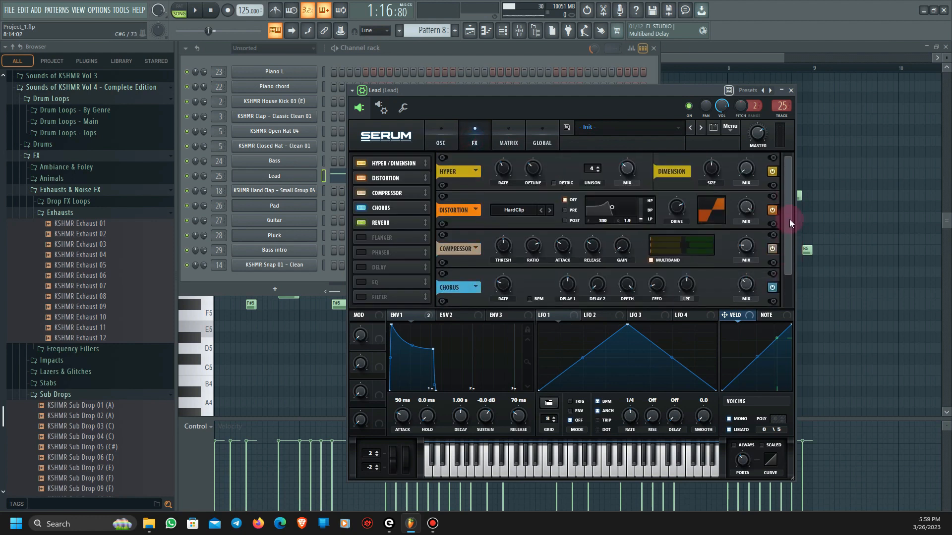
pyautogui.click(790, 91)
# - Open Neutron 4 on the Lead mixer track and view its Equalizer, Compressor 1 and Exciter modules
pyautogui.click(521, 32)
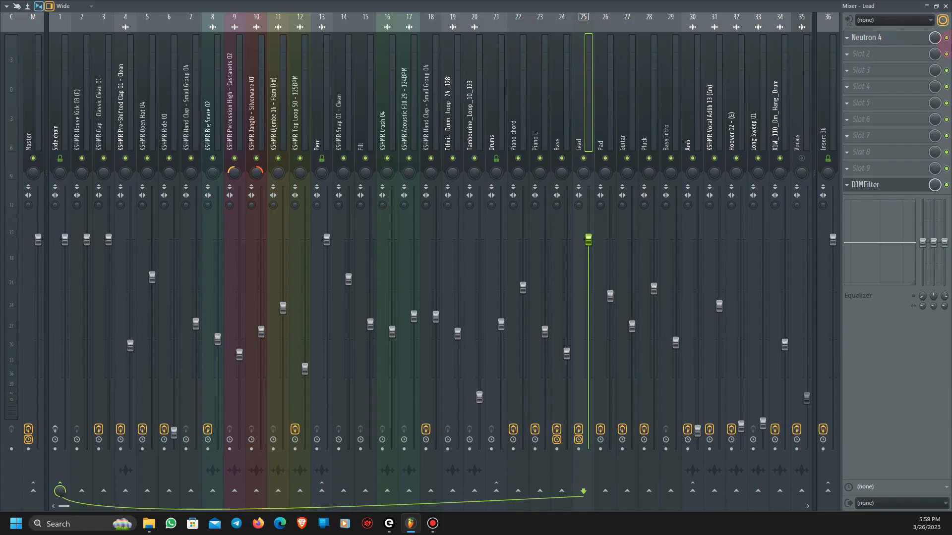
pyautogui.click(902, 39)
pyautogui.click(894, 38)
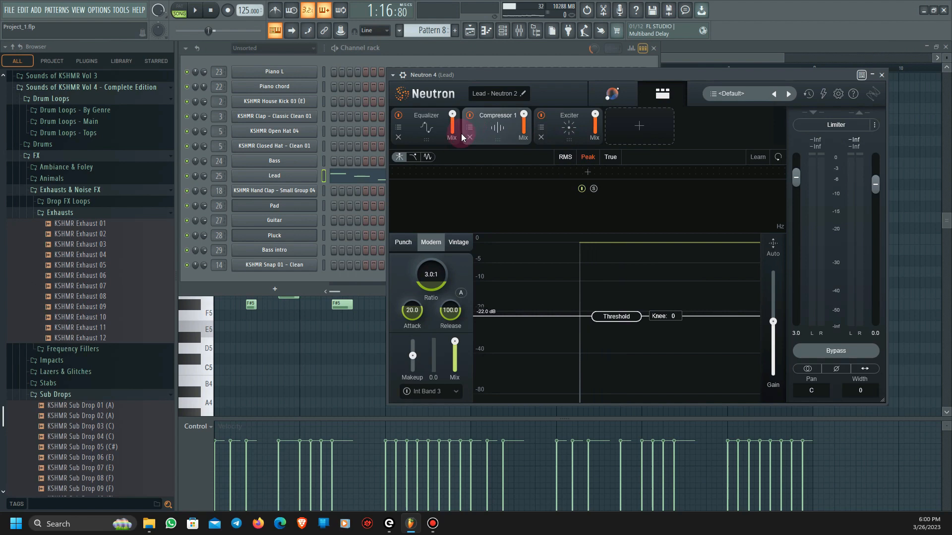
pyautogui.click(415, 128)
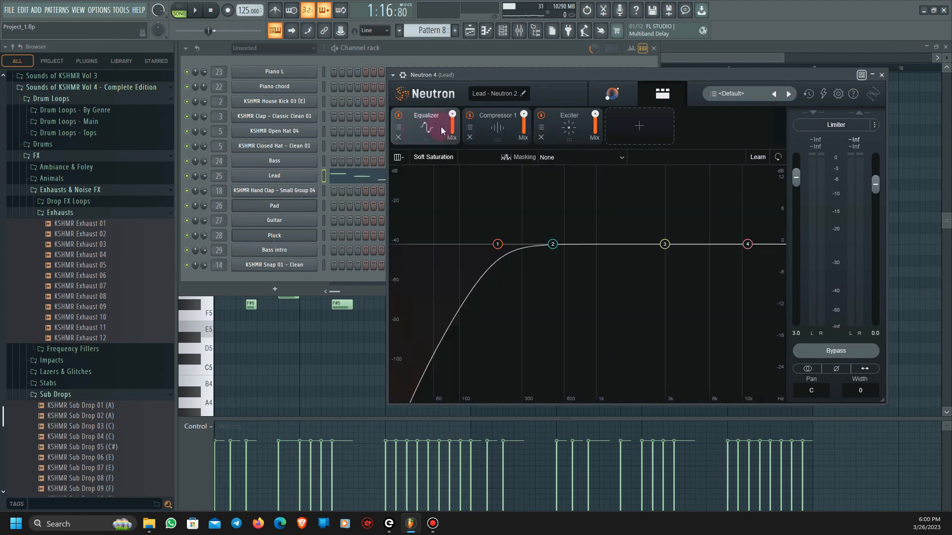
pyautogui.click(497, 128)
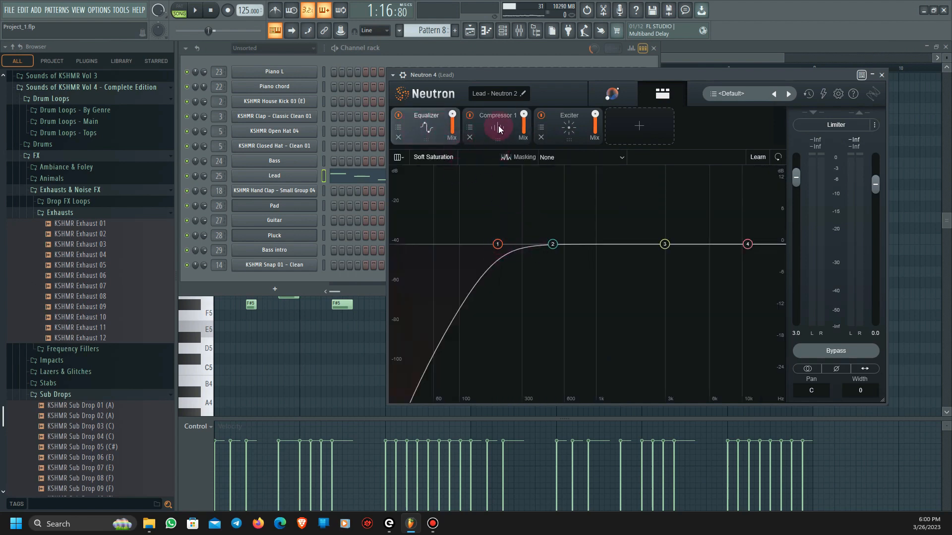
pyautogui.click(575, 130)
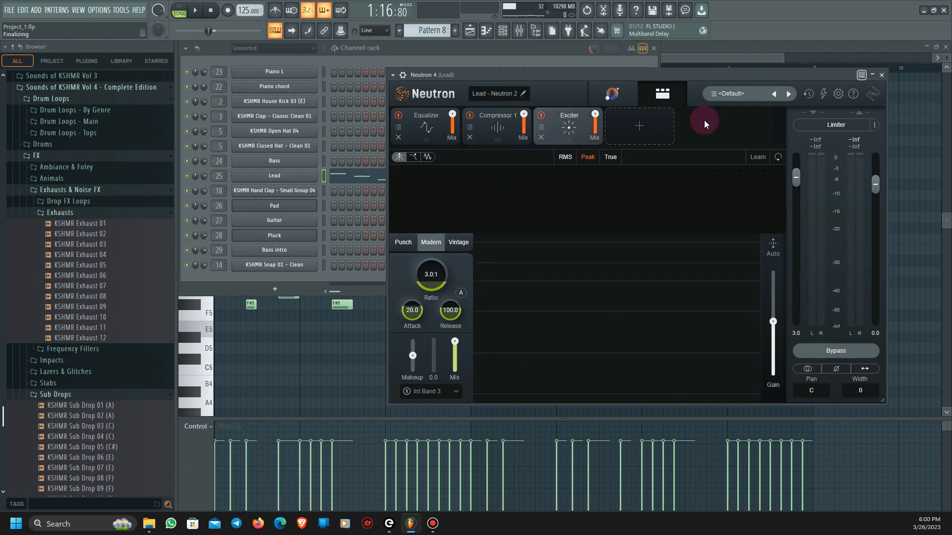
pyautogui.click(881, 75)
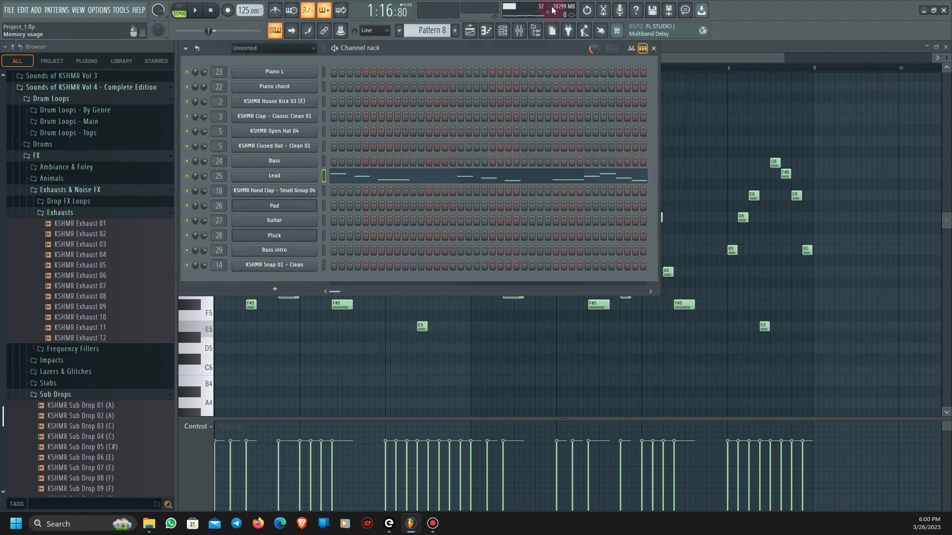
# - View the Lead mixer track again and recheck the FX settings in the Lead channel's Serum
pyautogui.click(525, 32)
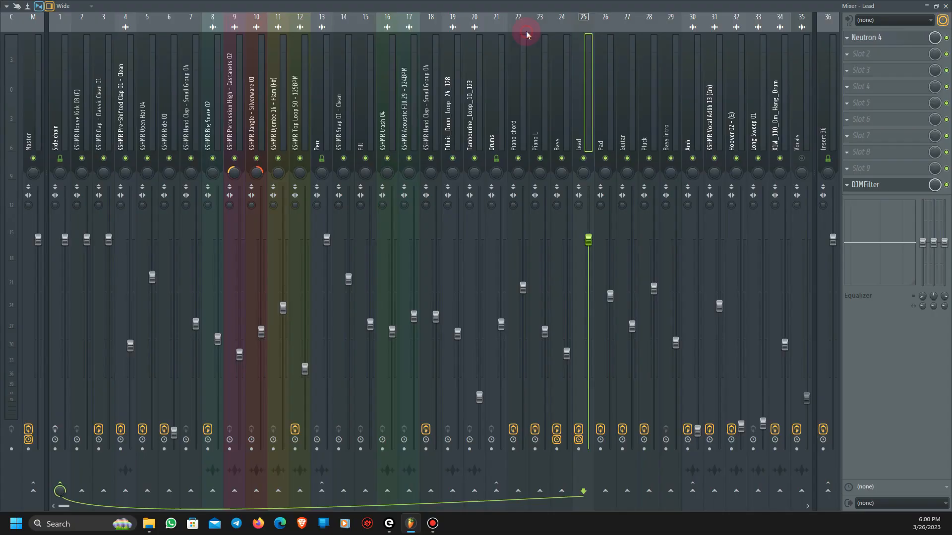
pyautogui.click(945, 7)
pyautogui.click(276, 175)
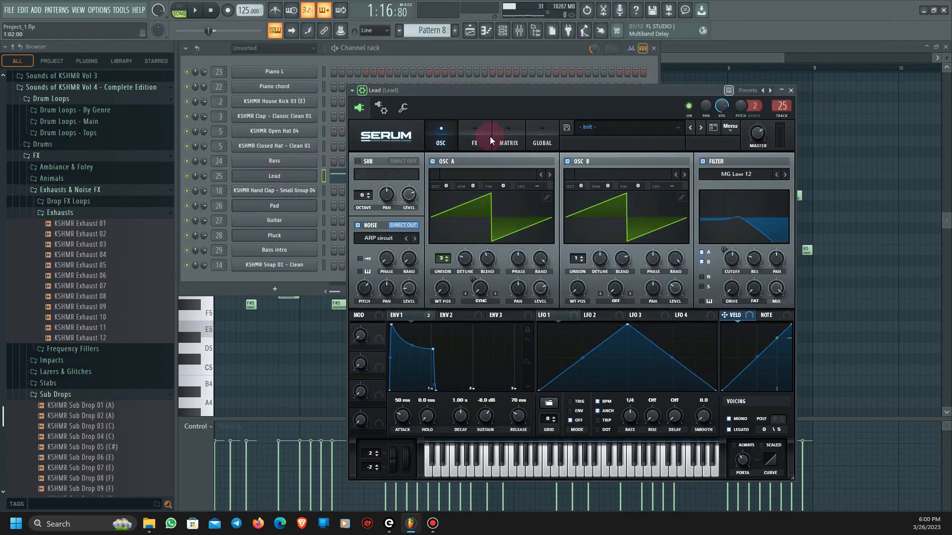
pyautogui.click(490, 141)
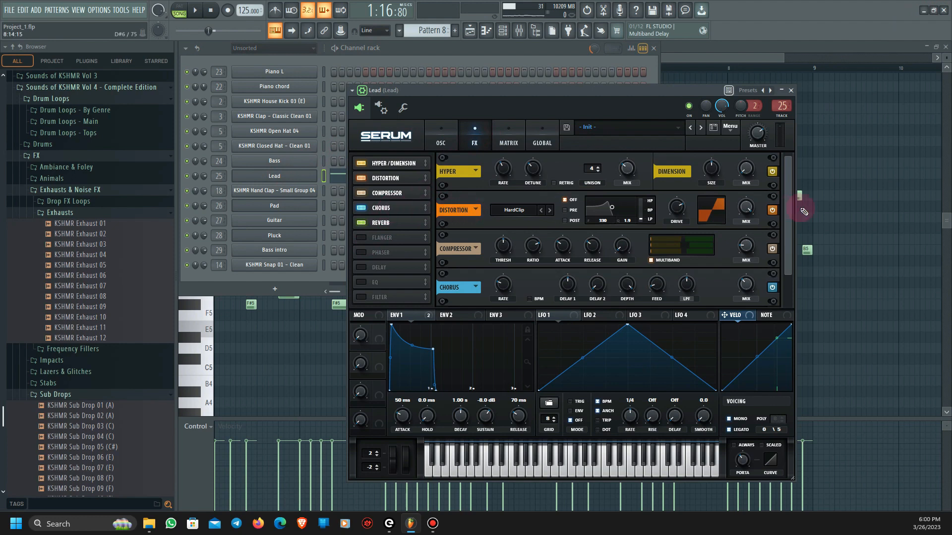
pyautogui.click(791, 90)
# - Close the Piano roll and Channel rack, and look over Playlist Tracks 20 to 36
pyautogui.click(946, 48)
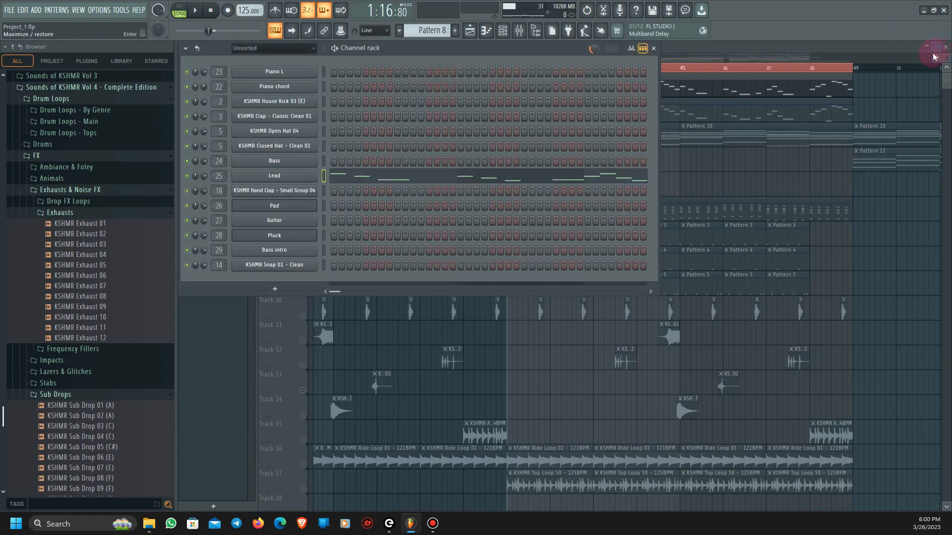
pyautogui.click(678, 51)
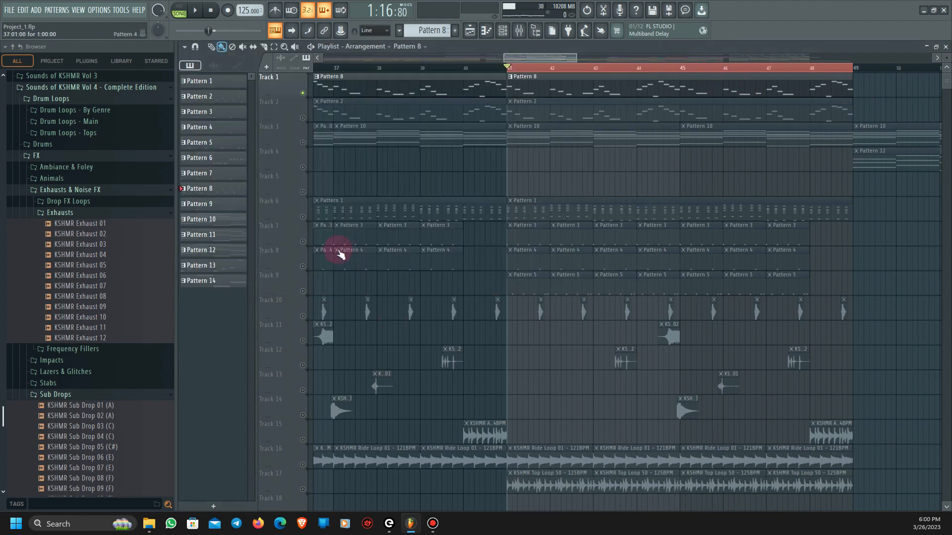
pyautogui.scroll(-6, 391, 310)
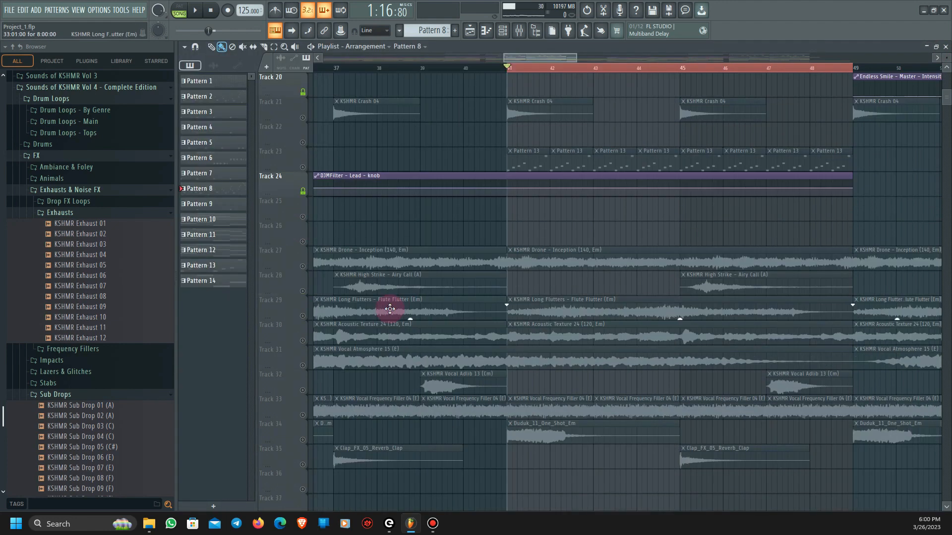
# - Enable Track 27 on its own and play the KSHMR Drone - Inception clip from bar 41
pyautogui.click(304, 266)
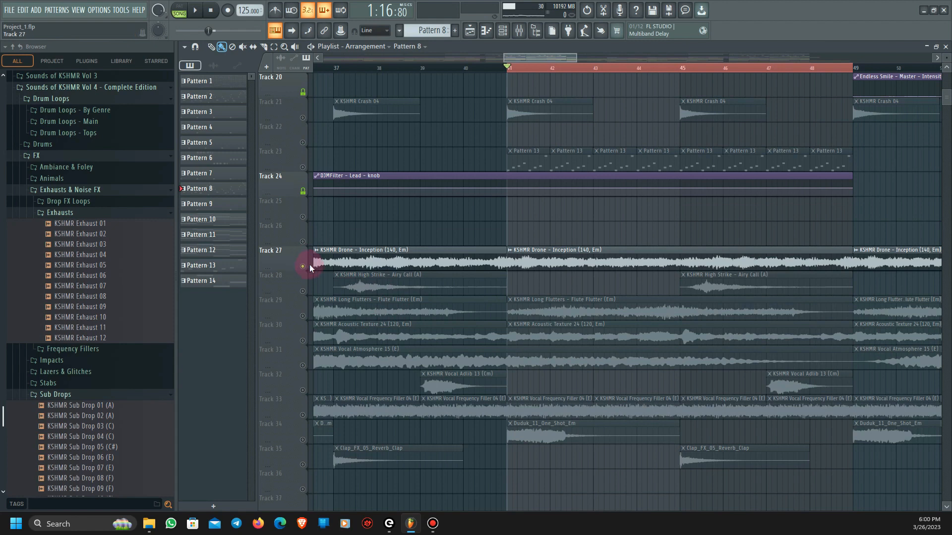
pyautogui.scroll(2, 655, 322)
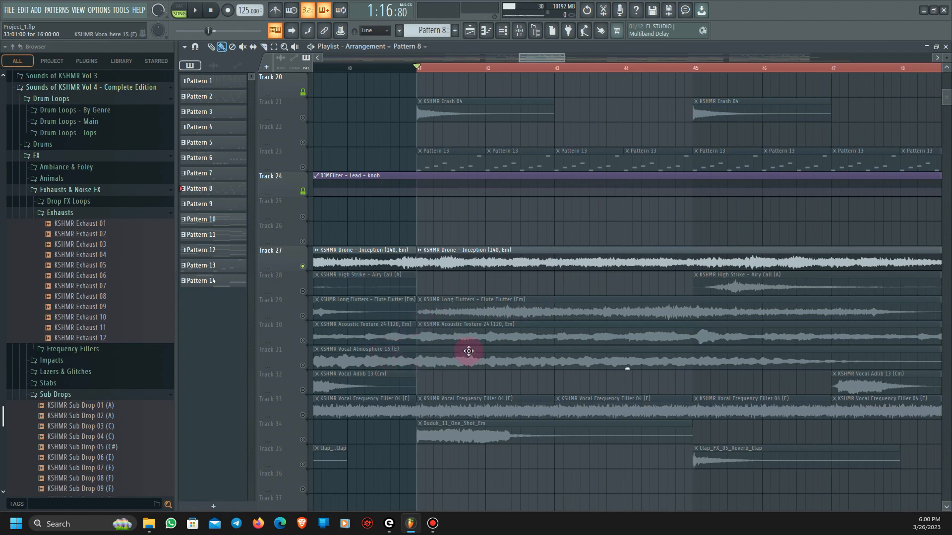
pyautogui.press('space')
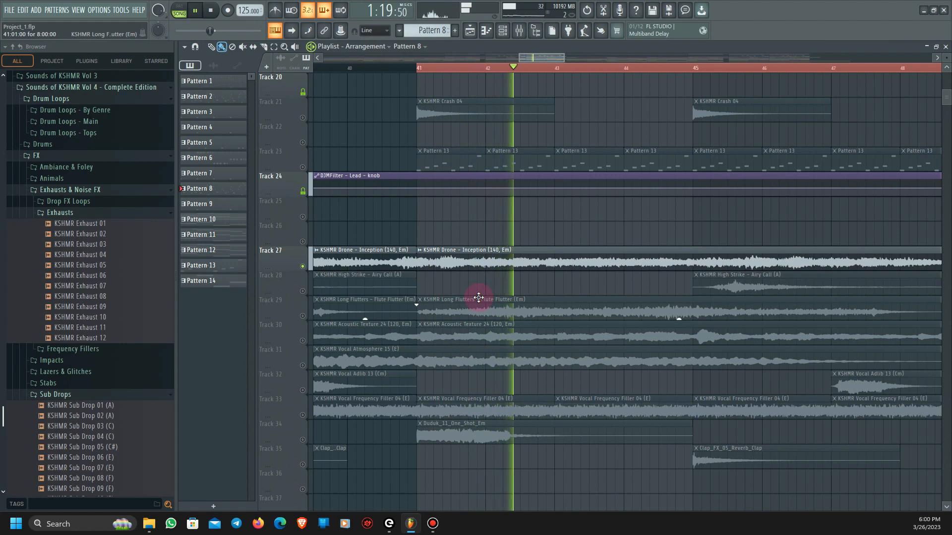
pyautogui.press('space')
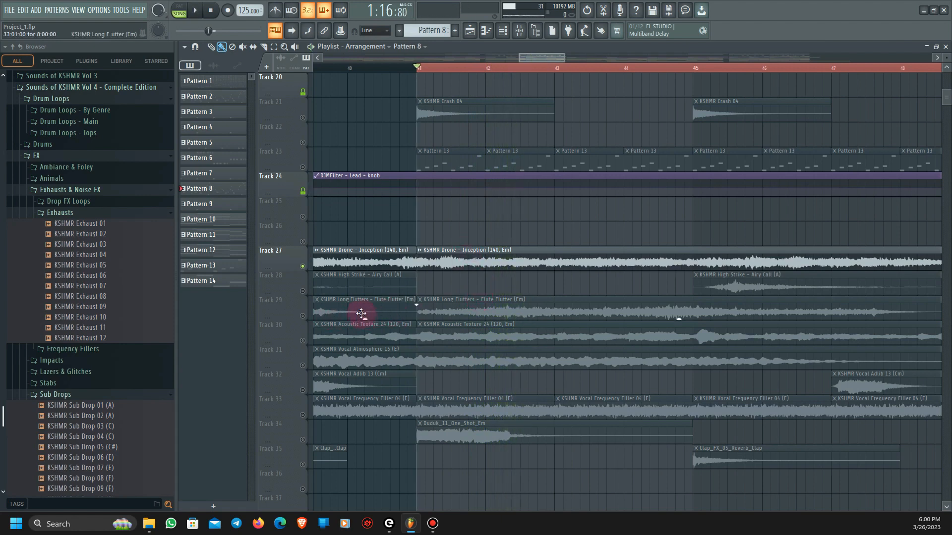
# - Solo Track 29 and play the KSHMR Long Flutters - Flute Flutter clip from bar 41
pyautogui.rightClick(303, 316)
pyautogui.press('space')
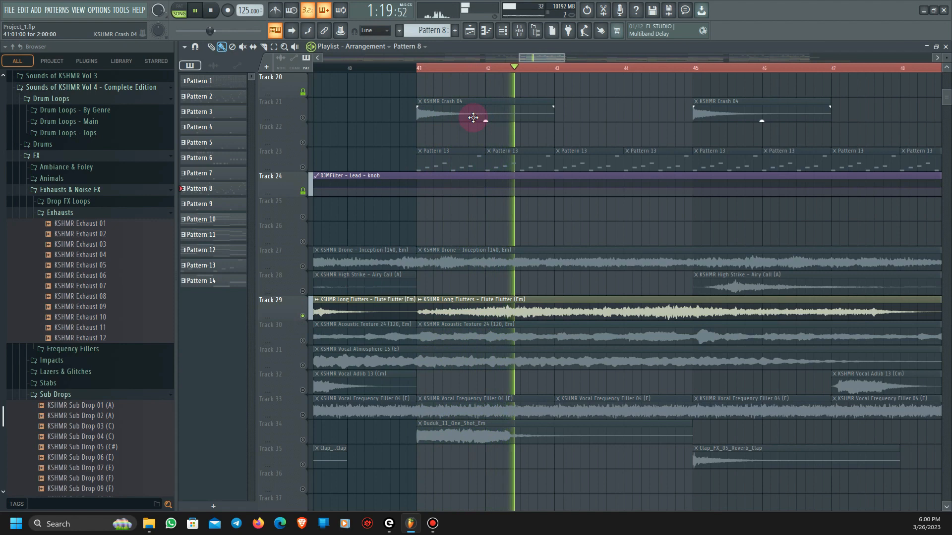
pyautogui.press('space')
# - Solo Track 28 and play the KSHMR High Strike - Airy Call clip from bar 45
pyautogui.click(302, 266)
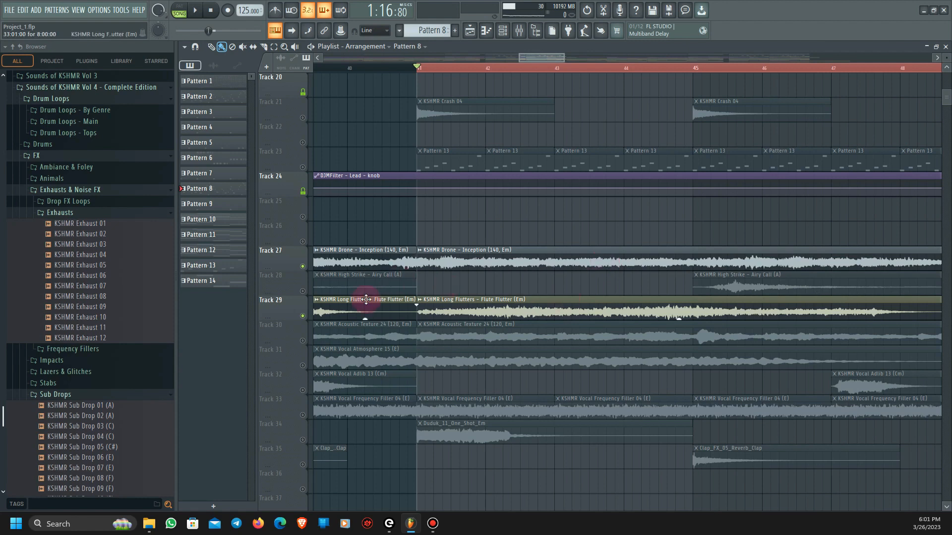
pyautogui.click(302, 291)
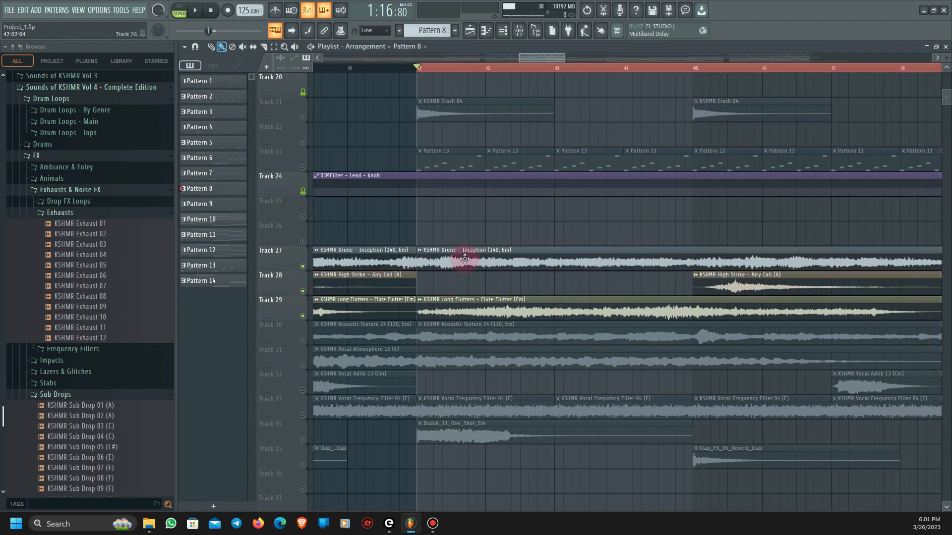
pyautogui.rightClick(303, 292)
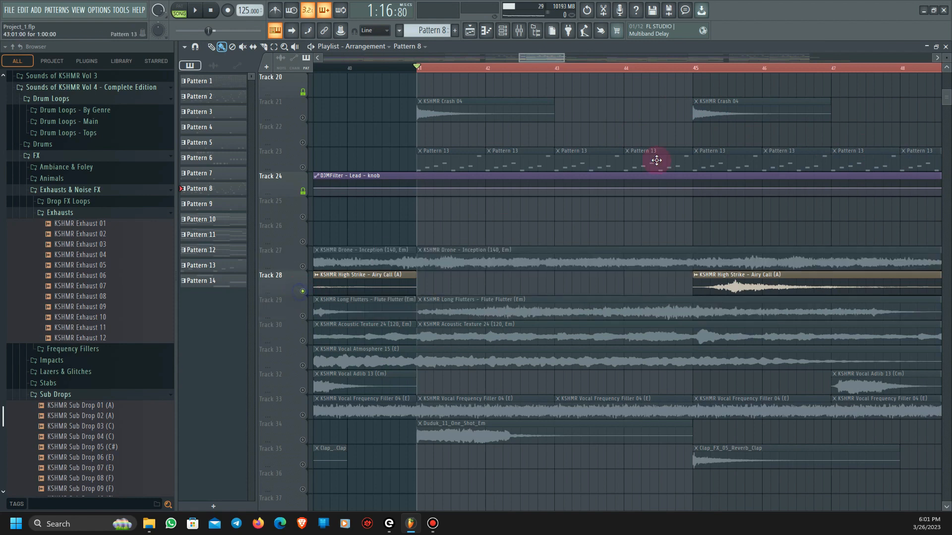
pyautogui.click(694, 67)
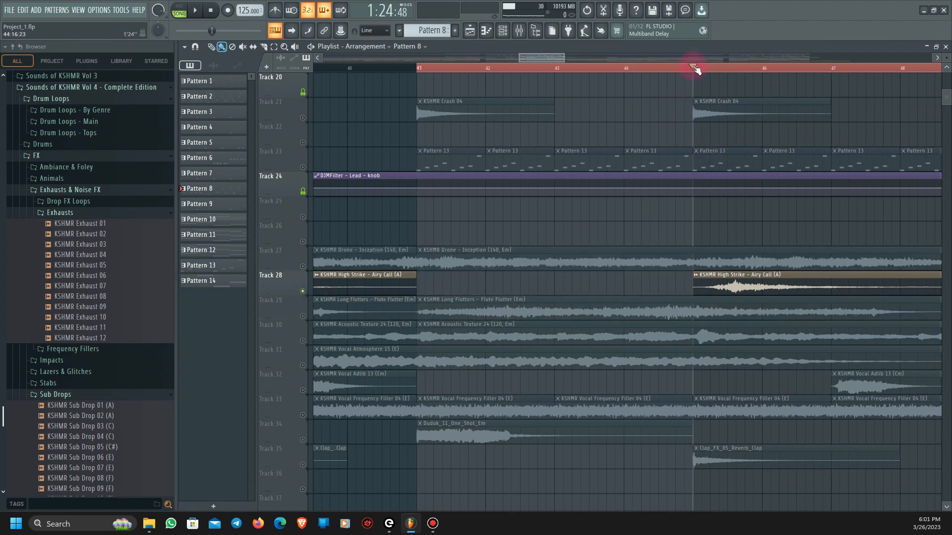
pyautogui.press('space')
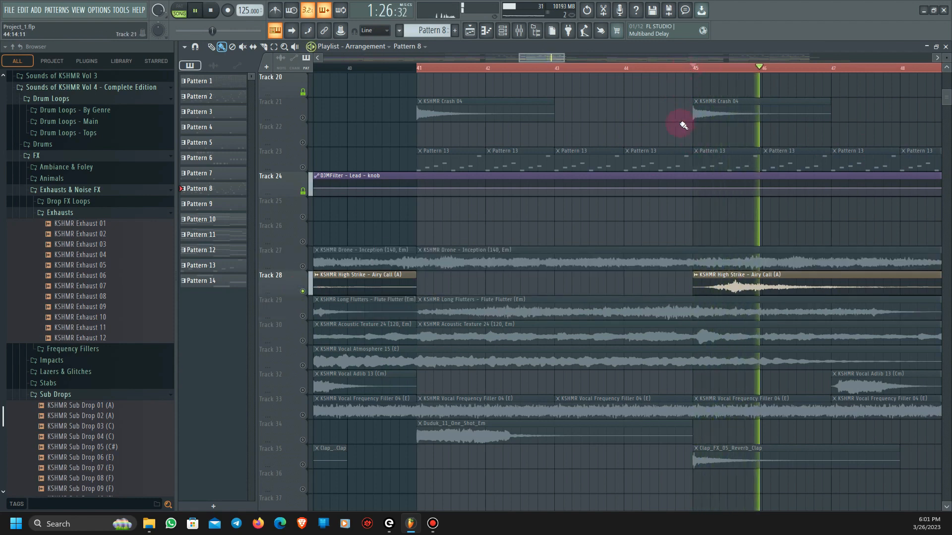
pyautogui.press('space')
# - Solo Track 30 and play the KSHMR Acoustic Texture 24 clip twice from around bar 41
pyautogui.scroll(-3, 335, 340)
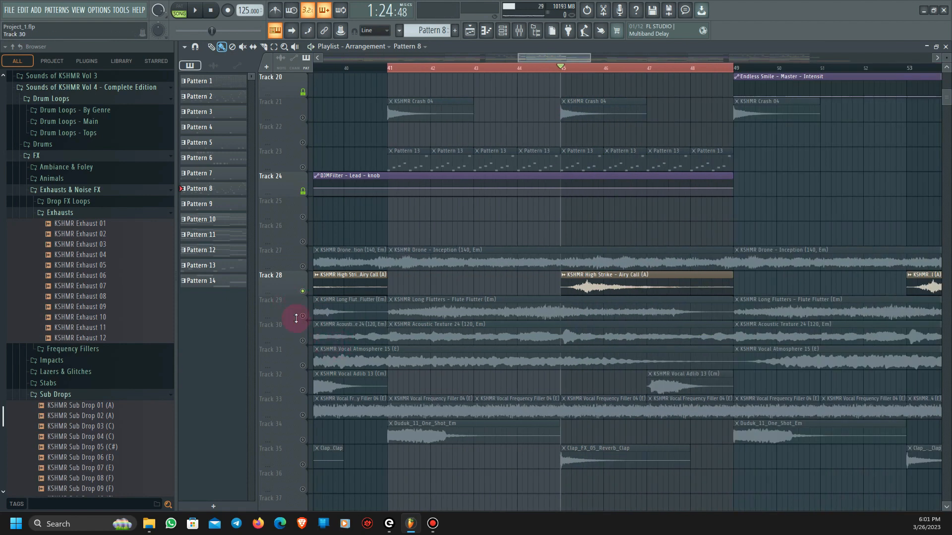
pyautogui.click(302, 267)
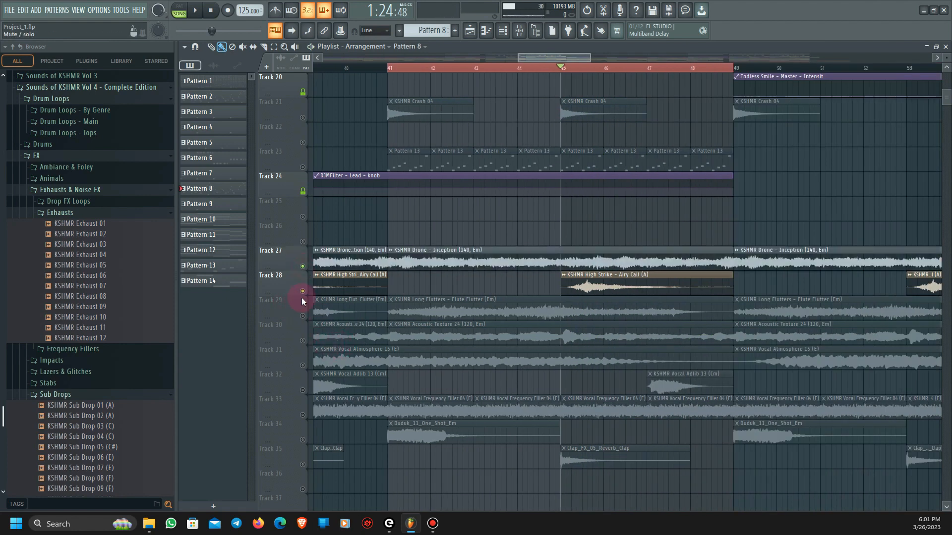
pyautogui.rightClick(303, 341)
pyautogui.click(386, 69)
pyautogui.press('space')
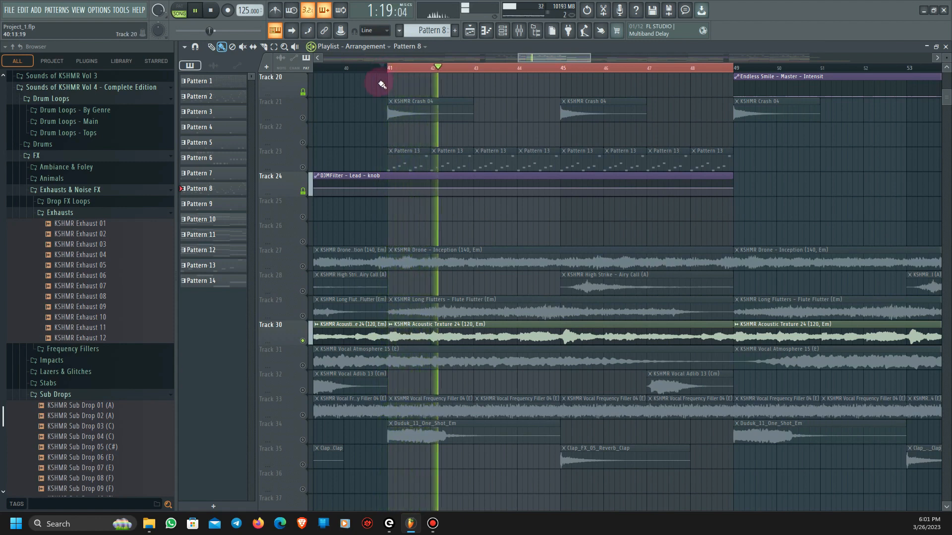
pyautogui.press('space')
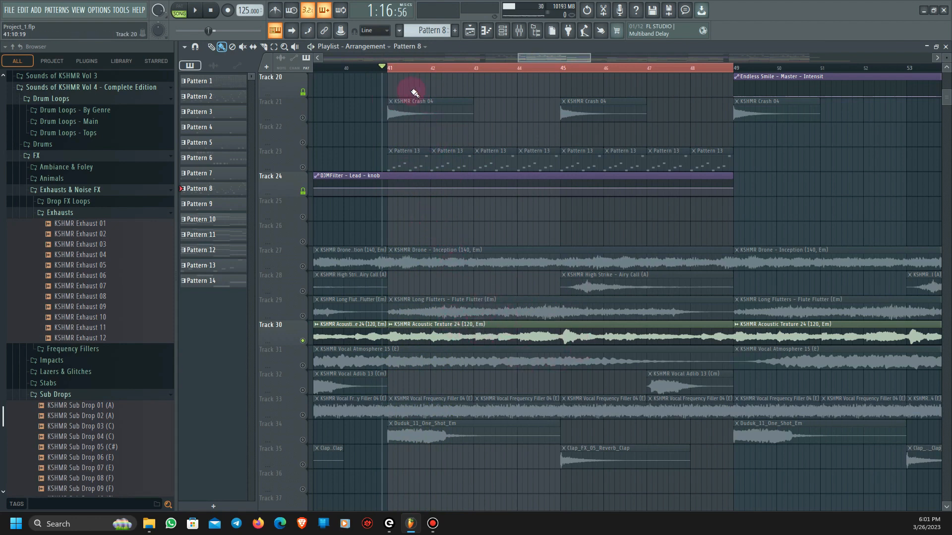
pyautogui.click(390, 71)
pyautogui.press('space')
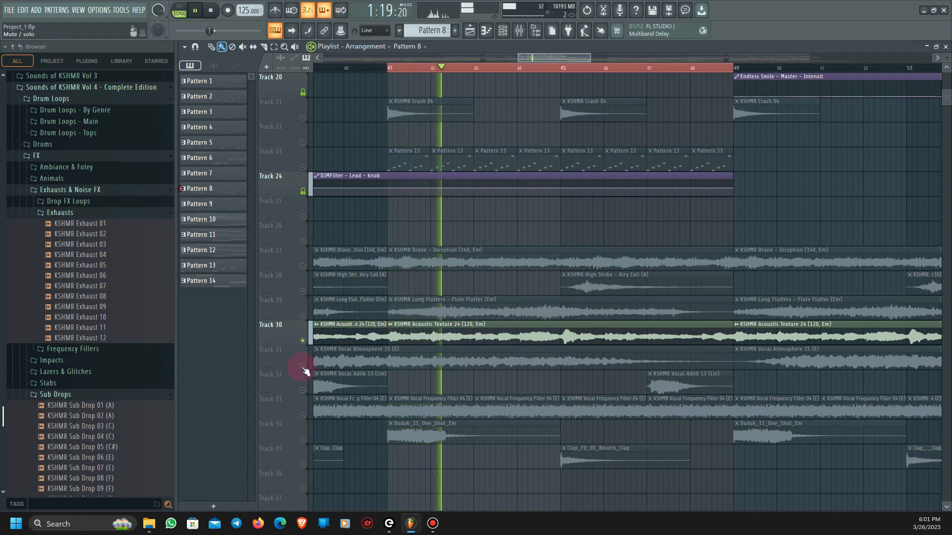
pyautogui.press('space')
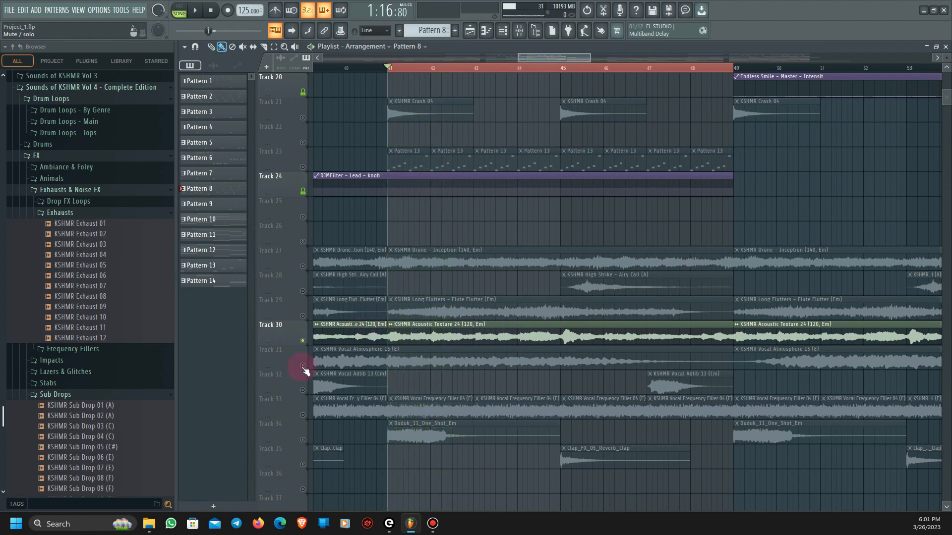
# - Solo Track 31 and play the KSHMR Vocal Atmosphere 15 clip from its start and from around bar 37
pyautogui.rightClick(303, 366)
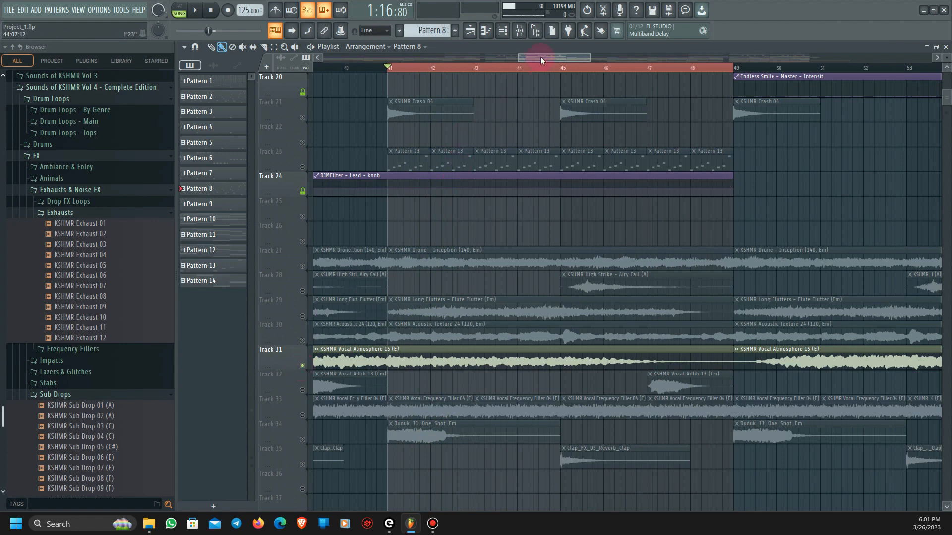
pyautogui.moveTo(541, 60); pyautogui.dragTo(521, 63)
pyautogui.click(379, 68)
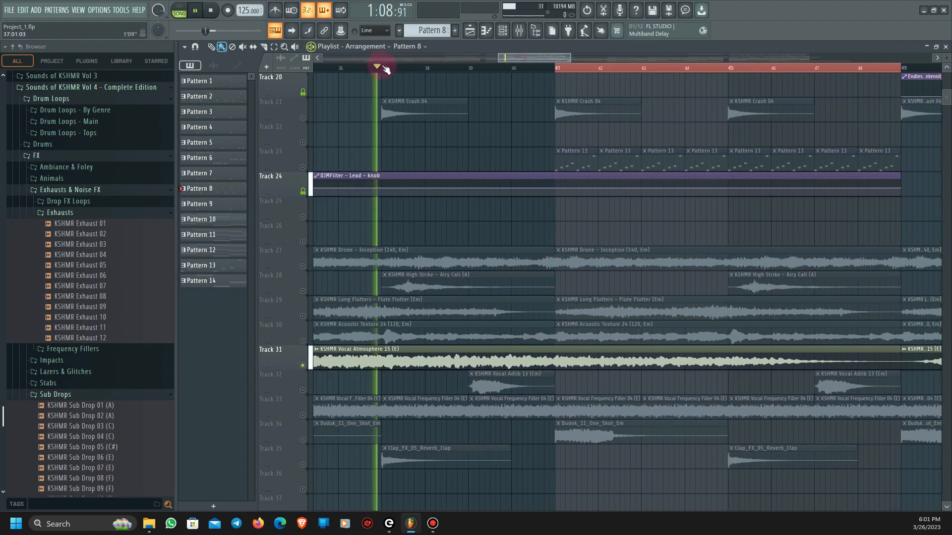
pyautogui.scroll(-3, 381, 341)
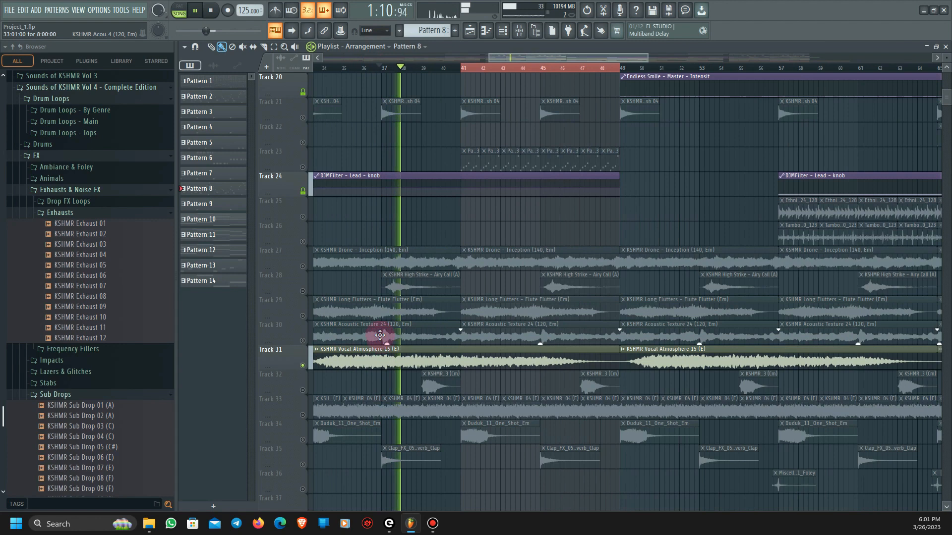
pyautogui.click(320, 68)
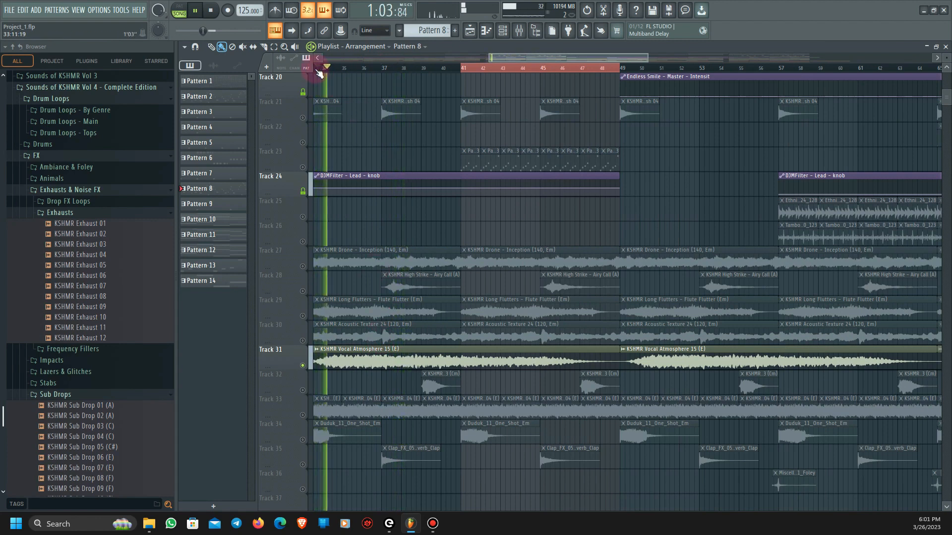
pyautogui.click(381, 69)
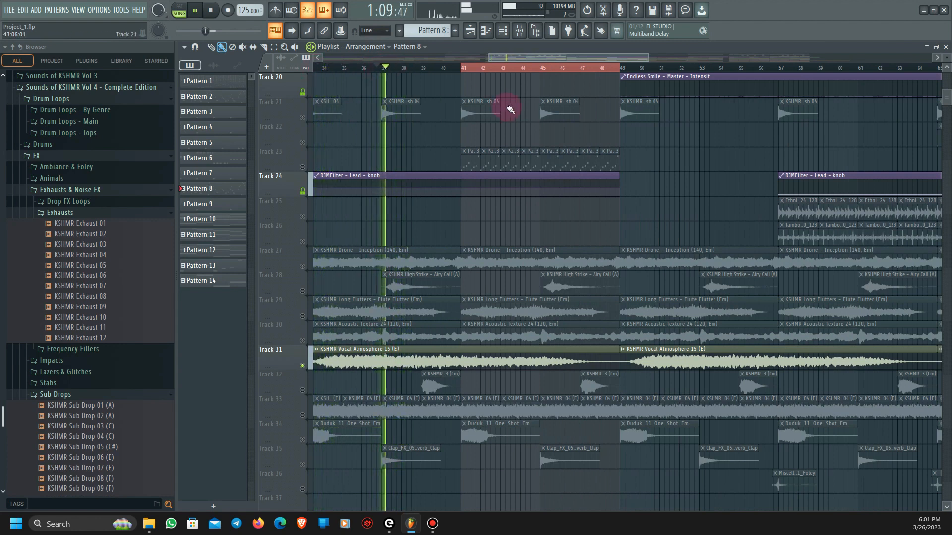
pyautogui.press('space')
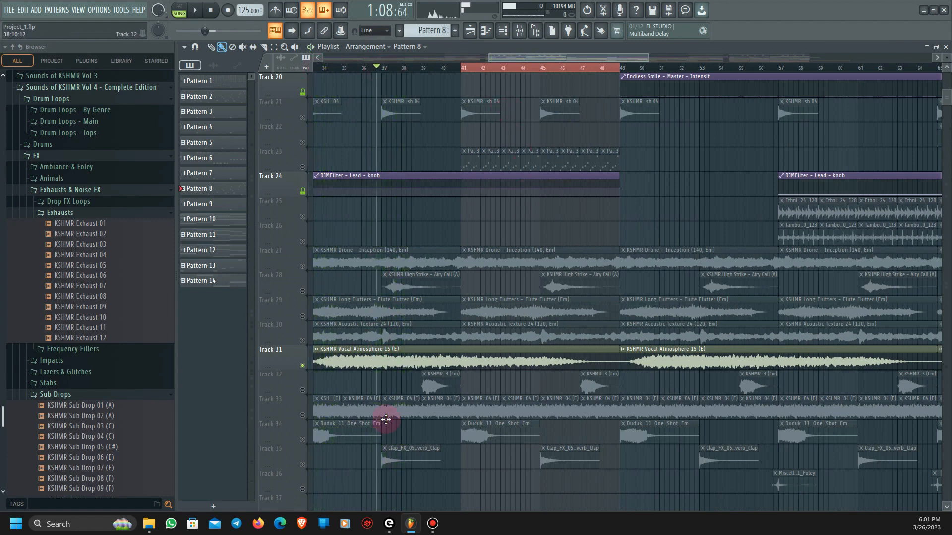
# - Solo Track 32, play the KSHMR Vocal Adlib 13 clip from bar 47, and select that clip
pyautogui.click(304, 392)
pyautogui.scroll(2, 601, 410)
pyautogui.click(573, 71)
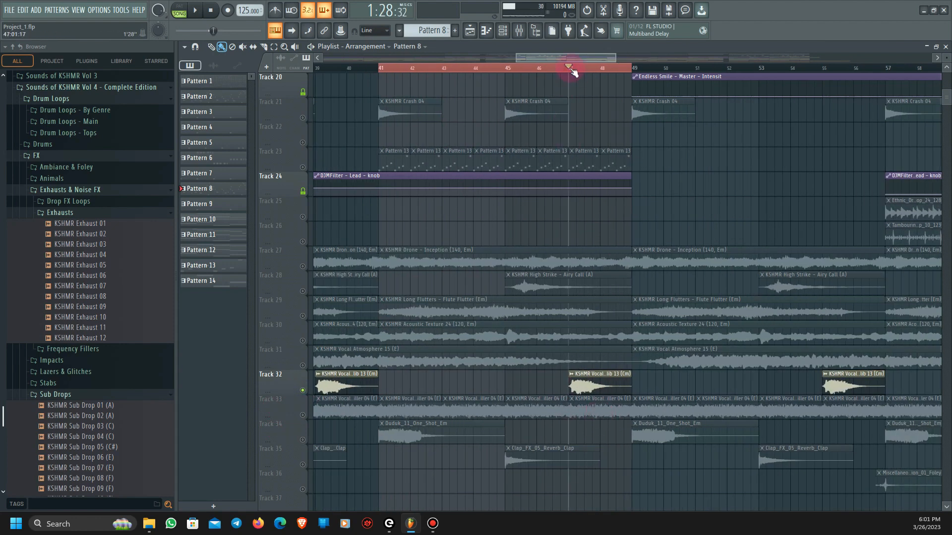
pyautogui.press('space')
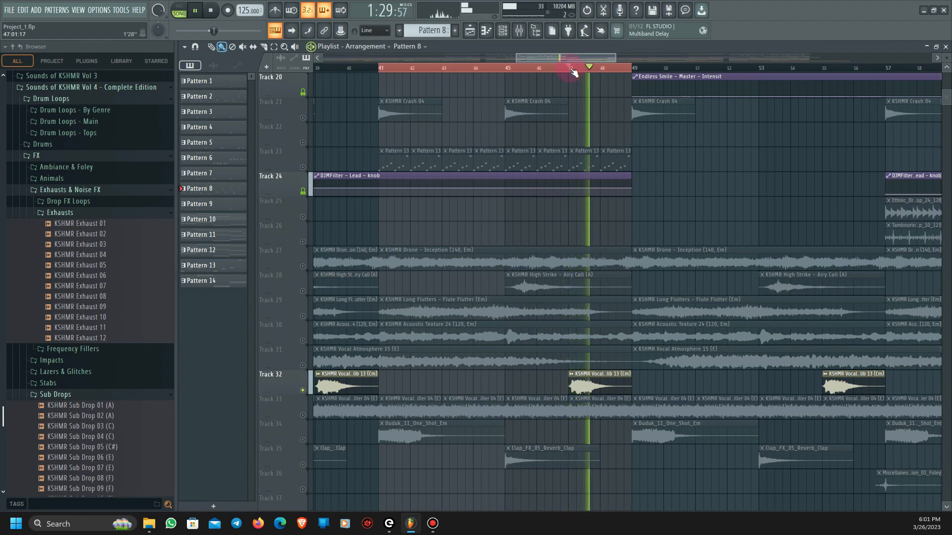
pyautogui.press('space')
pyautogui.click(598, 387)
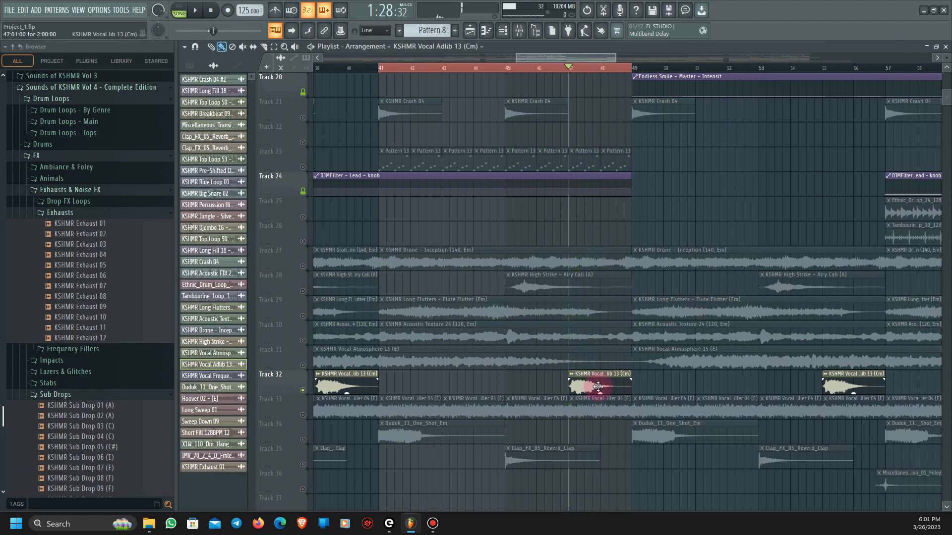
# - Solo Track 33 and play the KSHMR Vocal Frequency Filler 04 clips from bar 41
pyautogui.click(303, 417)
pyautogui.click(379, 68)
pyautogui.press('space')
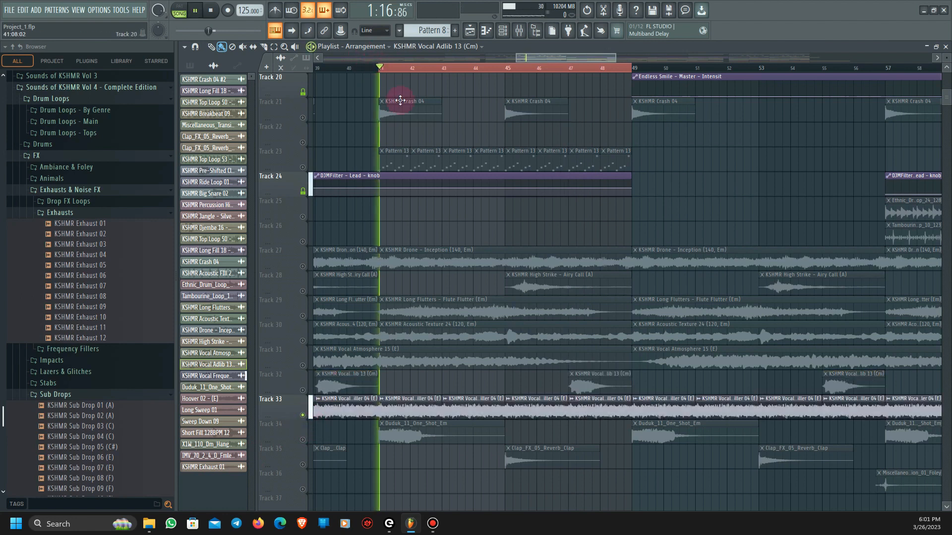
pyautogui.press('space')
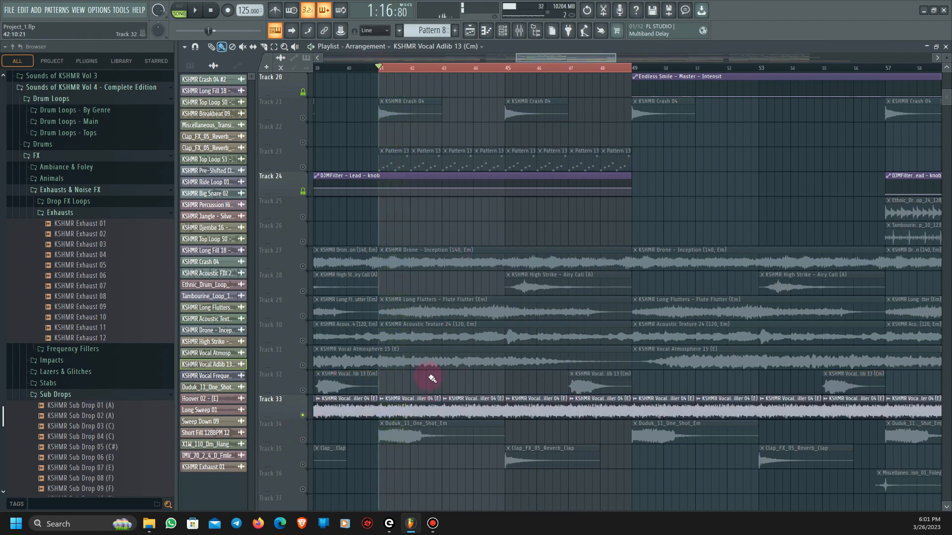
# - Solo Track 34 and play the Duduk_11_One_Shot_Em clip from bar 41
pyautogui.scroll(3, 422, 381)
pyautogui.scroll(-3, 418, 395)
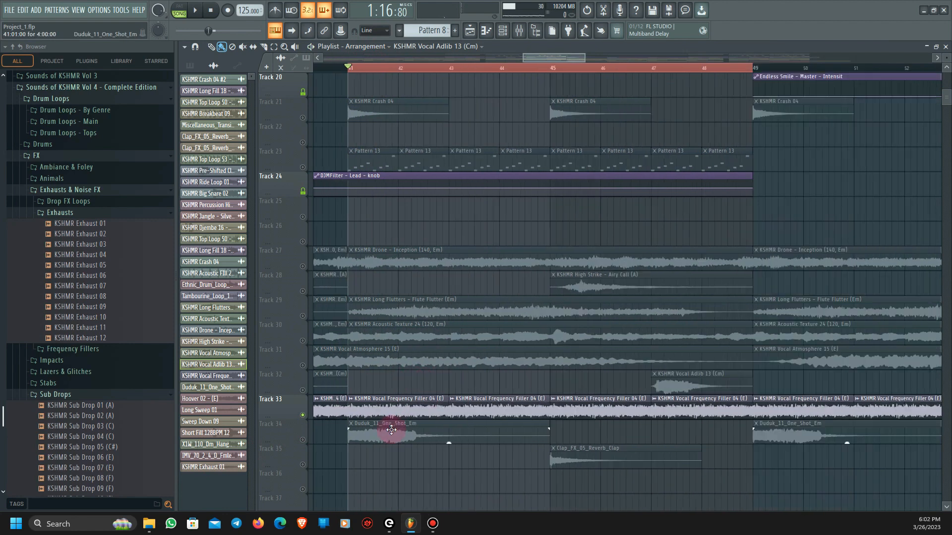
pyautogui.rightClick(303, 441)
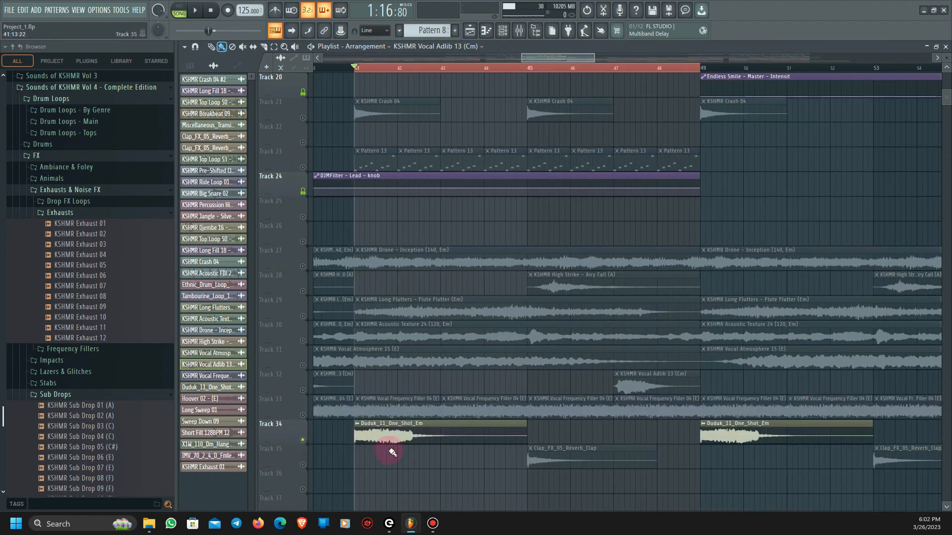
pyautogui.press('space')
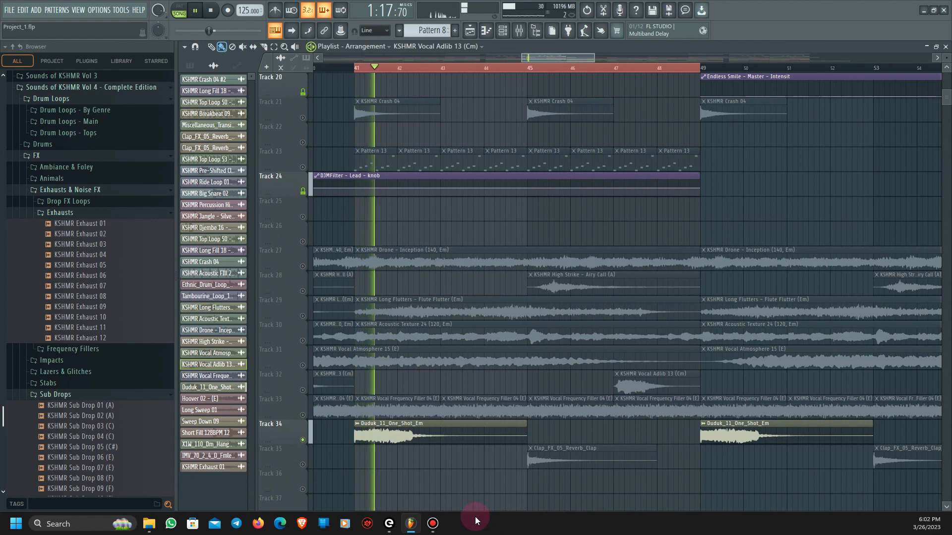
pyautogui.press('space')
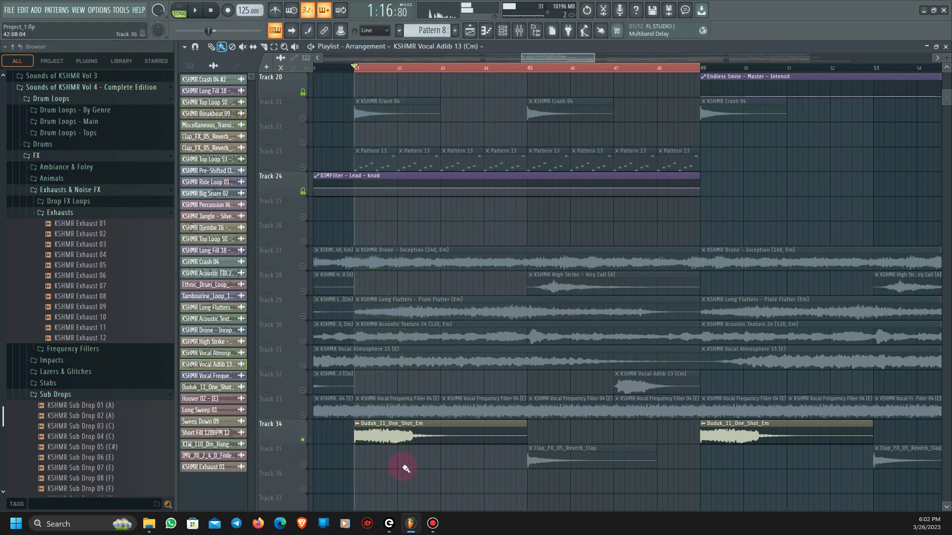
# - Solo Track 35 and play the Clap_FX_05_Reverb_Clap clip from bar 45
pyautogui.click(303, 465)
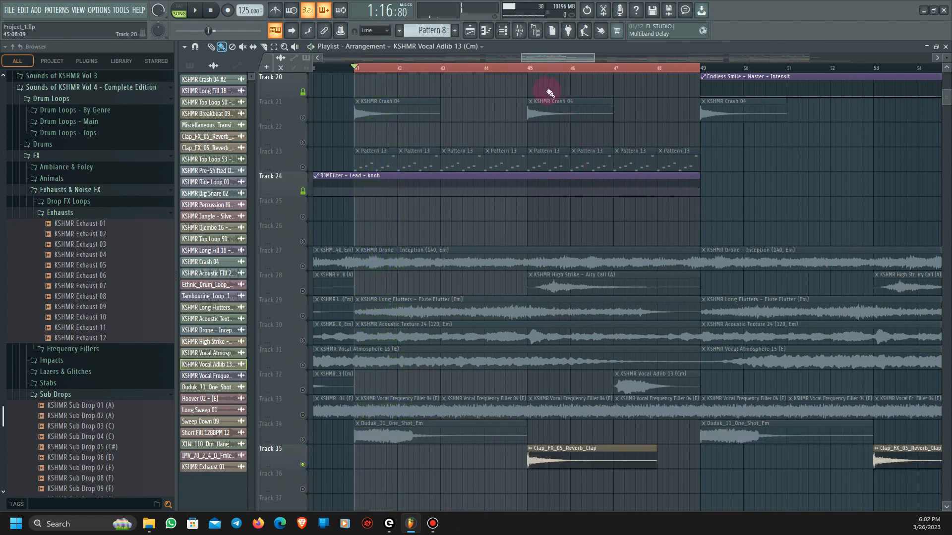
pyautogui.click(529, 70)
pyautogui.press('space')
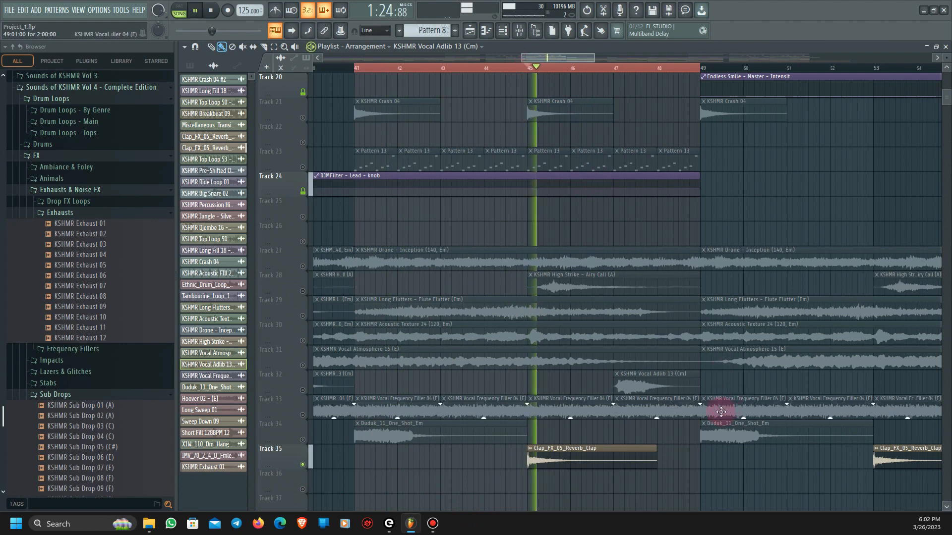
pyautogui.press('space')
# - Unmute Tracks 27 through 34 so they sound together with Track 35
pyautogui.click(303, 440)
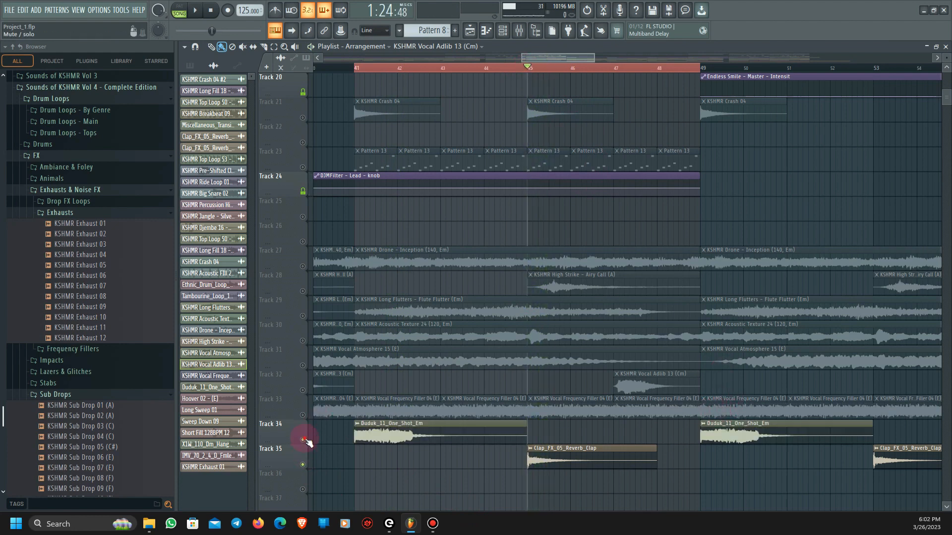
pyautogui.click(302, 416)
pyautogui.click(302, 390)
pyautogui.click(302, 365)
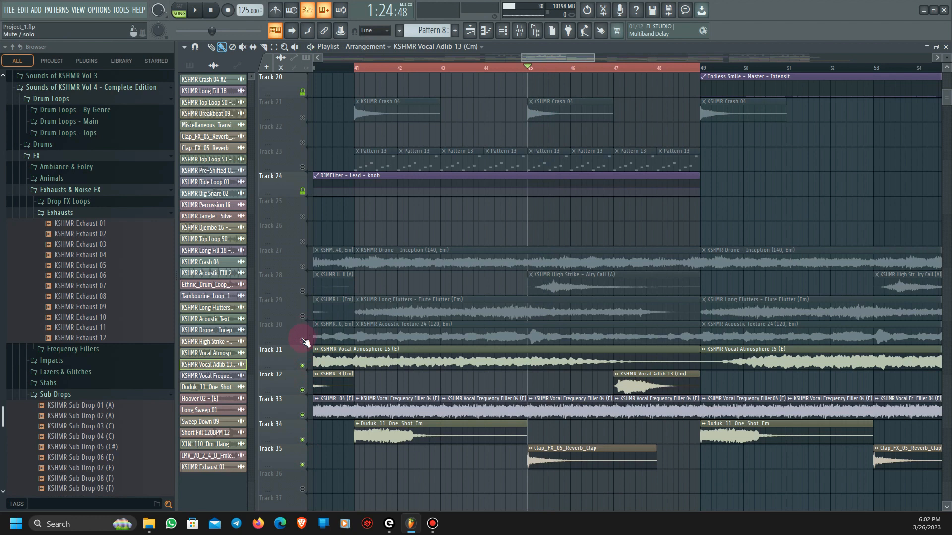
pyautogui.click(302, 341)
pyautogui.click(302, 316)
pyautogui.click(303, 291)
pyautogui.click(302, 267)
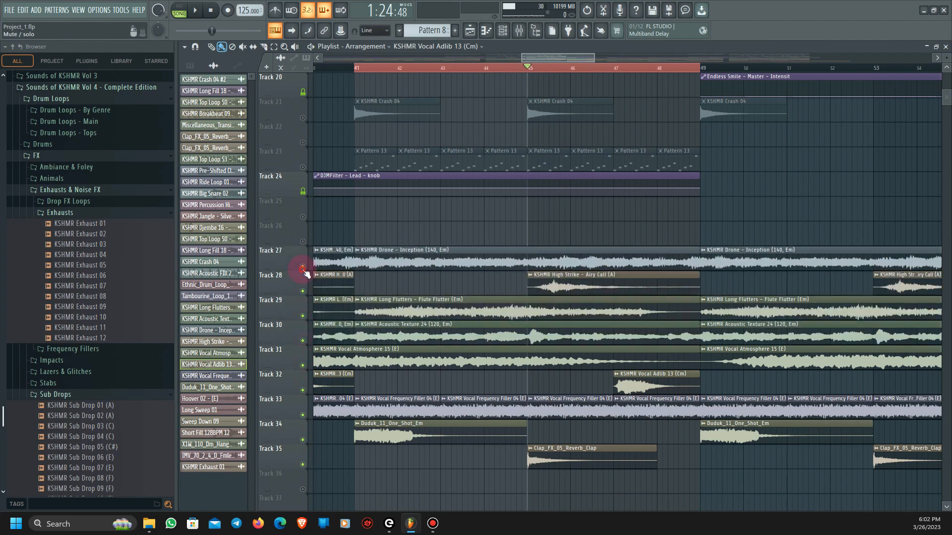
# - Play the combined atmosphere, vocal and effect clips on Tracks 27 to 35 from bar 41
pyautogui.click(359, 72)
pyautogui.scroll(-3, 542, 382)
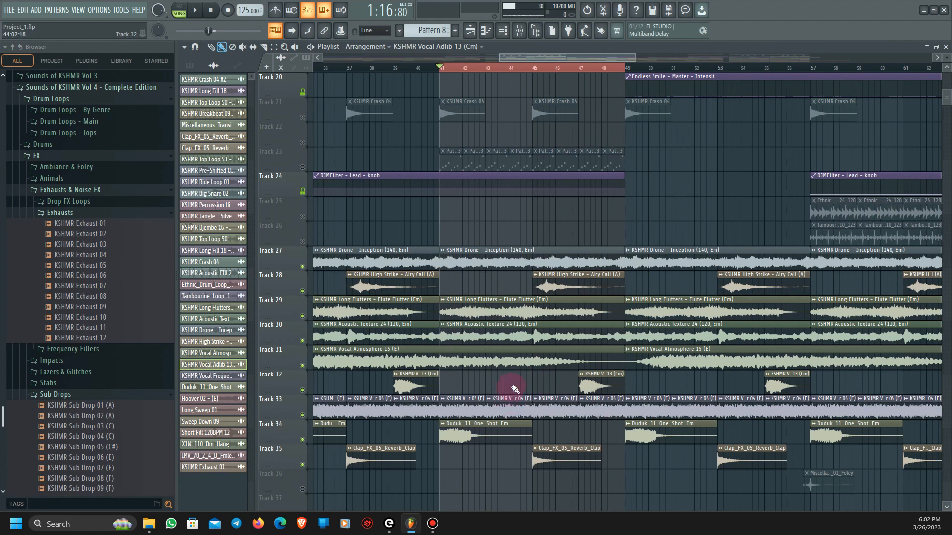
pyautogui.scroll(-3, 514, 389)
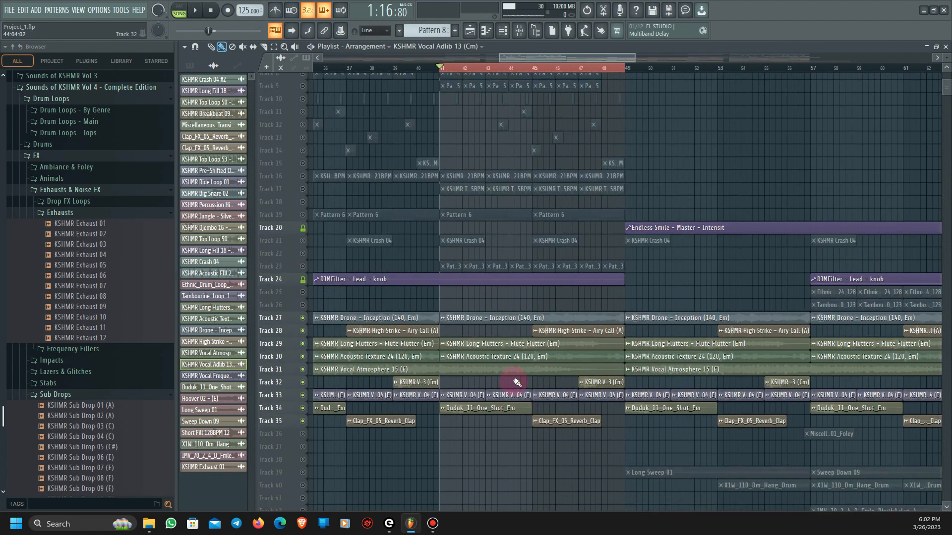
pyautogui.scroll(2, 516, 382)
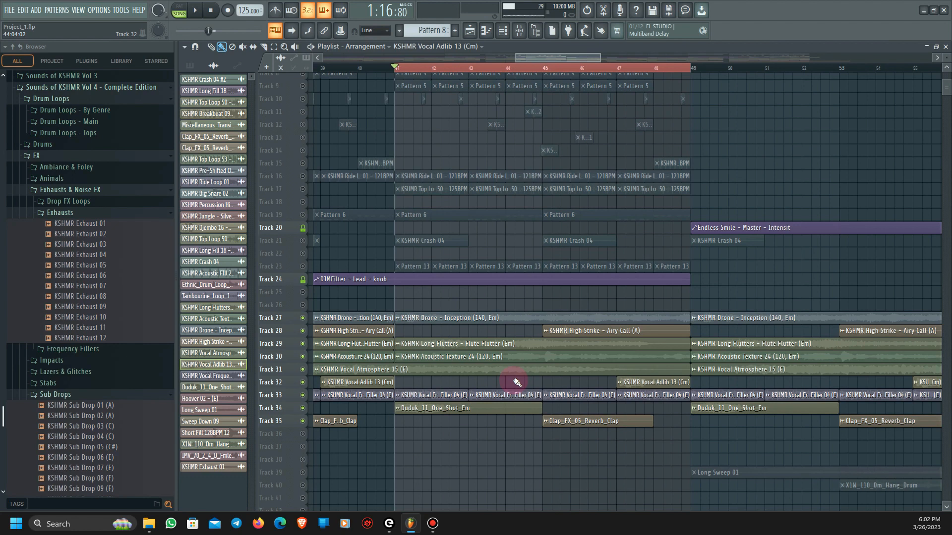
pyautogui.press('space')
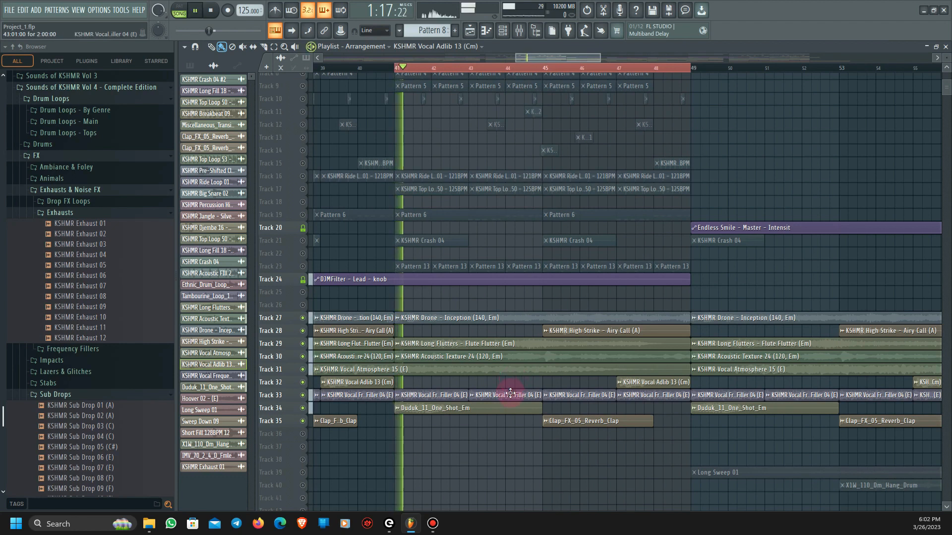
pyautogui.scroll(1, 533, 454)
pyautogui.scroll(1, 530, 456)
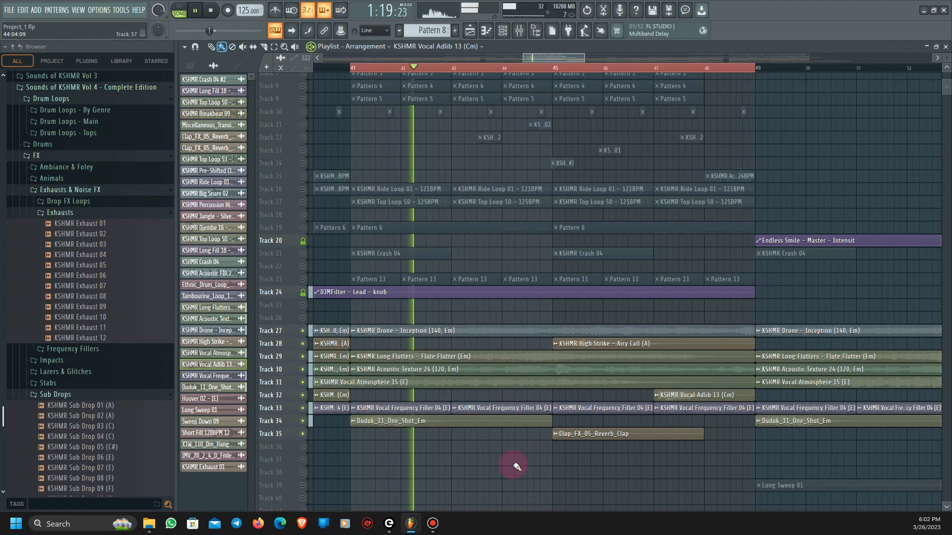
pyautogui.scroll(-1, 516, 466)
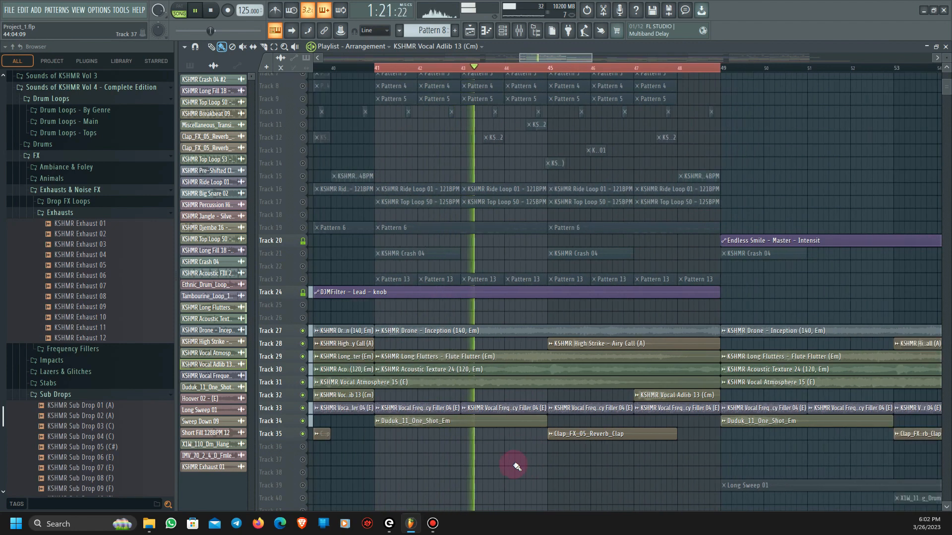
pyautogui.scroll(3, 517, 466)
pyautogui.scroll(-1, 517, 467)
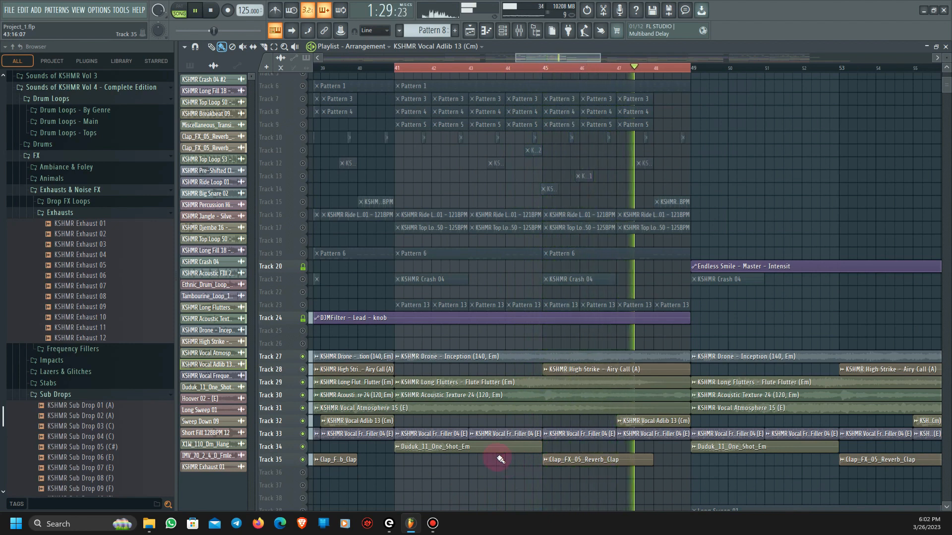
pyautogui.press('space')
# - Unmute Track 3 and play its Pattern 10 clips together with Tracks 27 to 35 from bar 41
pyautogui.scroll(4, 408, 338)
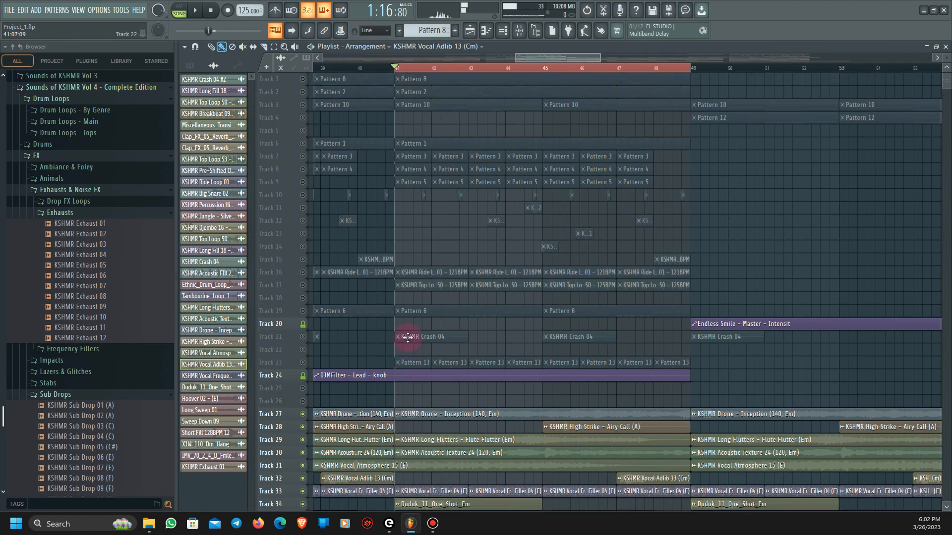
pyautogui.click(303, 104)
pyautogui.scroll(-3, 474, 355)
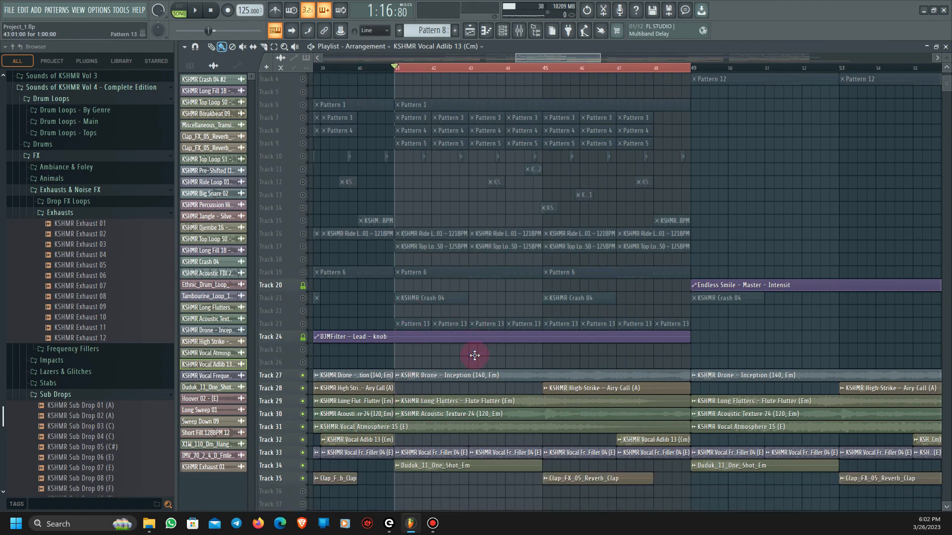
pyautogui.press('space')
pyautogui.scroll(2, 569, 419)
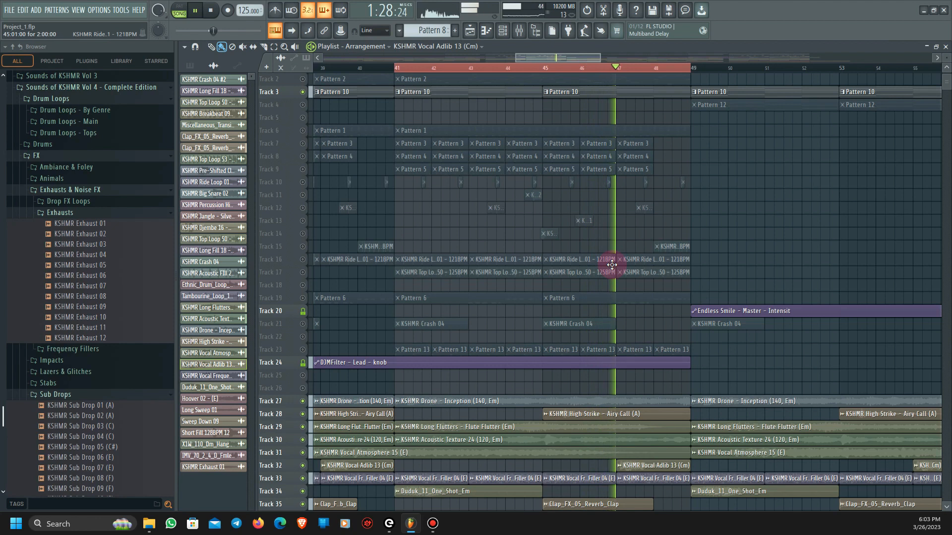
pyautogui.press('space')
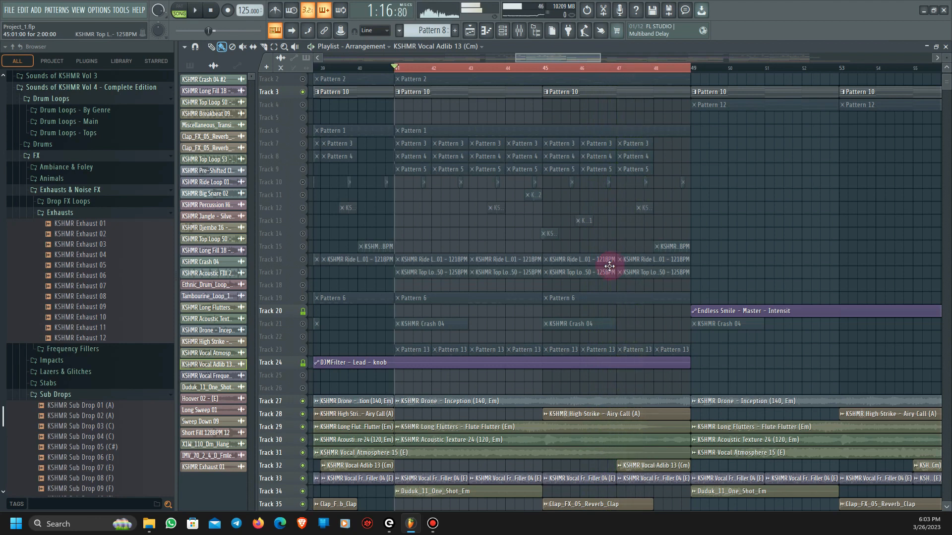
# - Solo Track 43 and play the KSHMR Exhaust 01 clip from bar 41
pyautogui.scroll(-1, 480, 357)
pyautogui.scroll(-8, 480, 357)
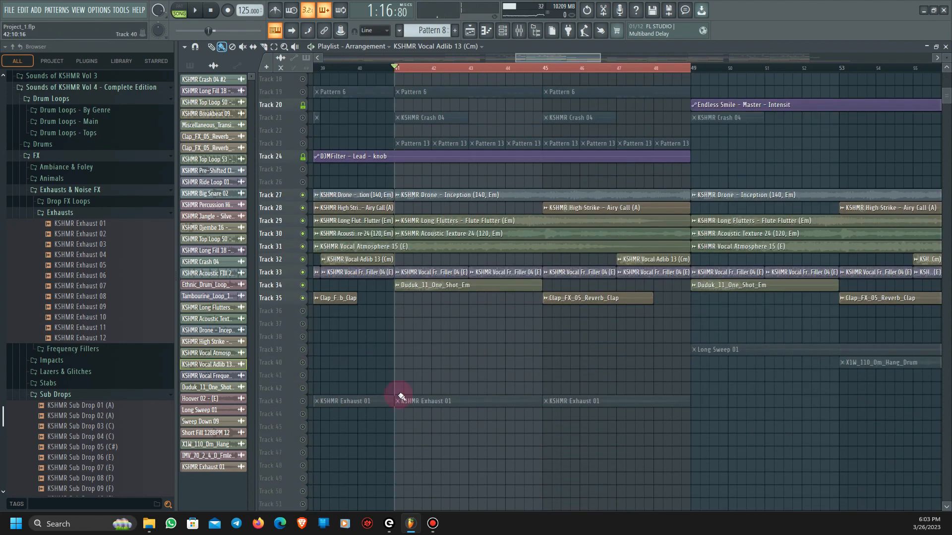
pyautogui.rightClick(302, 401)
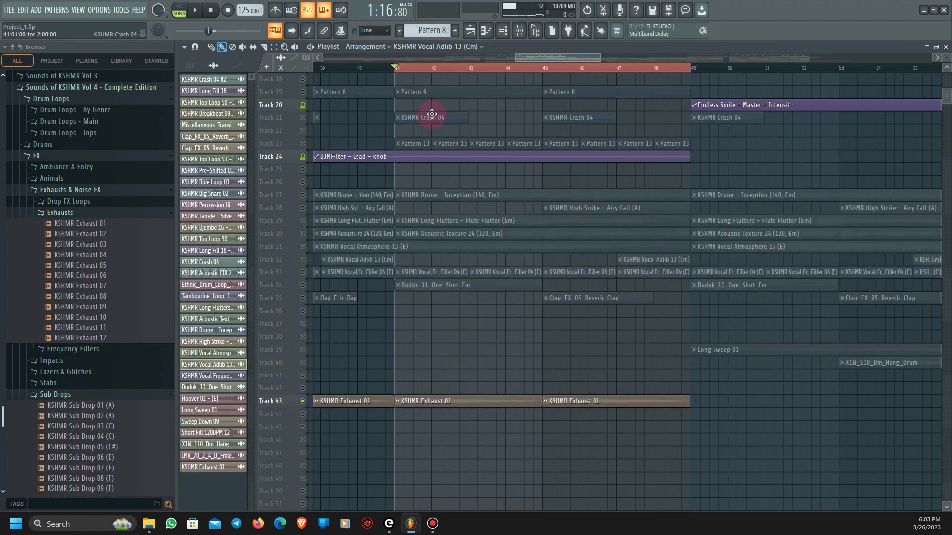
pyautogui.press('space')
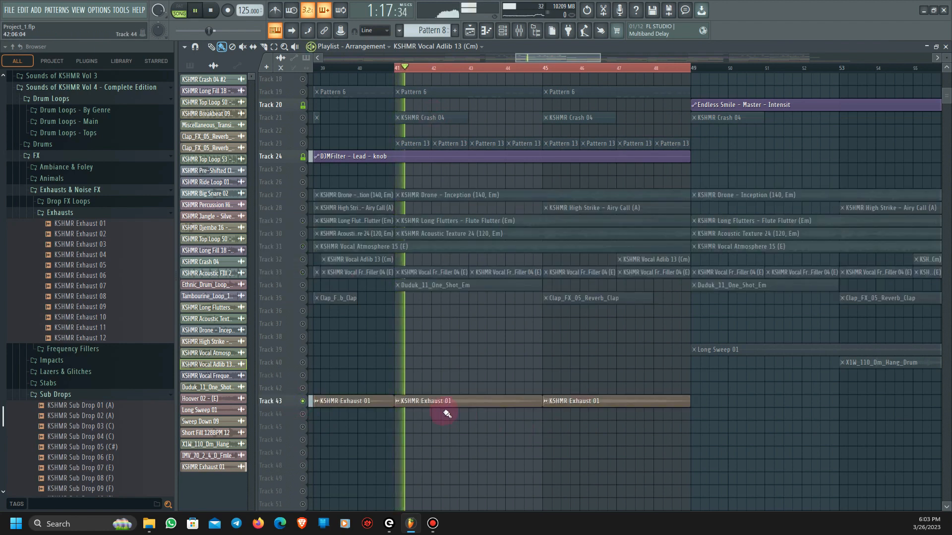
pyautogui.press('space')
pyautogui.keyDown('ctrl'); pyautogui.scroll(-2, 478, 449); pyautogui.keyUp('ctrl')
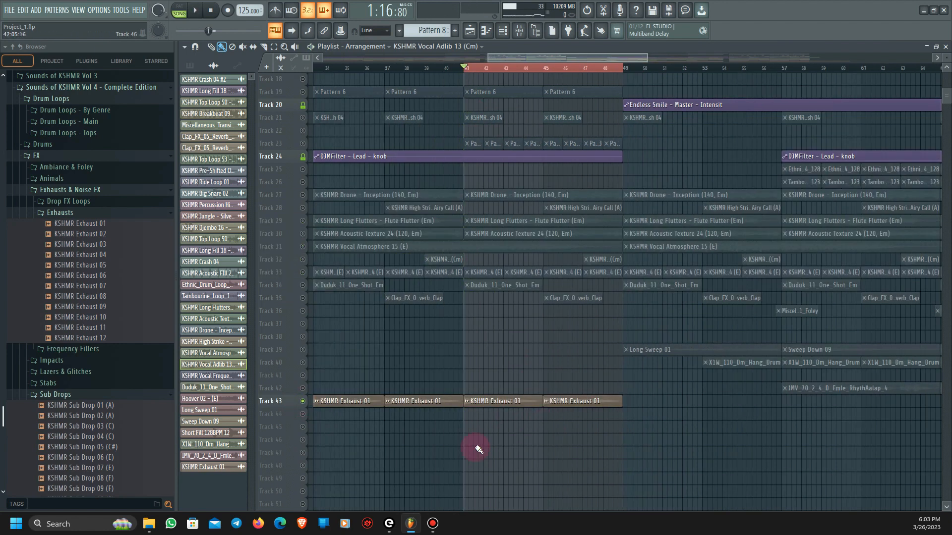
# - Unsolo Track 43 to bring back all tracks and play the full arrangement from bar 41
pyautogui.rightClick(303, 401)
pyautogui.moveTo(550, 63); pyautogui.dragTo(525, 62)
pyautogui.scroll(4, 570, 442)
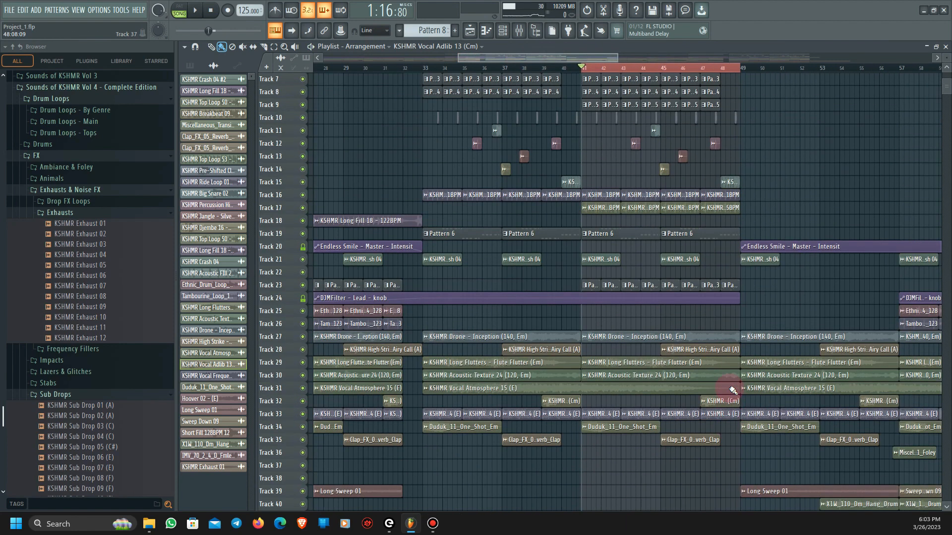
pyautogui.keyDown('ctrl'); pyautogui.scroll(1, 733, 390); pyautogui.keyUp('ctrl')
pyautogui.scroll(2, 655, 374)
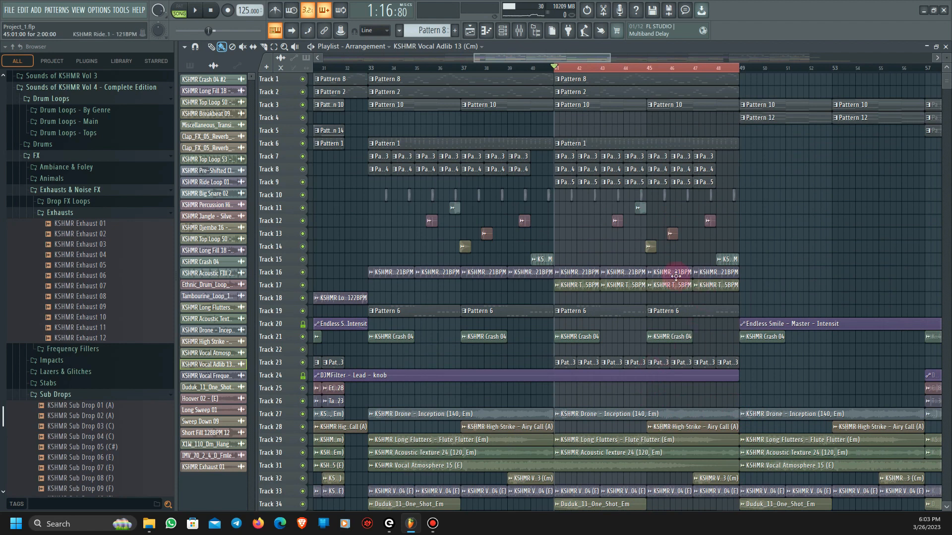
pyautogui.scroll(-2, 646, 381)
pyautogui.press('space')
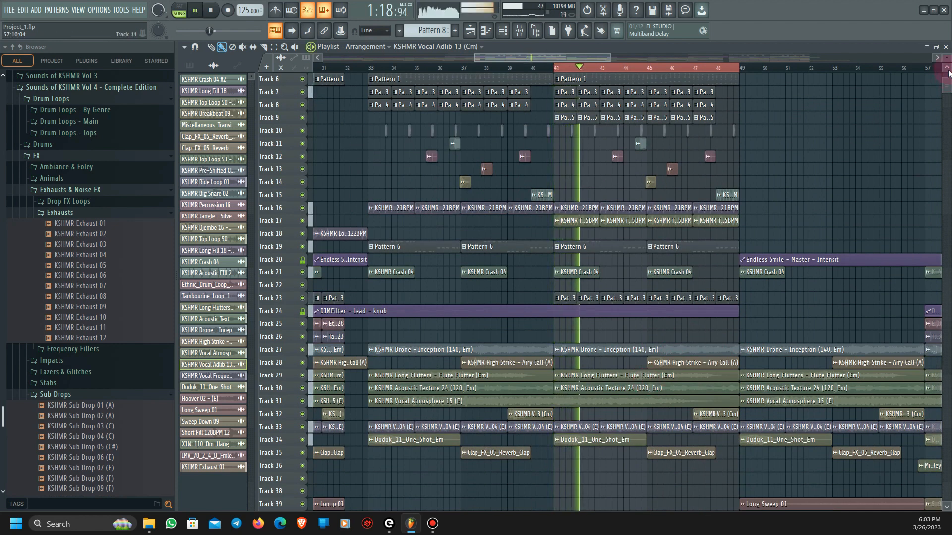
pyautogui.moveTo(947, 58); pyautogui.dragTo(946, 75)
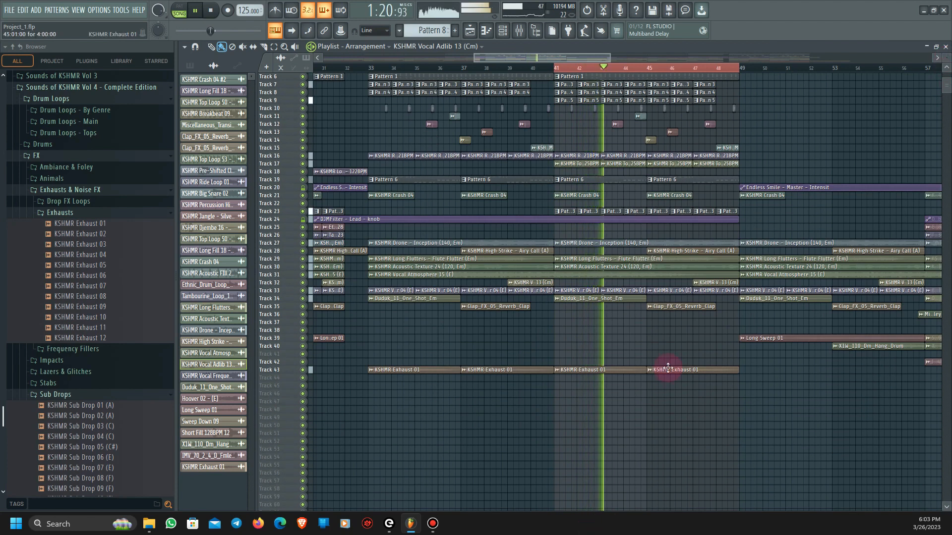
pyautogui.scroll(2, 667, 377)
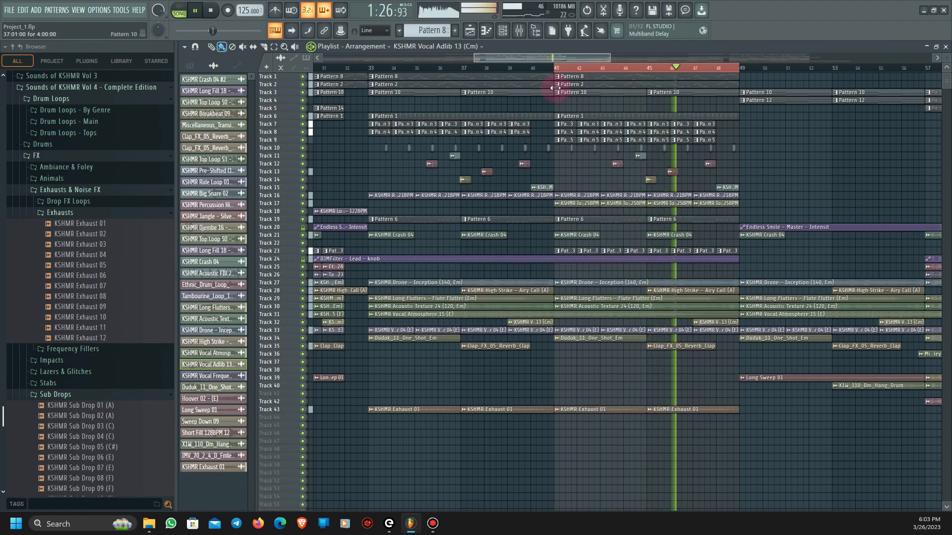
pyautogui.press('space')
# - Move the playhead to bar 33 and clear the time selection over bars 41 to 49
pyautogui.moveTo(557, 58); pyautogui.dragTo(534, 61)
pyautogui.click(476, 67)
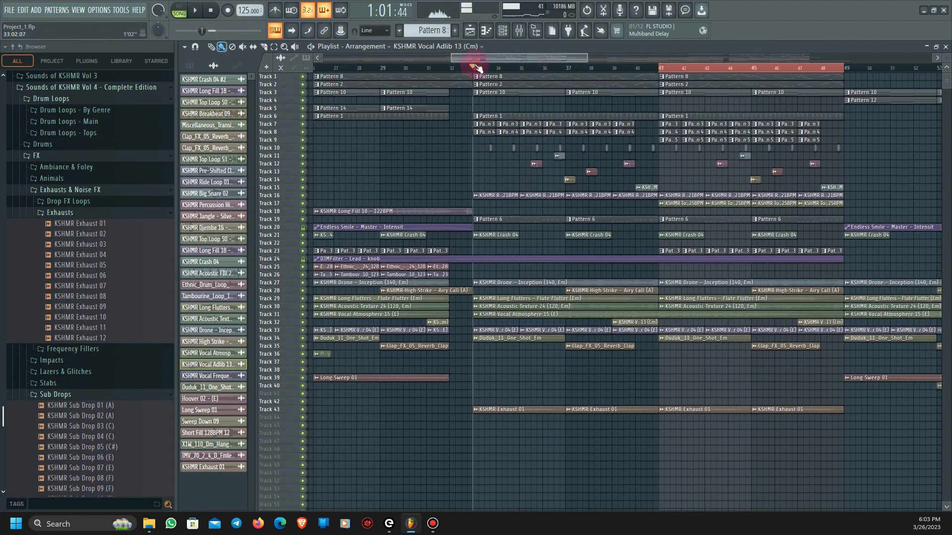
pyautogui.click(477, 67)
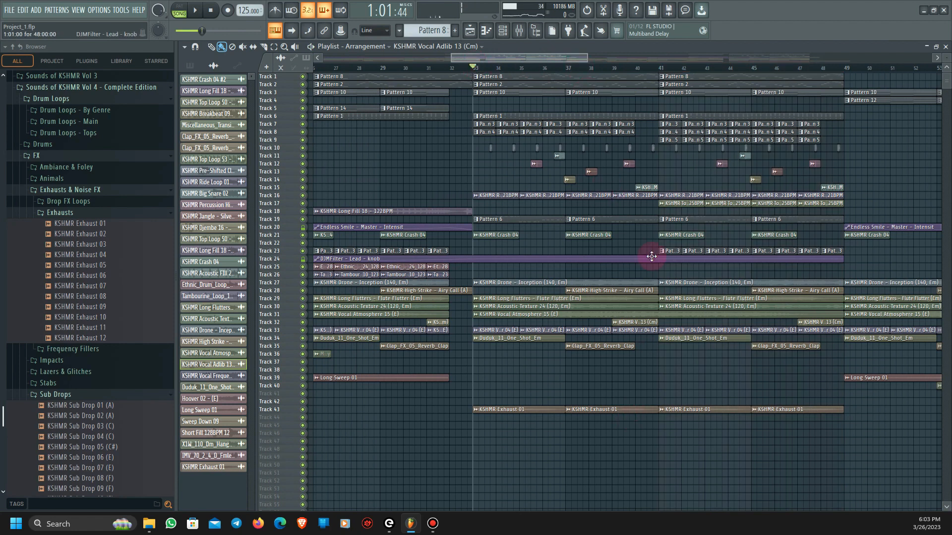
# - Play the full arrangement from bar 33, skipping ahead towards bar 40
pyautogui.scroll(3, 644, 259)
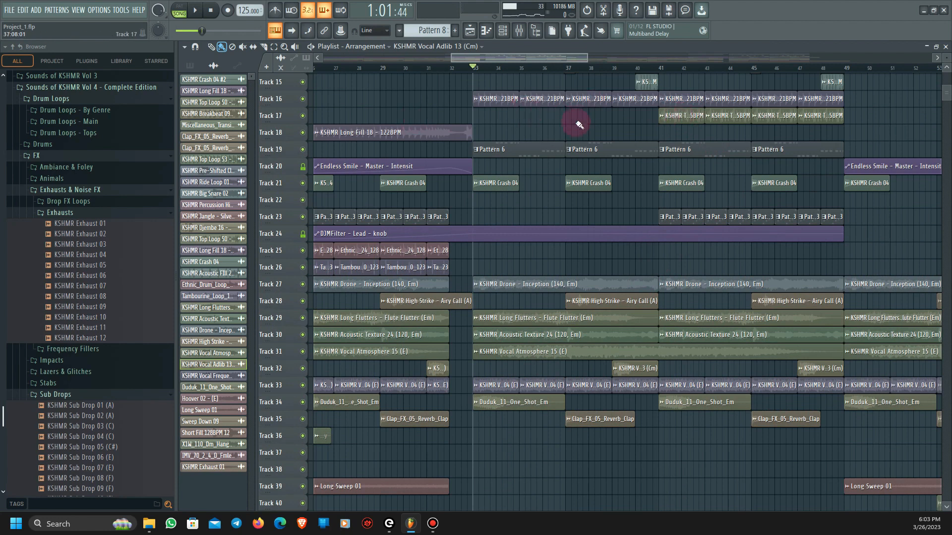
pyautogui.scroll(-2, 622, 385)
pyautogui.press('space')
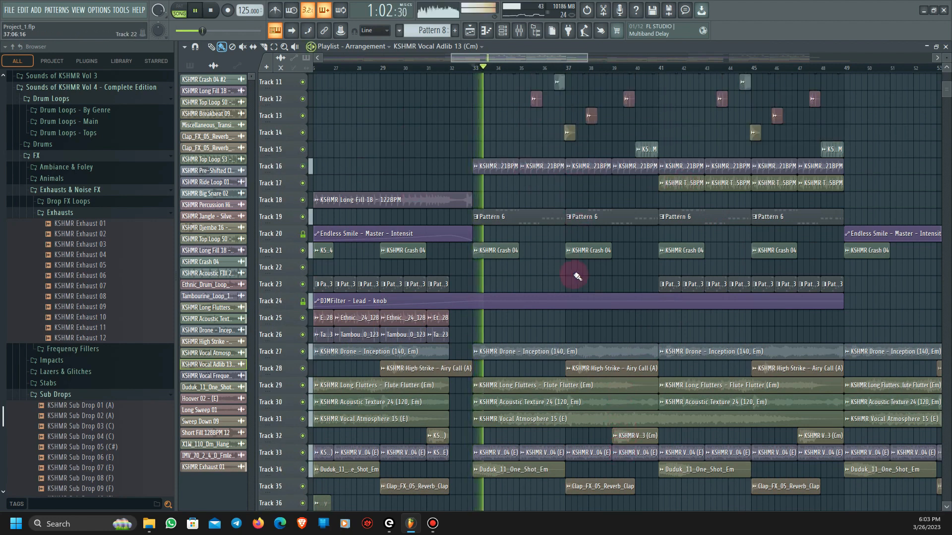
pyautogui.scroll(-1, 563, 267)
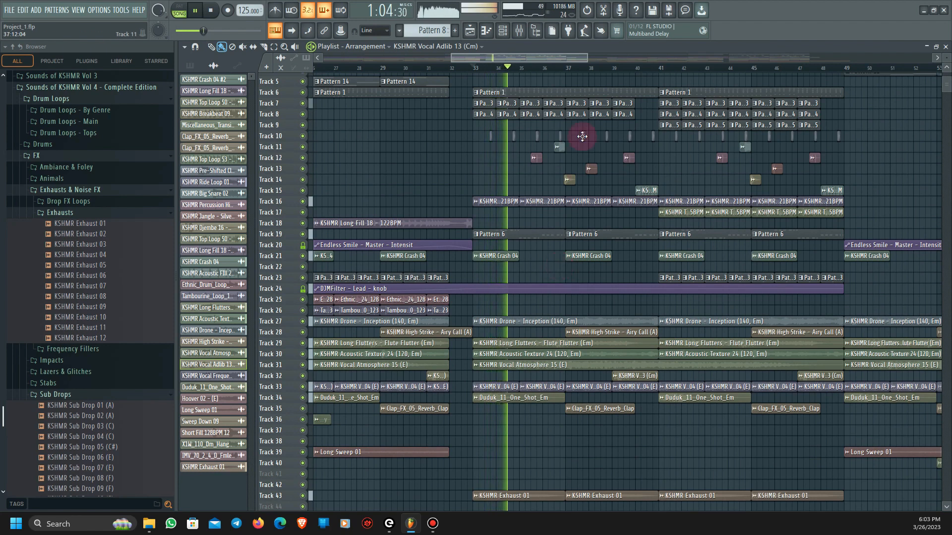
pyautogui.click(567, 68)
pyautogui.moveTo(565, 58); pyautogui.dragTo(589, 60)
pyautogui.click(516, 68)
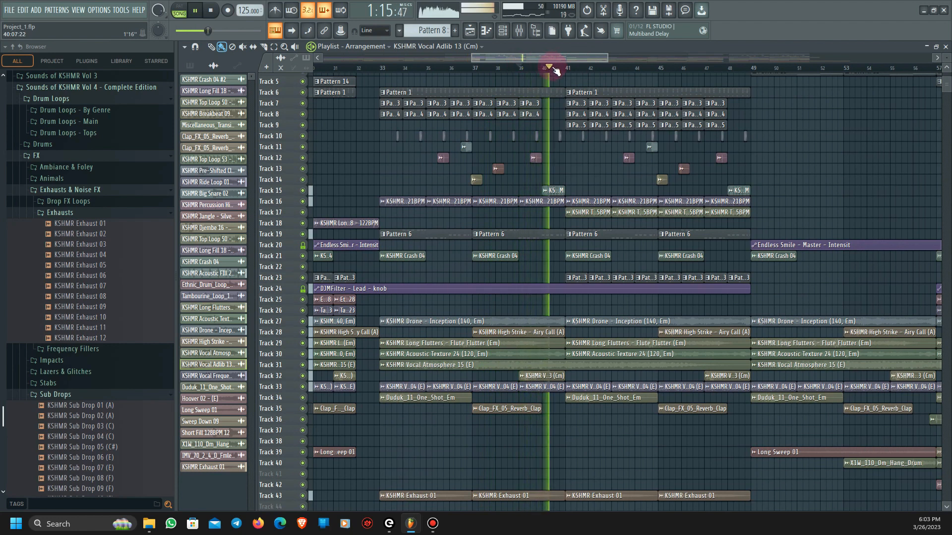
# - Play the final section of the full arrangement from bar 81
pyautogui.moveTo(533, 59); pyautogui.dragTo(729, 59)
pyautogui.press('space')
pyautogui.click(634, 191)
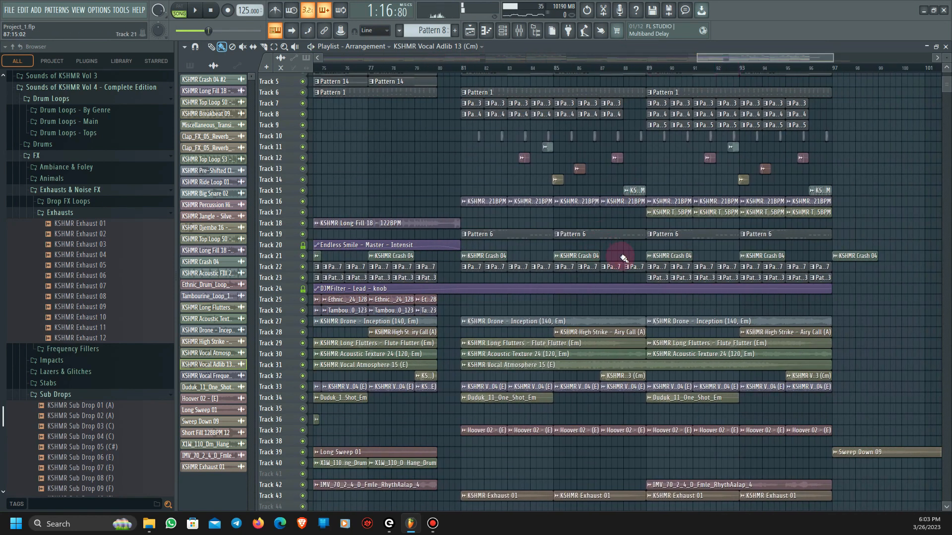
pyautogui.scroll(-2, 623, 258)
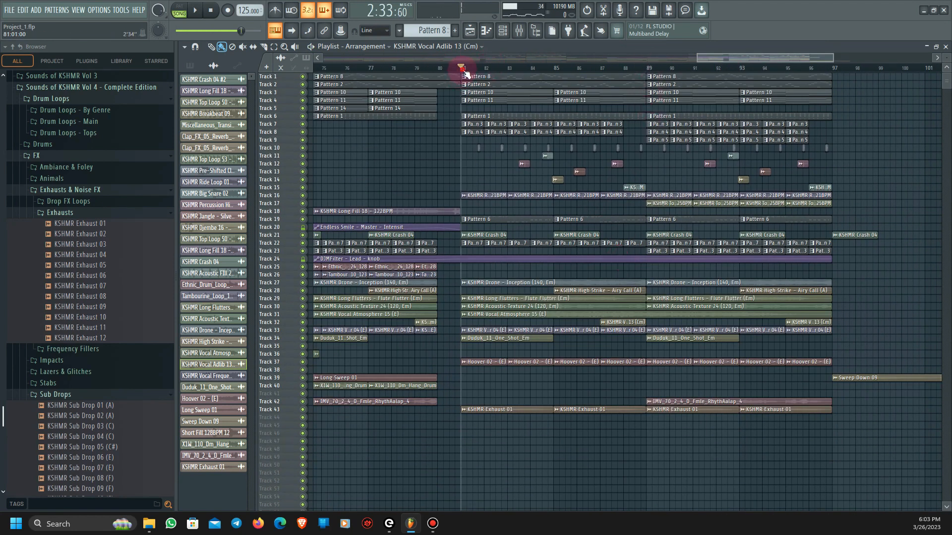
pyautogui.press('space')
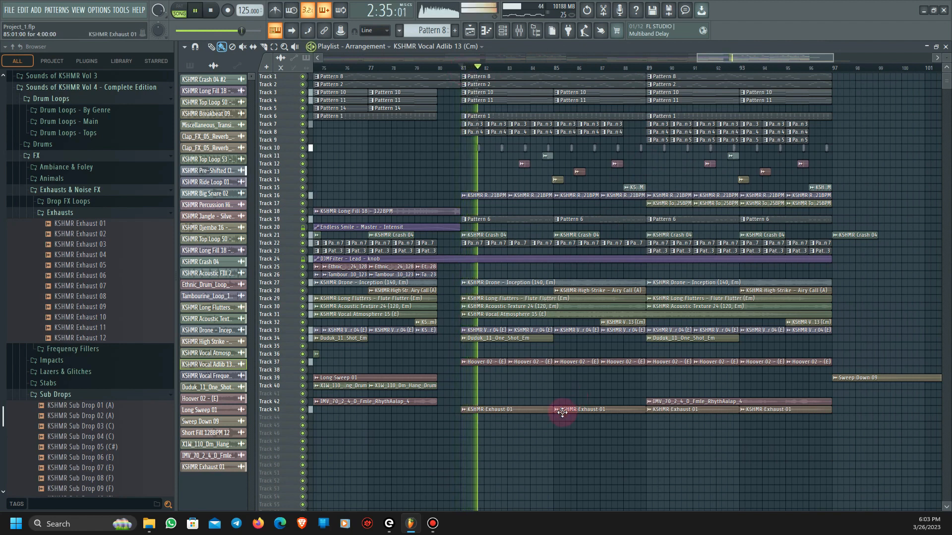
pyautogui.scroll(3, 563, 389)
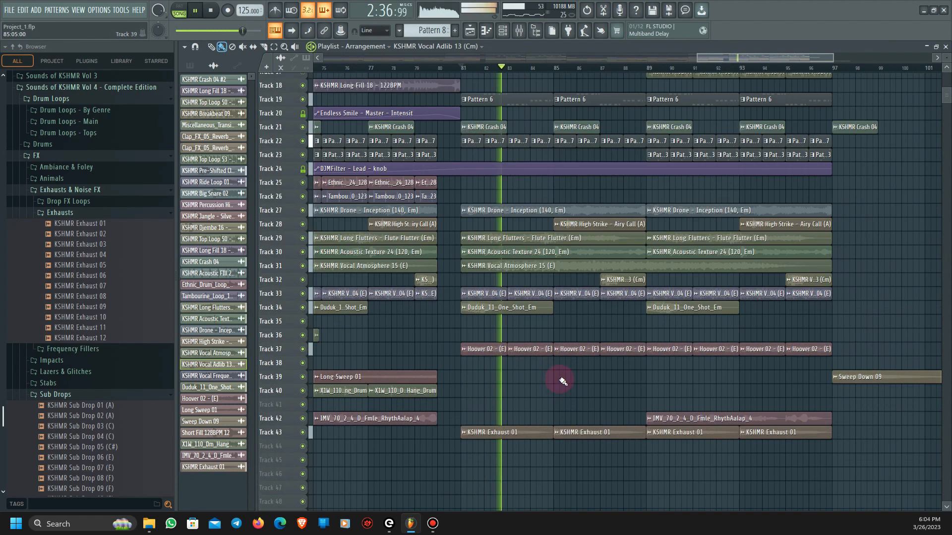
pyautogui.scroll(1, 551, 425)
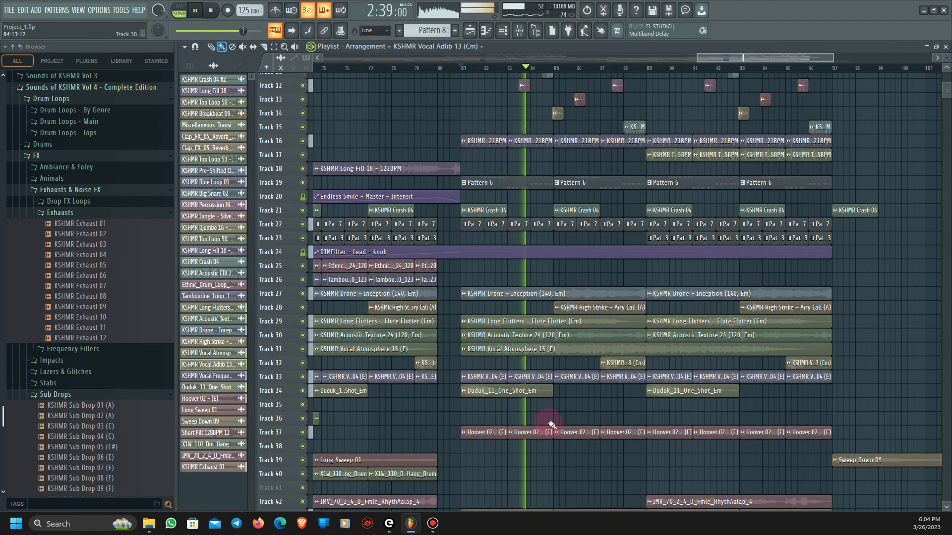
pyautogui.press('space')
# - Solo Track 22 and play its Pattern 7 clips from bar 81
pyautogui.keyDown('ctrl'); pyautogui.click(303, 225); pyautogui.keyUp('ctrl')
pyautogui.press('space')
pyautogui.press('space')
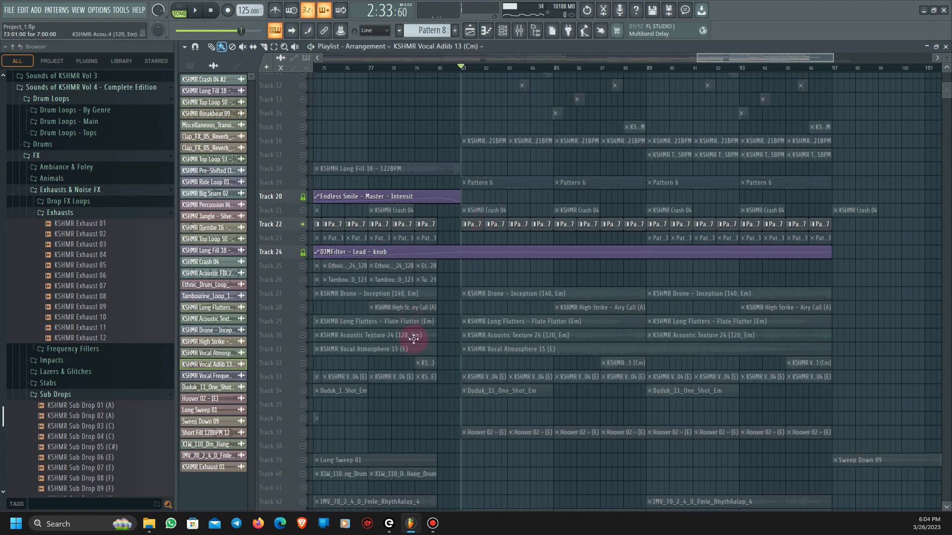
# - Solo Track 37, play its Hoover 02 clips from bar 81, and restore all tracks
pyautogui.scroll(-2, 407, 404)
pyautogui.click(304, 404)
pyautogui.press('space')
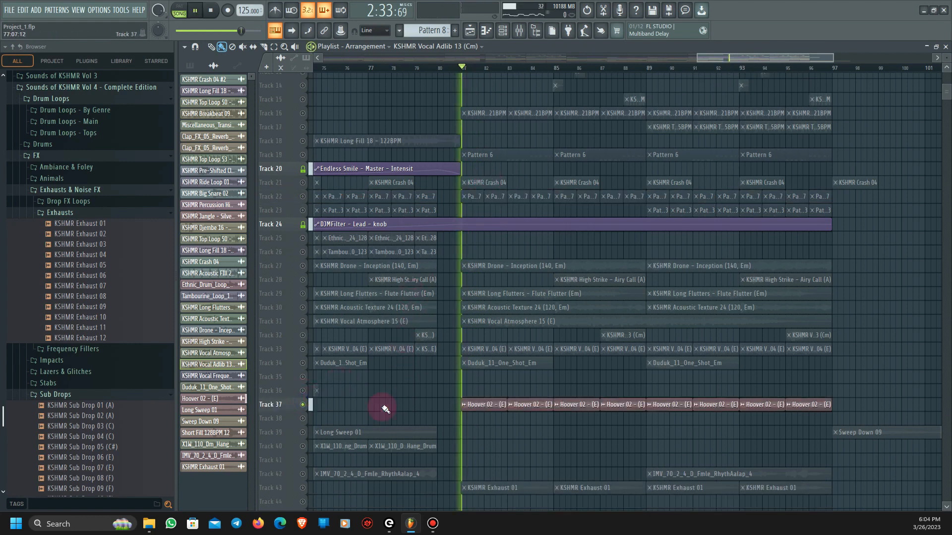
pyautogui.scroll(2, 482, 432)
pyautogui.scroll(3, 482, 432)
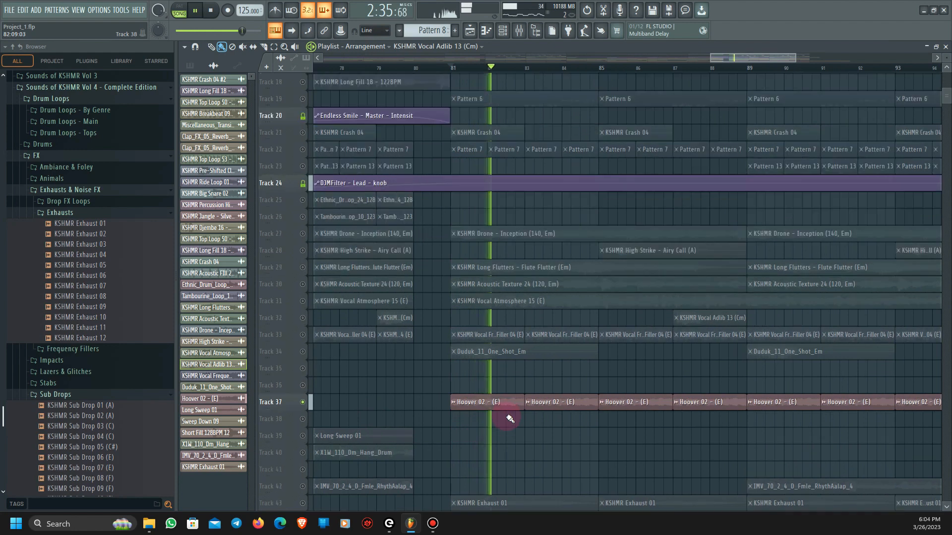
pyautogui.rightClick(303, 405)
pyautogui.press('space')
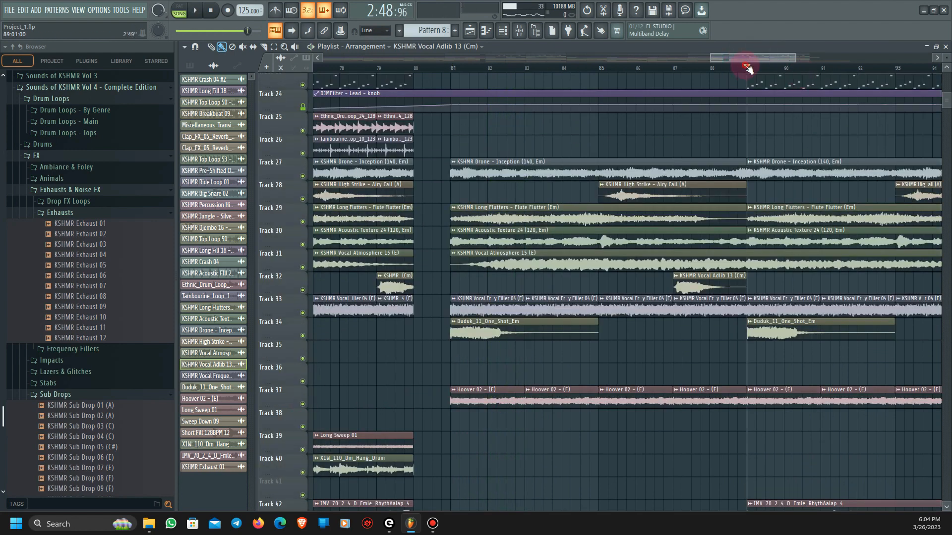
# - Play the full arrangement from bar 89 and stop playback
pyautogui.scroll(-3, 754, 304)
pyautogui.scroll(-2, 755, 304)
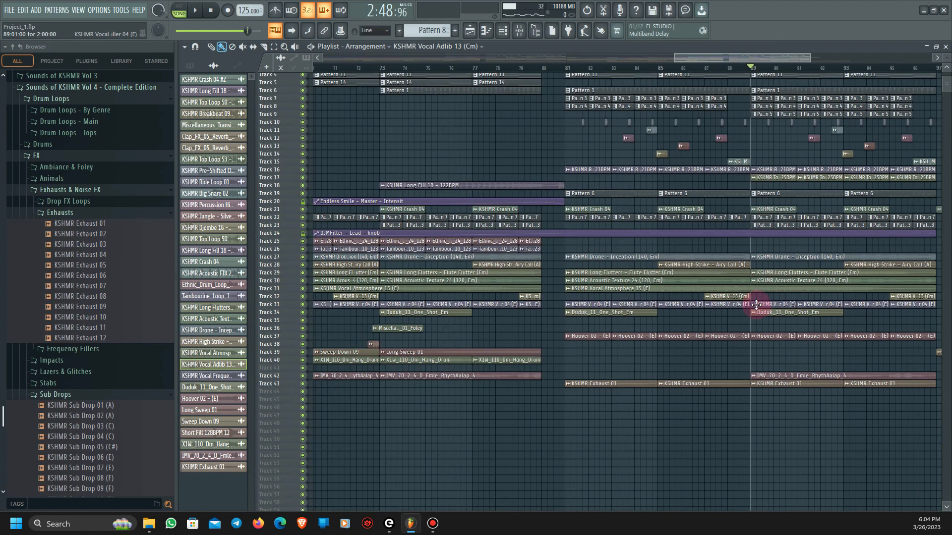
pyautogui.press('space')
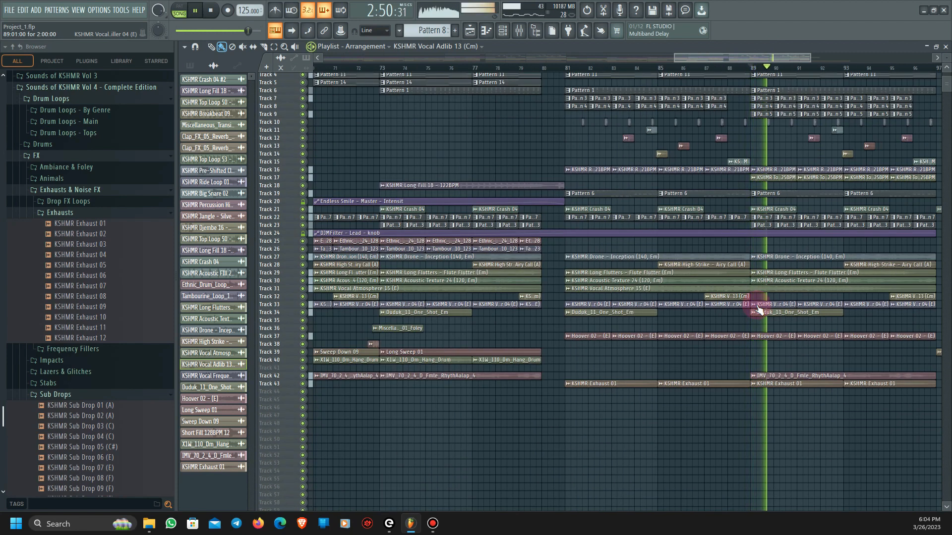
pyautogui.scroll(-1, 680, 337)
pyautogui.scroll(-1, 680, 337)
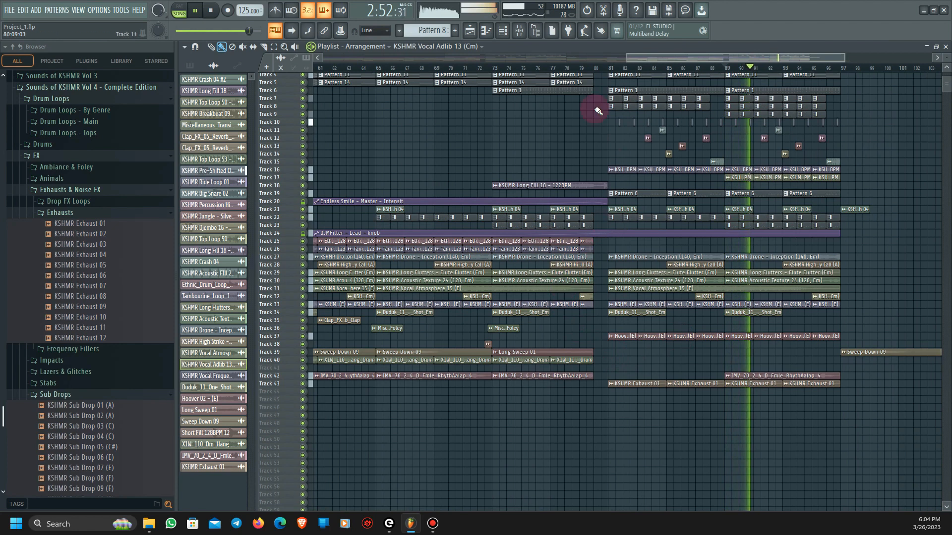
pyautogui.moveTo(642, 55); pyautogui.dragTo(335, 36)
pyautogui.press('space')
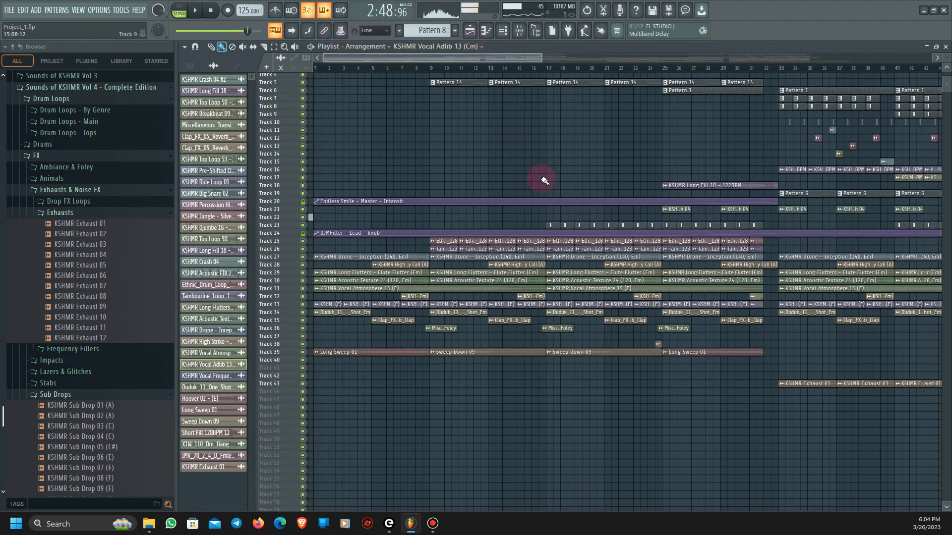
# - Play the opening of the full arrangement from bar 1
pyautogui.scroll(-3, 549, 329)
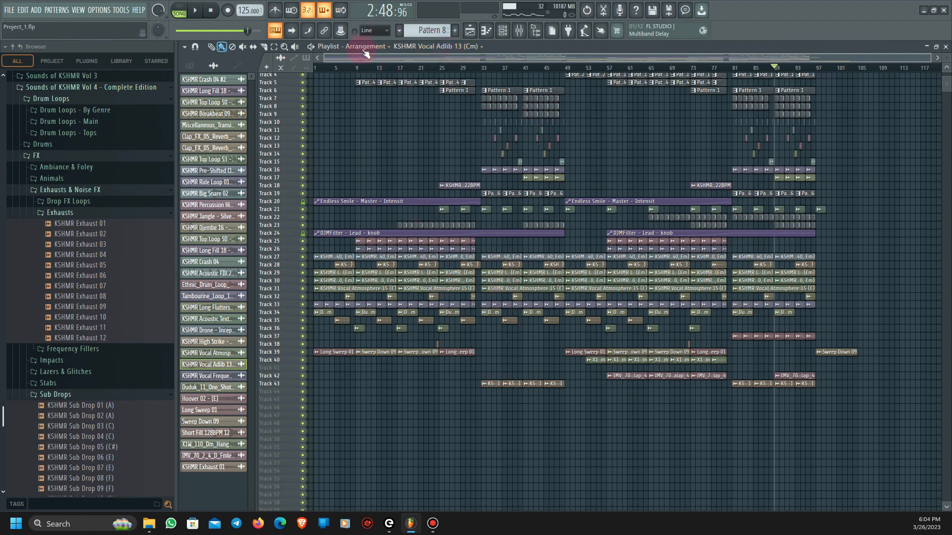
pyautogui.click(317, 69)
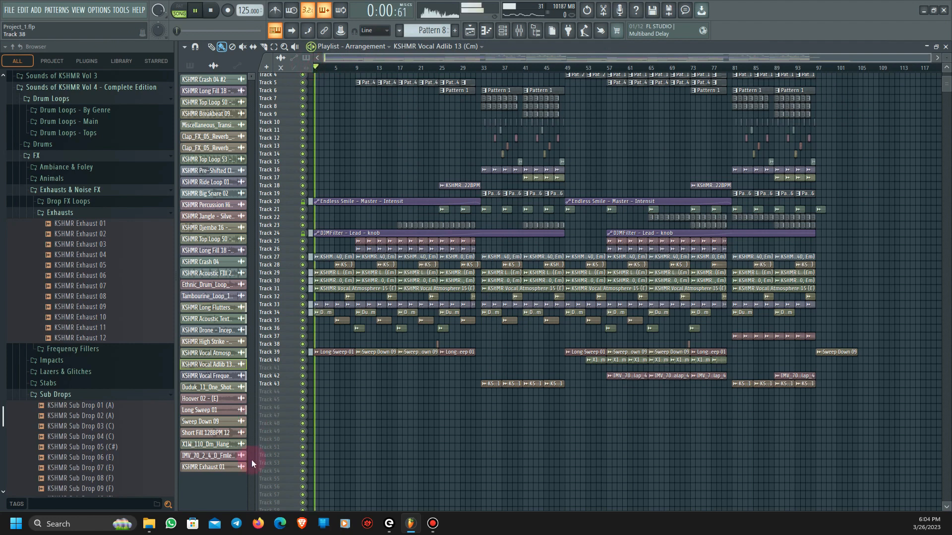
pyautogui.press('pageup')
pyautogui.press('space')
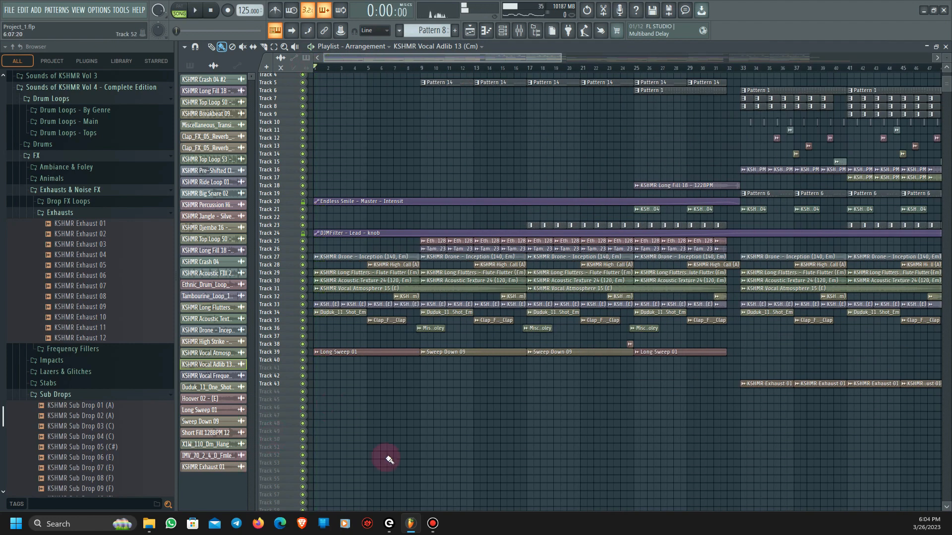
# - Solo Track 35 and play its Clap_FX_05_Reverb_Clap clip from bar 5
pyautogui.scroll(2, 347, 388)
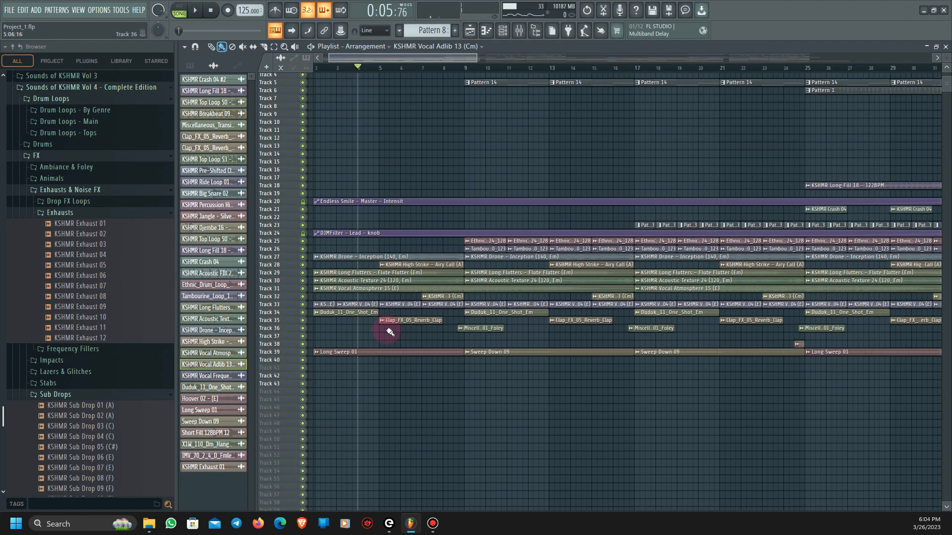
pyautogui.scroll(3, 389, 331)
pyautogui.scroll(5, 390, 337)
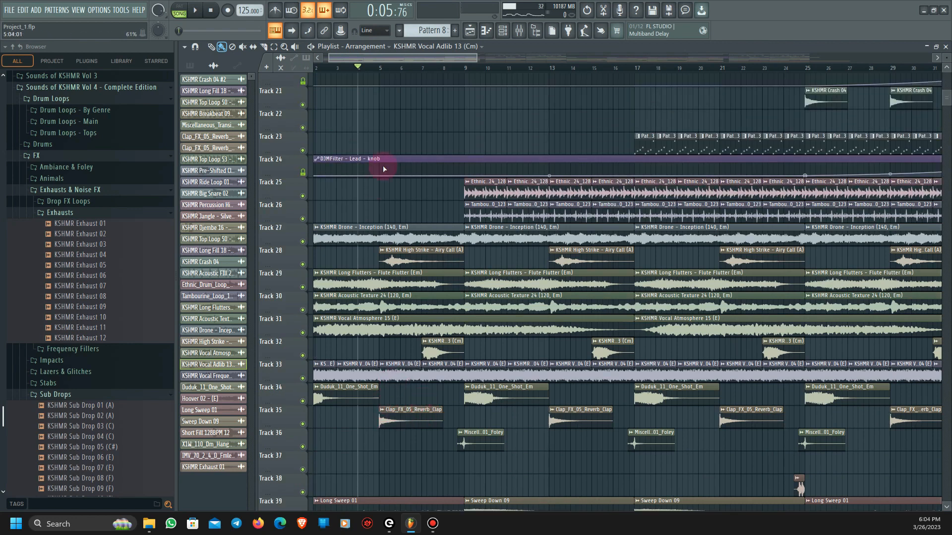
pyautogui.press('space')
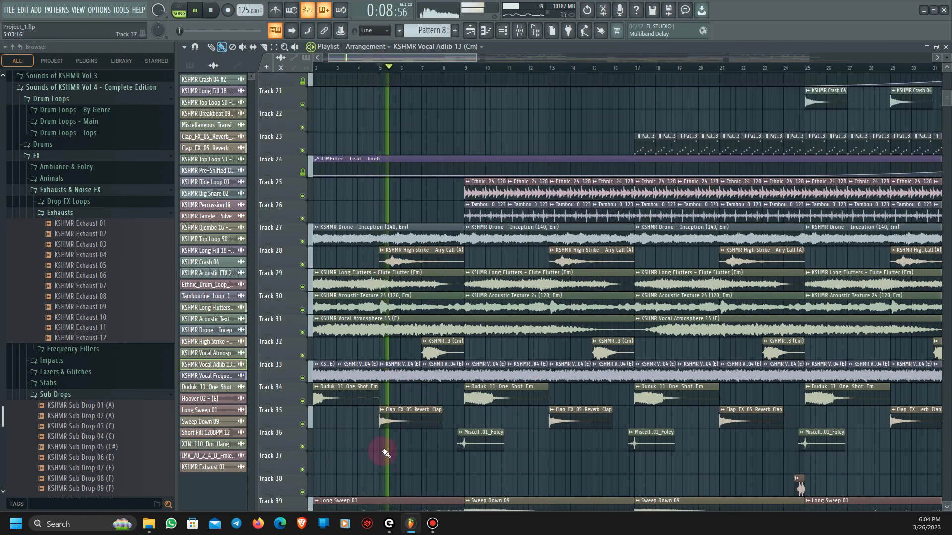
pyautogui.press('space')
pyautogui.rightClick(304, 424)
pyautogui.press('space')
pyautogui.press('space')
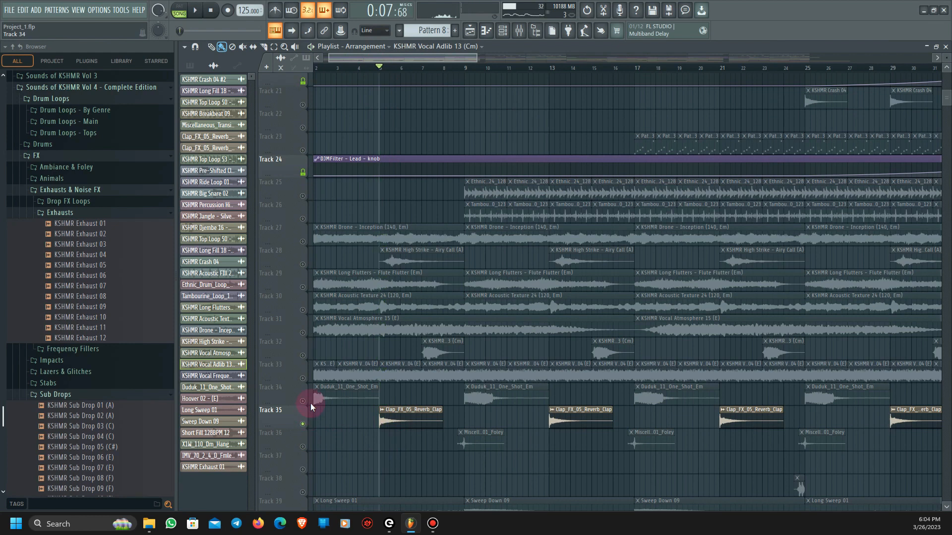
# - Solo Track 36, play its Miscellaneous_Transition_01_Foley clip just before bar 9, and restore all tracks
pyautogui.rightClick(302, 444)
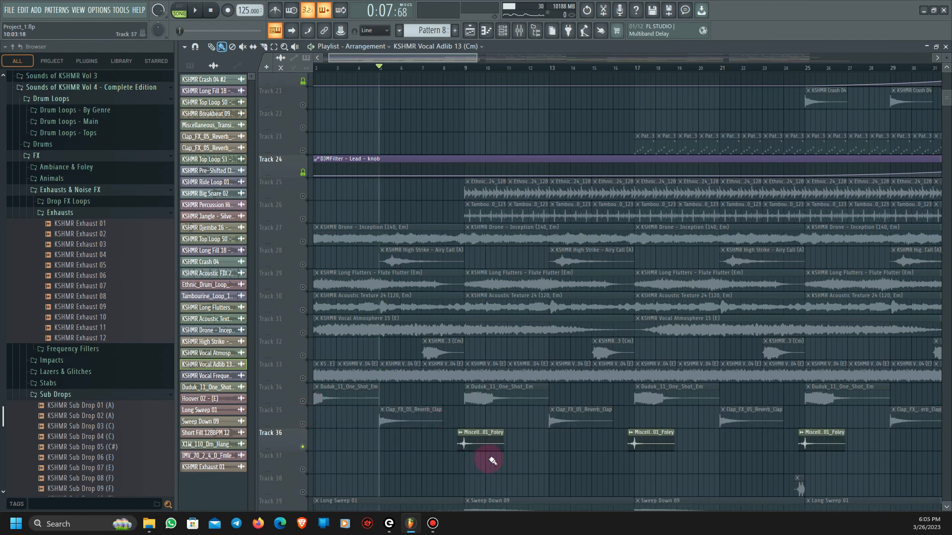
pyautogui.scroll(3, 493, 464)
pyautogui.rightClick(303, 447)
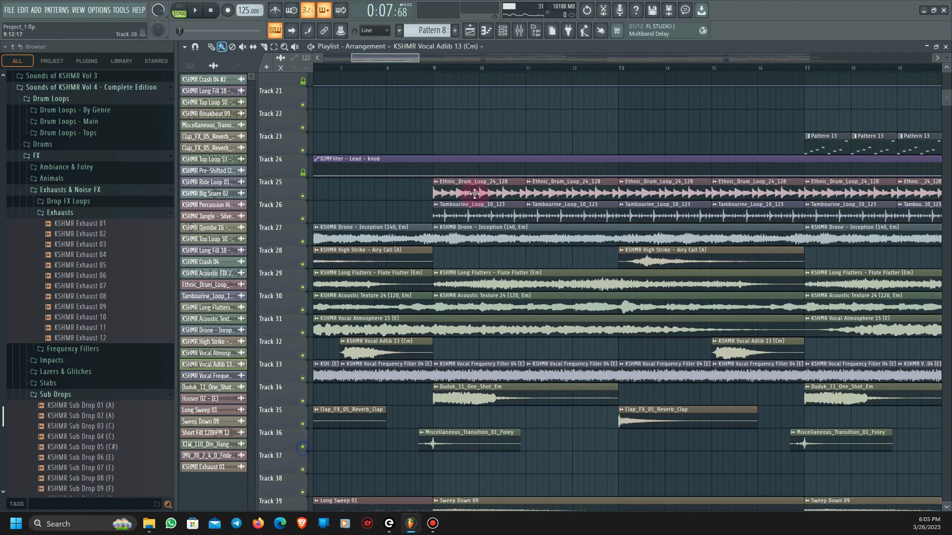
pyautogui.rightClick(304, 447)
pyautogui.click(421, 68)
pyautogui.press('space')
pyautogui.press('space')
pyautogui.rightClick(302, 447)
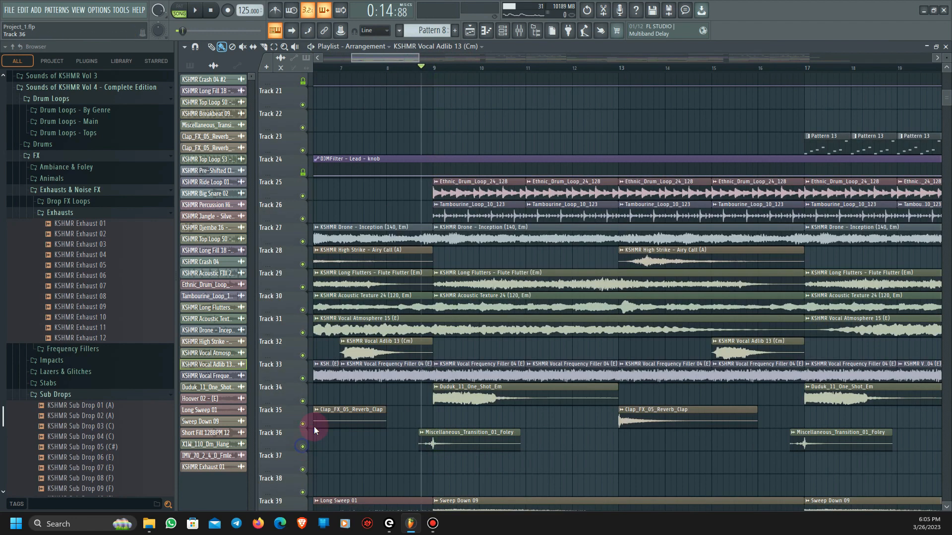
# - Play the full arrangement from bar 7 through the drum and tambourine loops' entry at bar 9
pyautogui.scroll(-3, 377, 389)
pyautogui.scroll(-3, 412, 392)
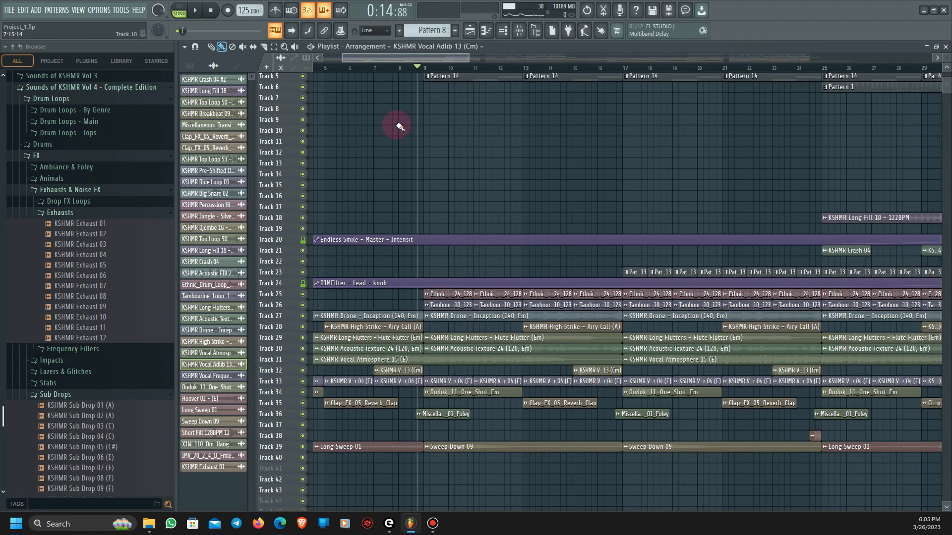
pyautogui.click(375, 69)
pyautogui.press('space')
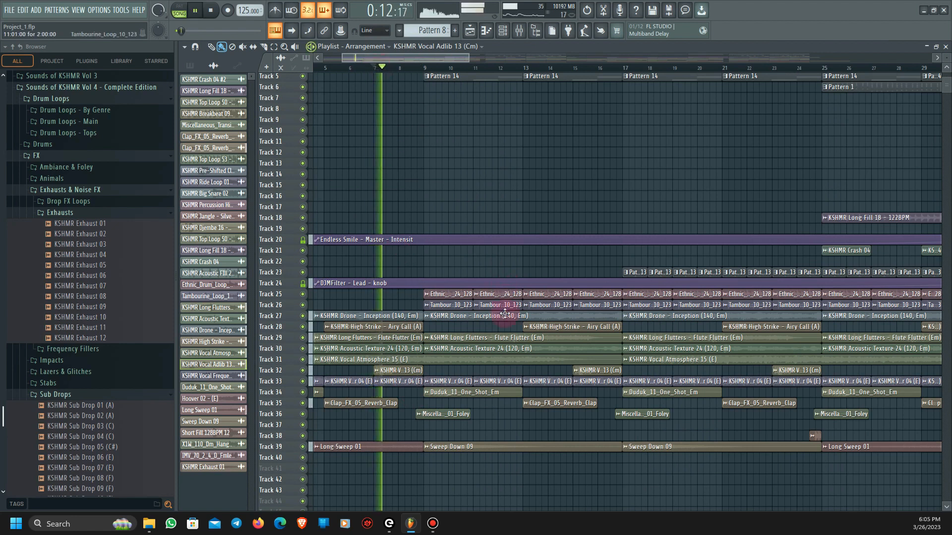
pyautogui.scroll(-2, 476, 392)
pyautogui.scroll(2, 481, 390)
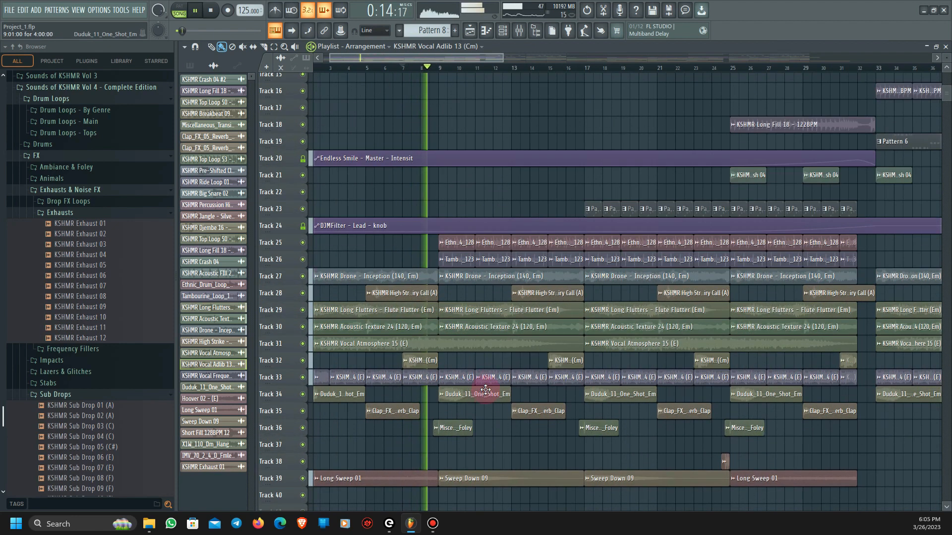
pyautogui.scroll(1, 459, 349)
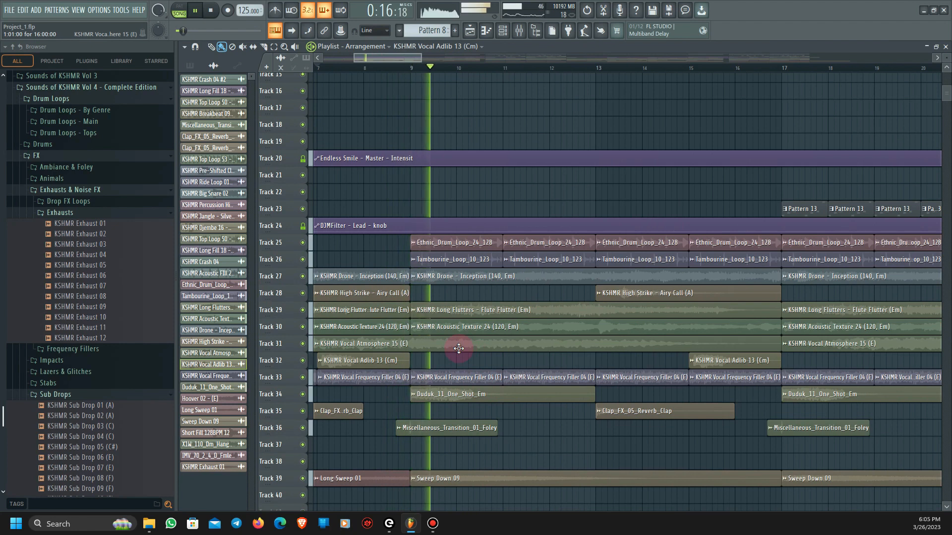
pyautogui.scroll(-2, 459, 349)
pyautogui.scroll(-1, 459, 349)
pyautogui.scroll(2, 426, 386)
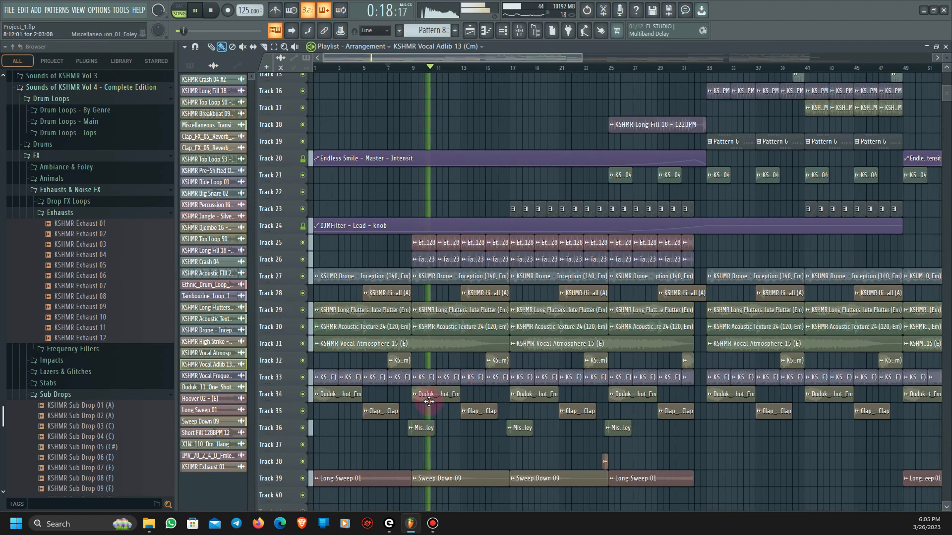
# - Solo Track 25 and play its Ethnic_Drum_Loop_24_128 clips from bar 9
pyautogui.press('space')
pyautogui.rightClick(303, 242)
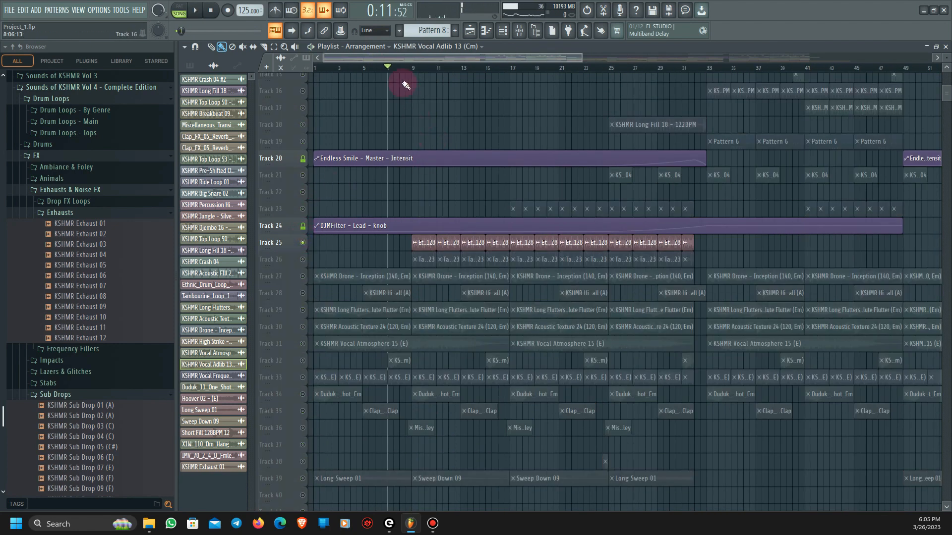
pyautogui.click(416, 72)
pyautogui.scroll(4, 426, 248)
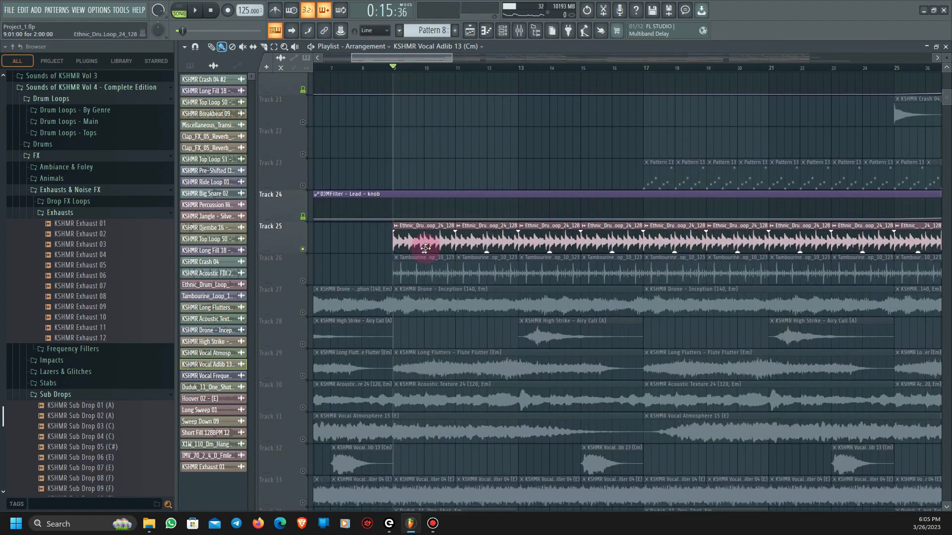
pyautogui.press('space')
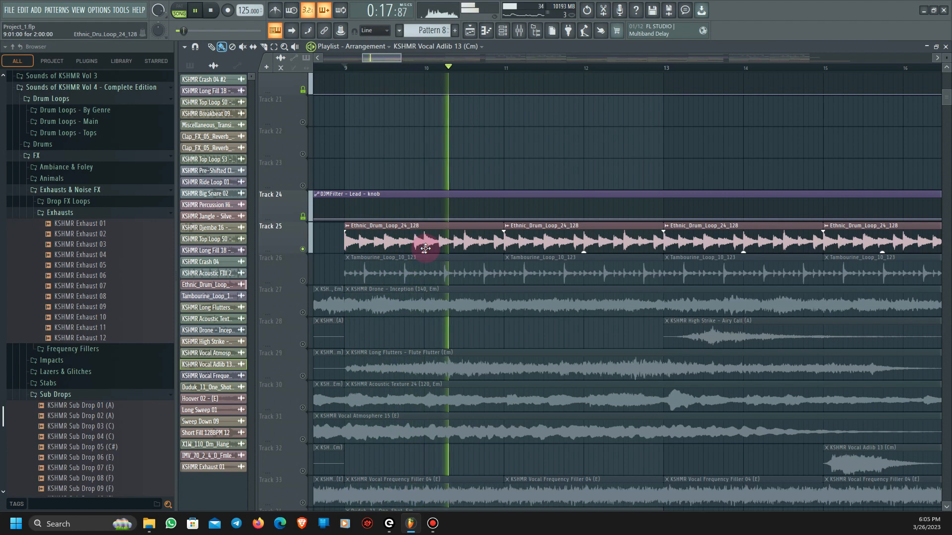
pyautogui.press('space')
# - Solo Track 26, play its Tambourine_Loop_10_123 clips from bar 9, and restore all tracks
pyautogui.rightClick(303, 281)
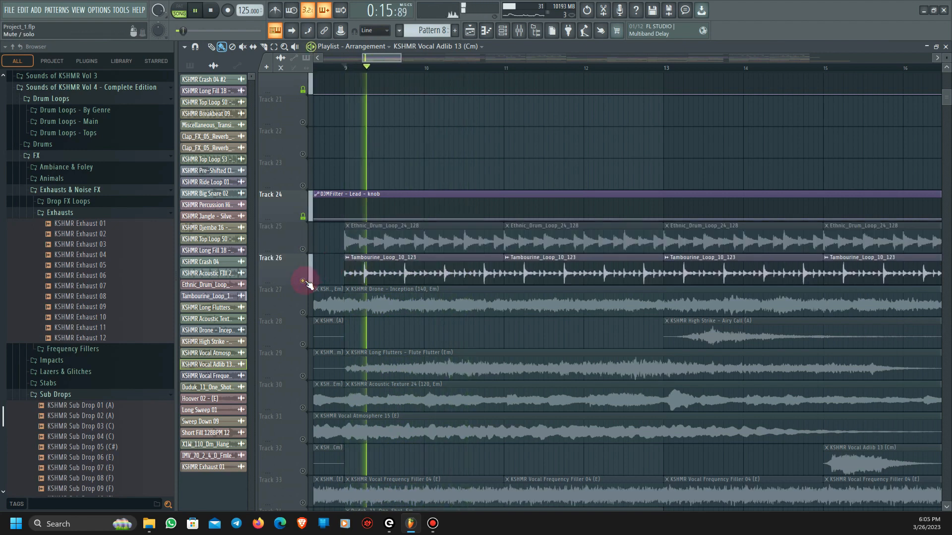
pyautogui.press('space')
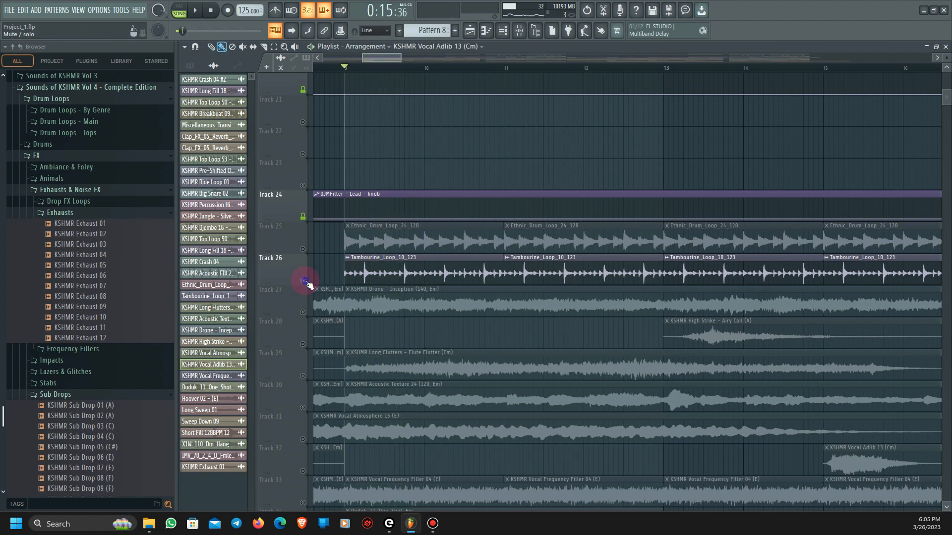
pyautogui.rightClick(303, 281)
# - Play the full arrangement from bar 9, skipping ahead to bar 13
pyautogui.press('space')
pyautogui.scroll(-2, 500, 299)
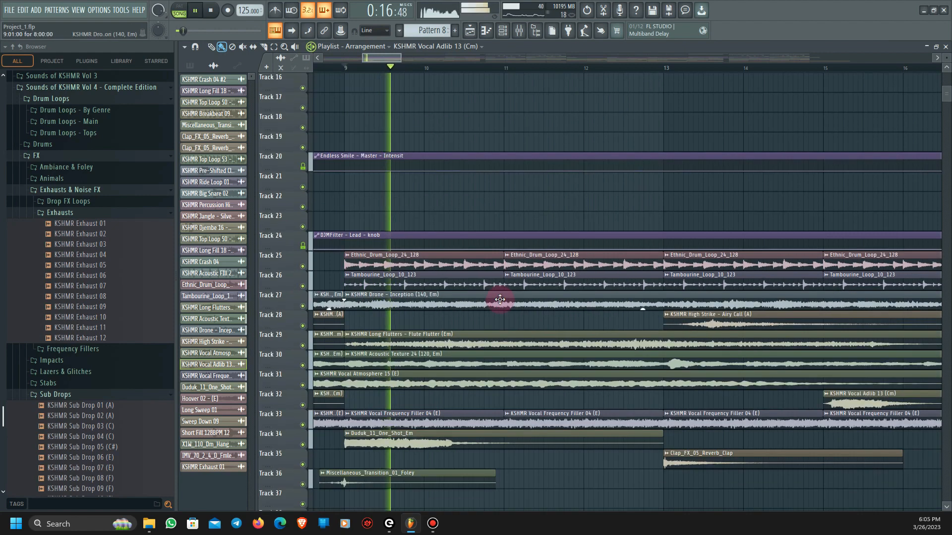
pyautogui.scroll(-5, 616, 323)
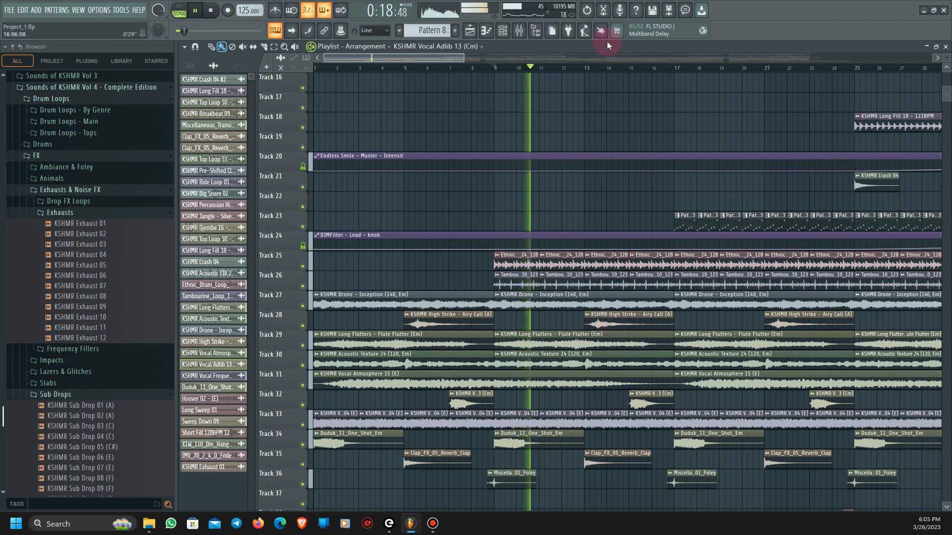
pyautogui.click(585, 68)
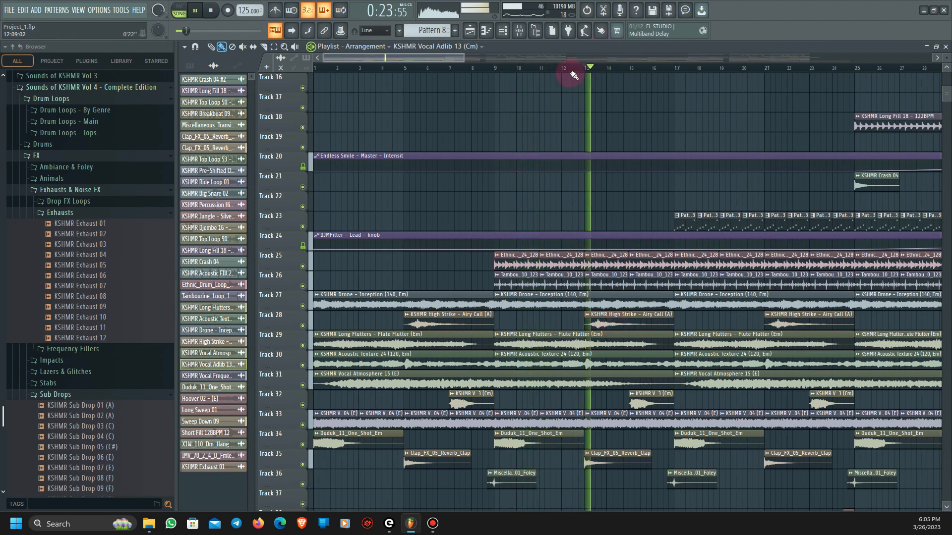
pyautogui.scroll(3, 516, 272)
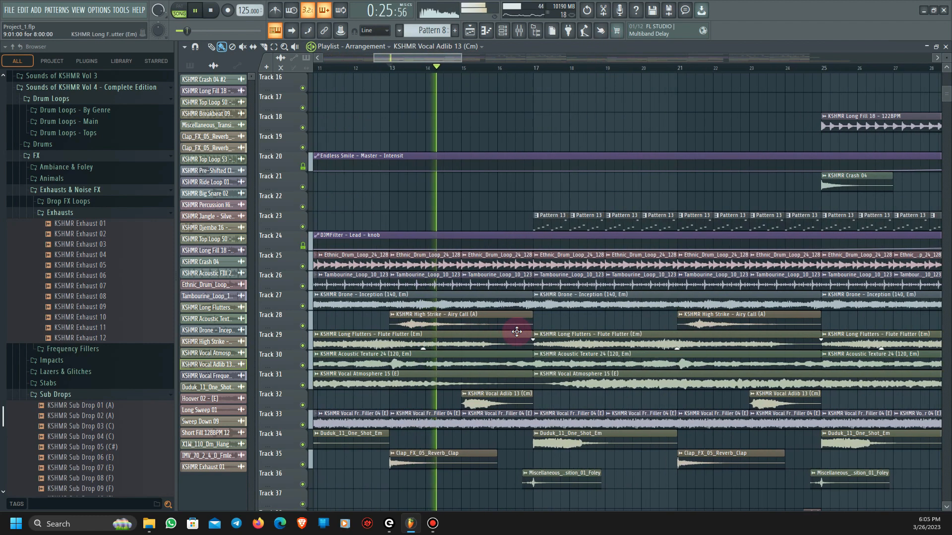
pyautogui.scroll(1, 517, 331)
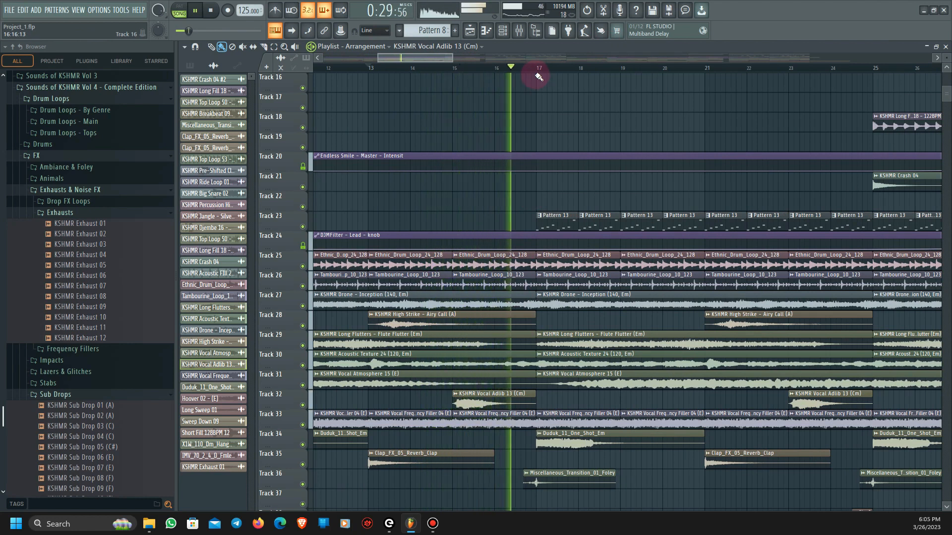
pyautogui.press('space')
# - Make Pattern 10 the active pattern from its clip at bar 13 on Track 3
pyautogui.scroll(8, 582, 350)
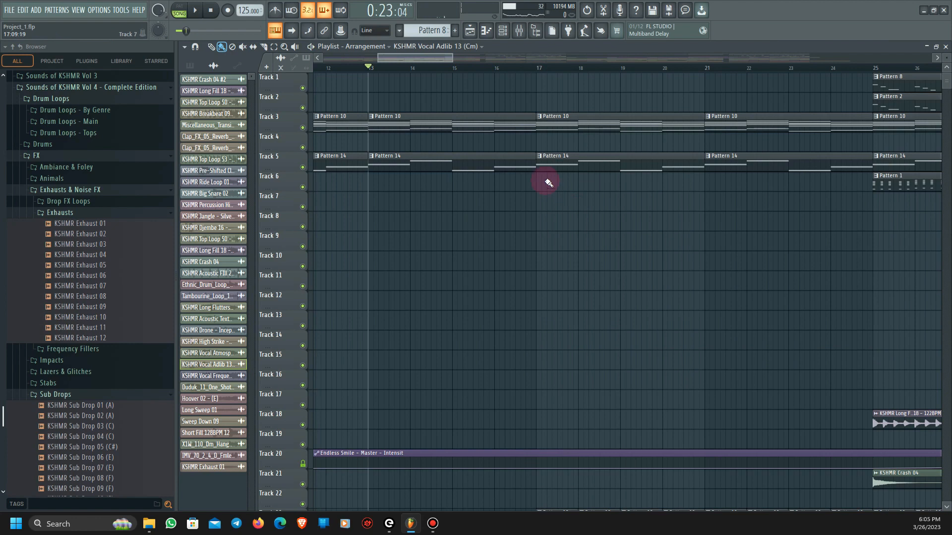
pyautogui.scroll(-4, 546, 342)
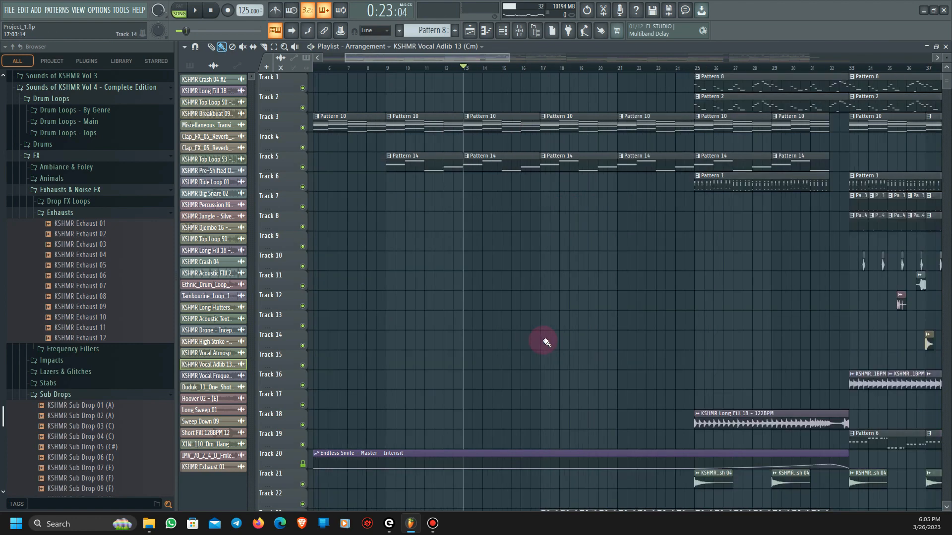
pyautogui.click(488, 126)
pyautogui.scroll(-10, 501, 372)
pyautogui.scroll(3, 599, 355)
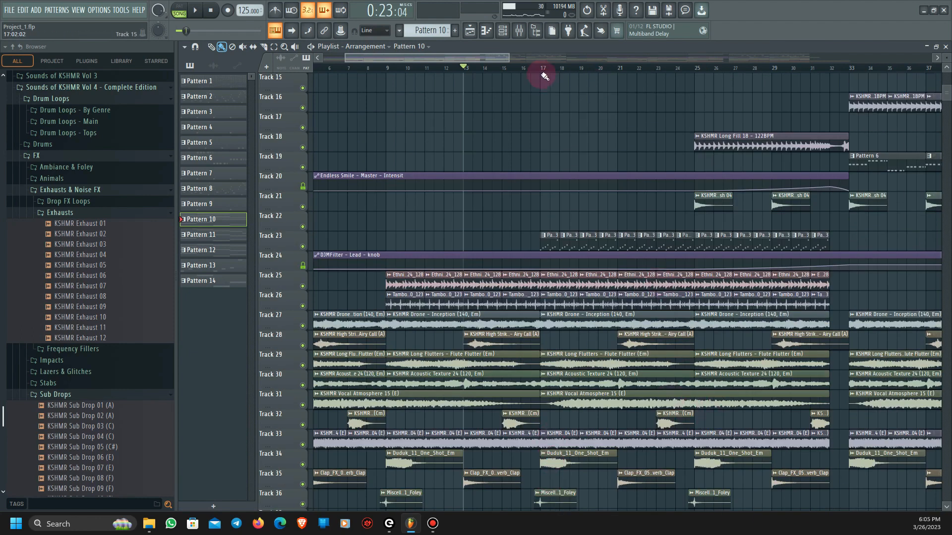
# - Solo Track 23, play its Pattern 13 clips from bar 17, and restore all tracks
pyautogui.scroll(3, 538, 337)
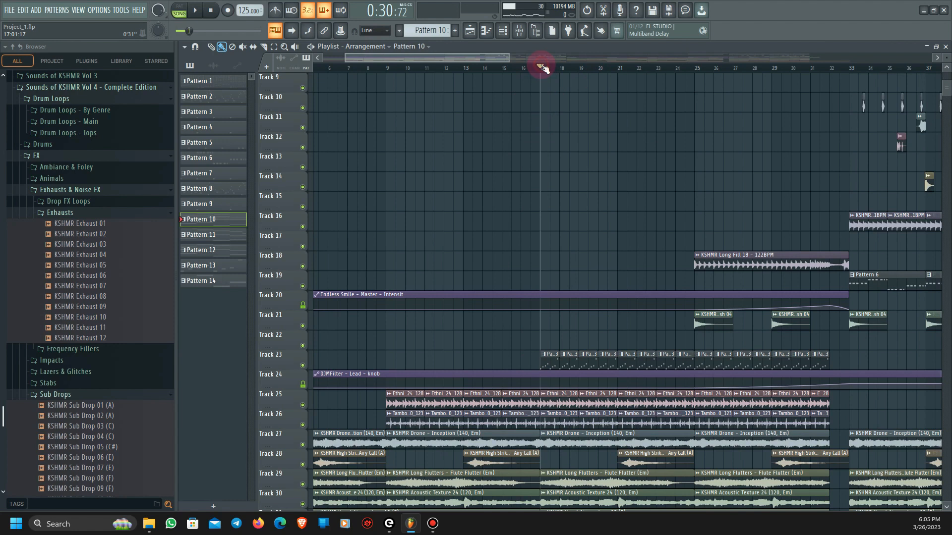
pyautogui.rightClick(302, 366)
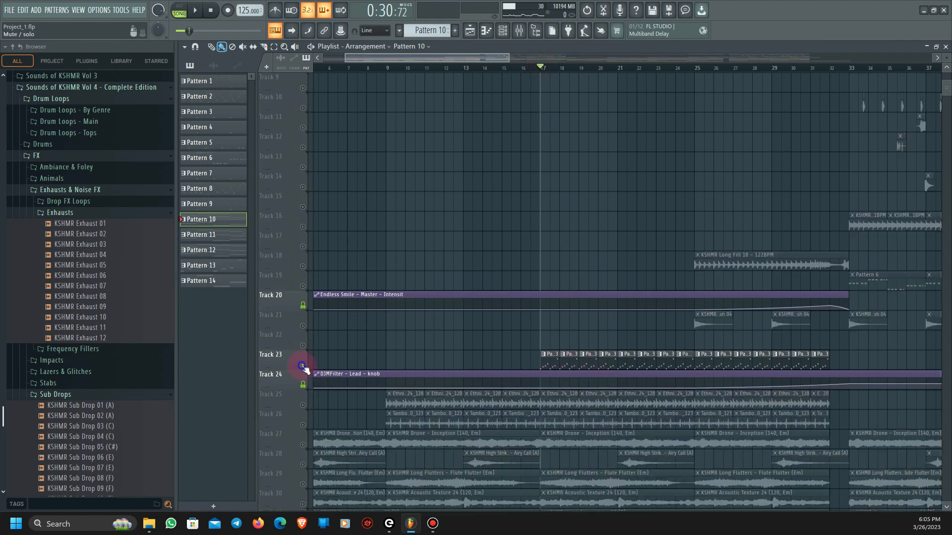
pyautogui.scroll(3, 544, 389)
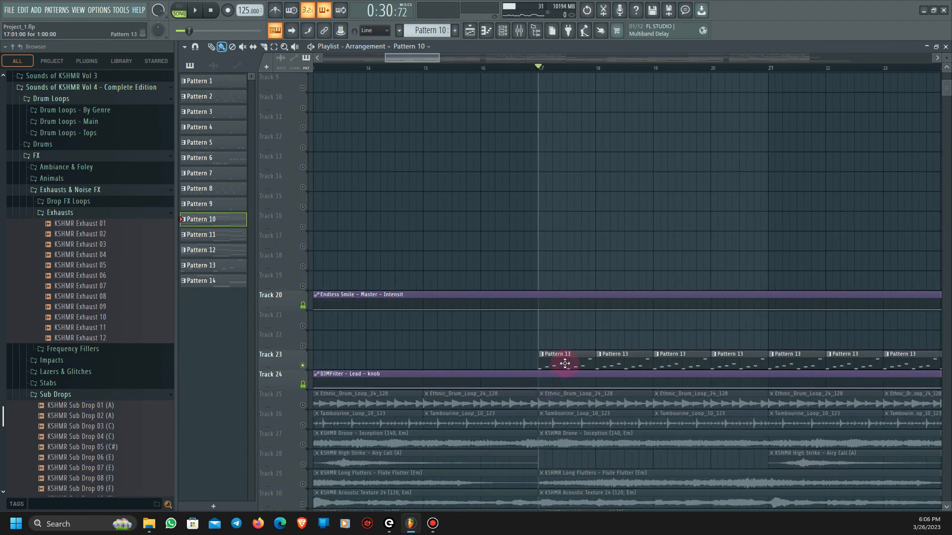
pyautogui.scroll(2, 565, 364)
pyautogui.press('space')
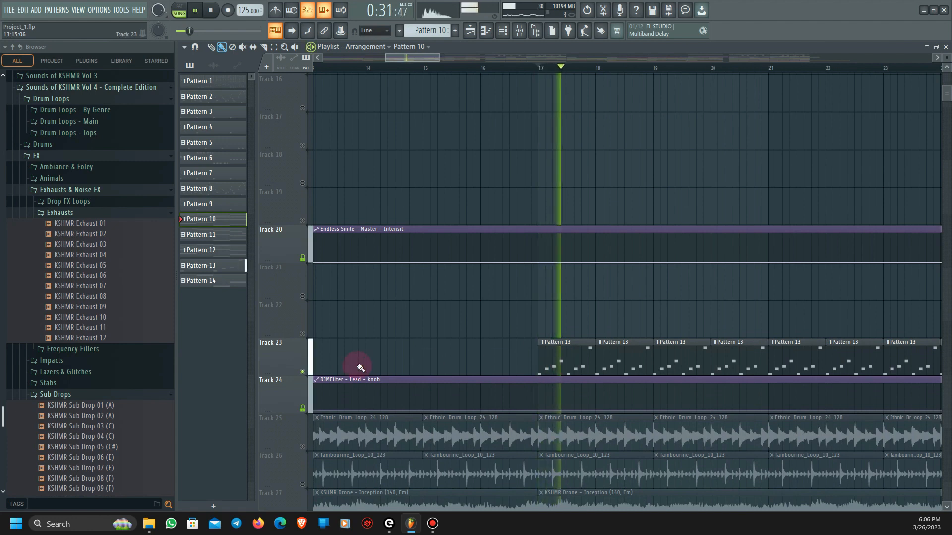
pyautogui.rightClick(303, 371)
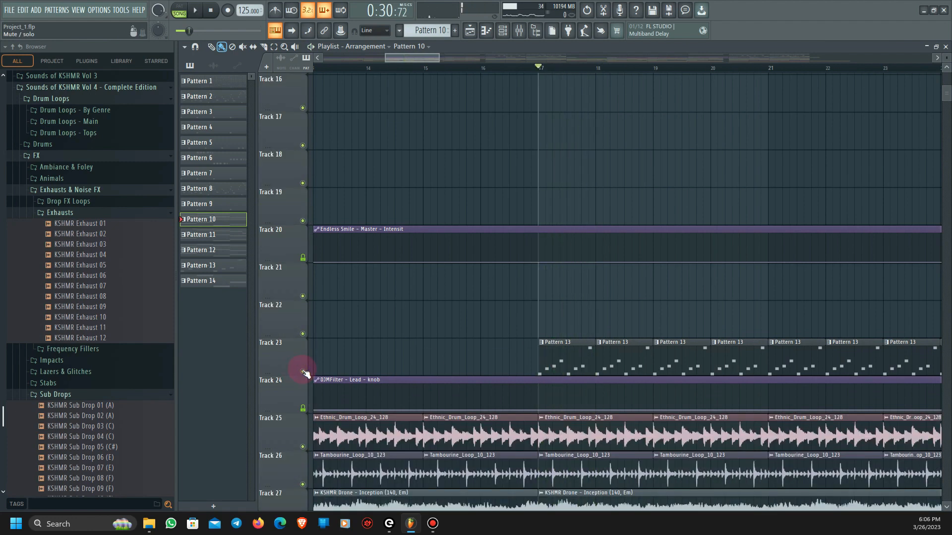
# - Play the full arrangement from bar 17 and view the mixer's Lead track
pyautogui.scroll(-4, 633, 342)
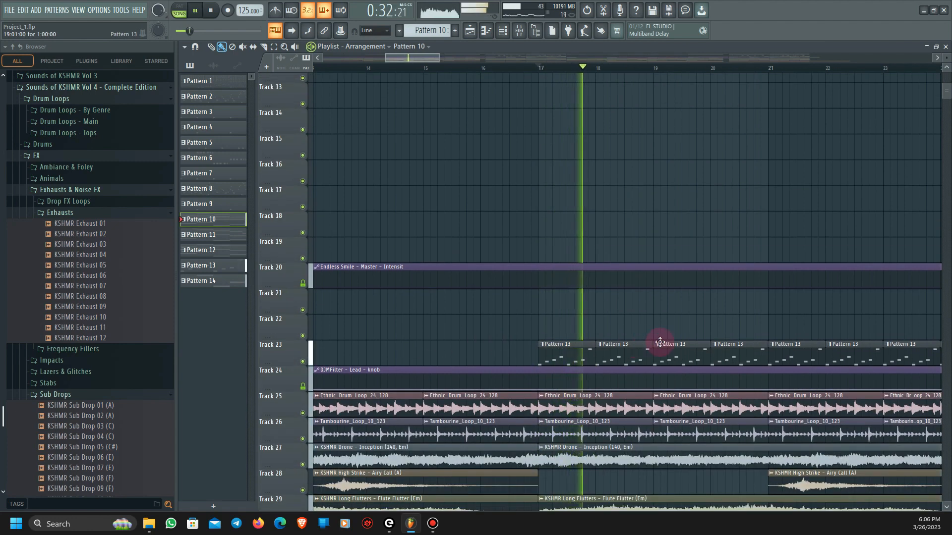
pyautogui.scroll(-2, 660, 342)
pyautogui.scroll(-2, 660, 342)
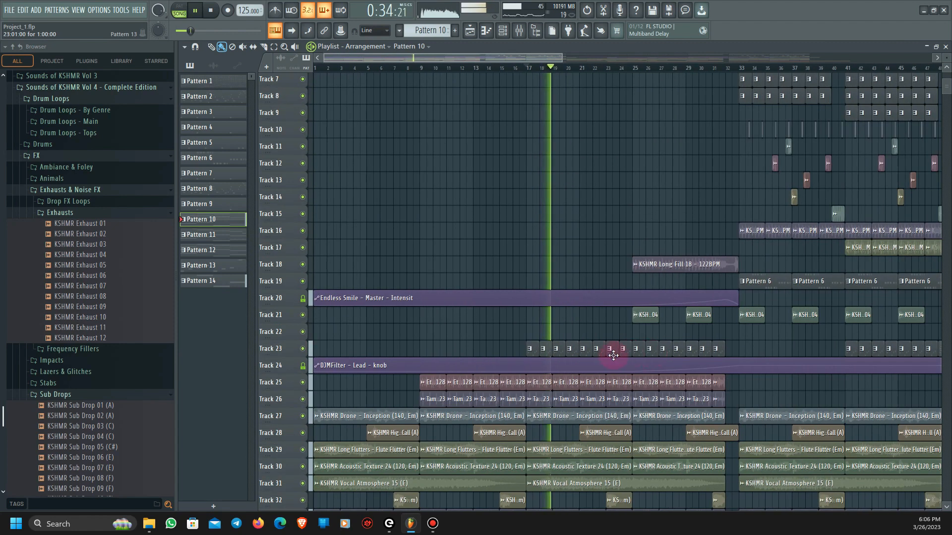
pyautogui.press('space')
pyautogui.click(519, 35)
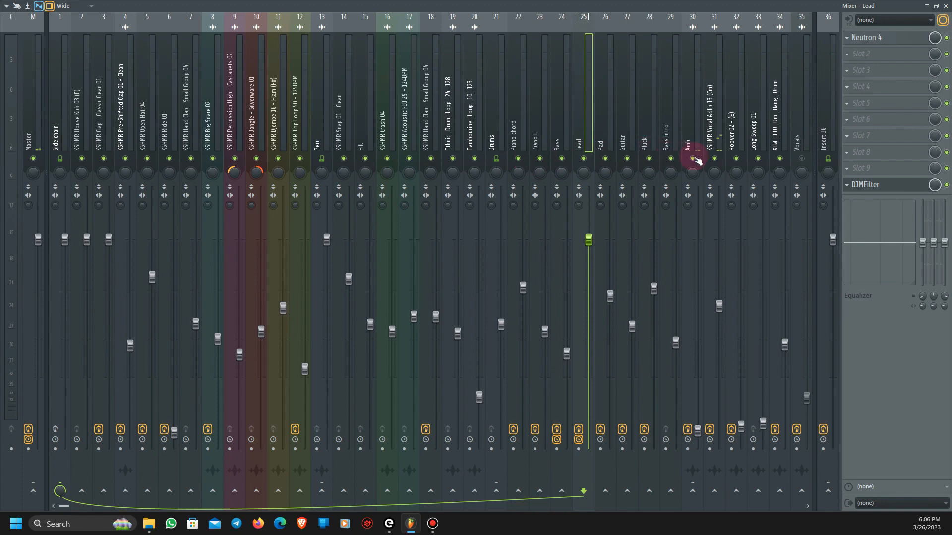
pyautogui.click(946, 6)
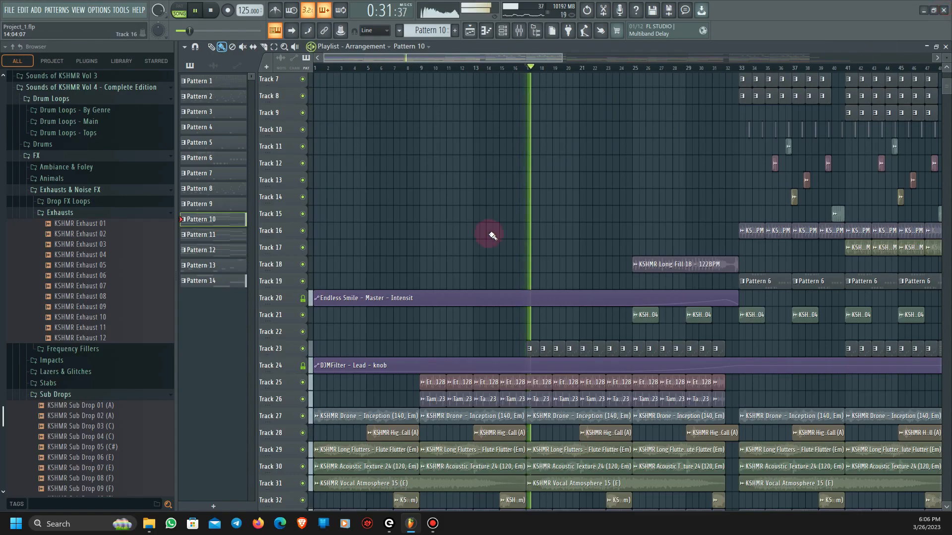
# - Play the arrangement's intro from several points within the first eight bars, returning to bar 1
pyautogui.click(412, 69)
pyautogui.click(329, 68)
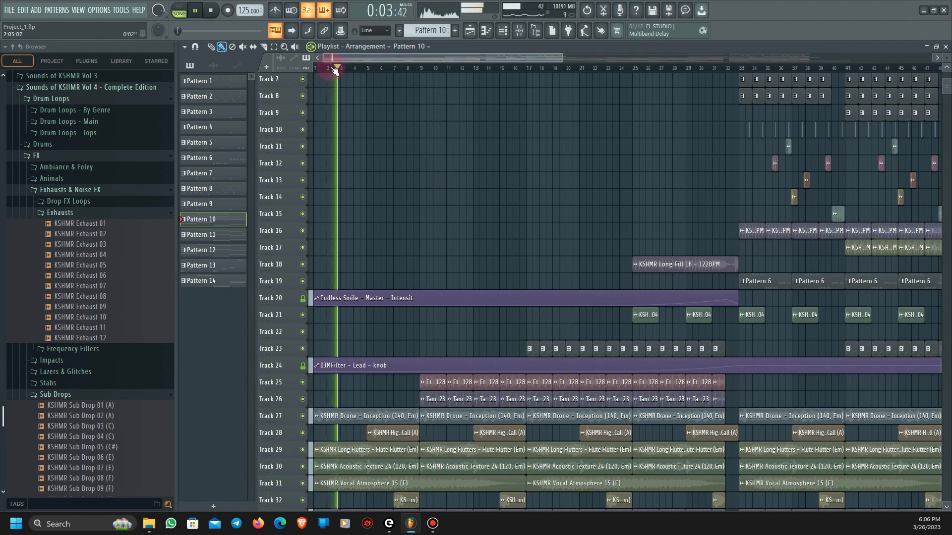
pyautogui.click(380, 72)
pyautogui.click(321, 68)
pyautogui.click(315, 69)
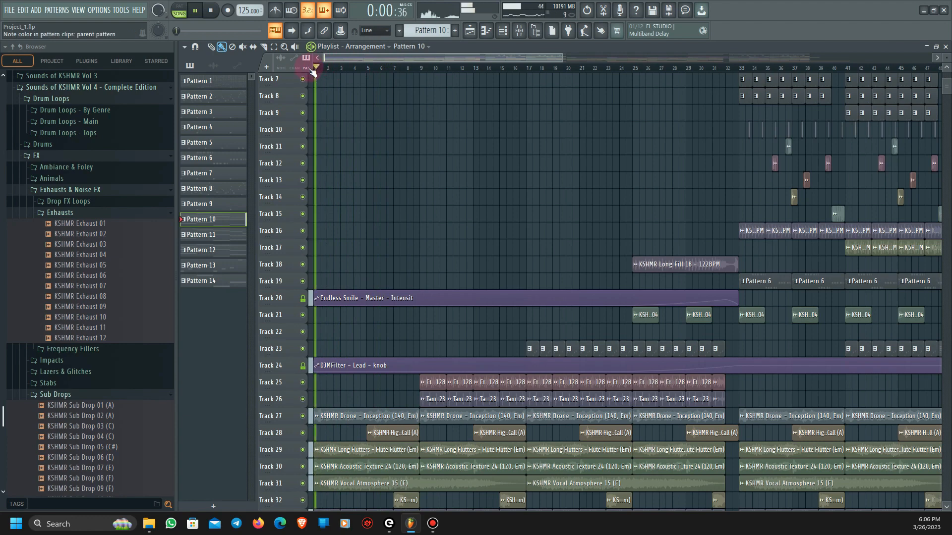
pyautogui.press('space')
# - View the track levels in the mixer, and play the arrangement briefly from bar 15
pyautogui.click(531, 32)
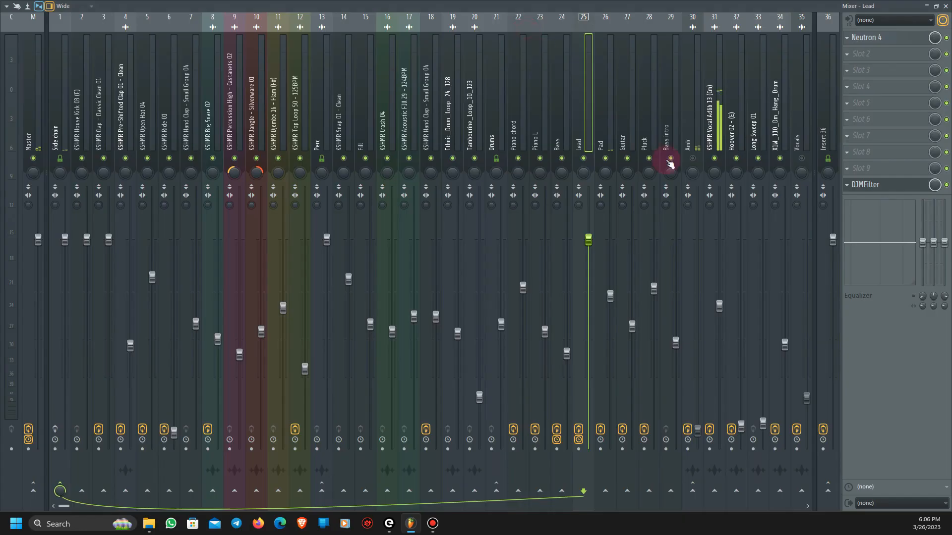
pyautogui.click(946, 6)
pyautogui.click(506, 68)
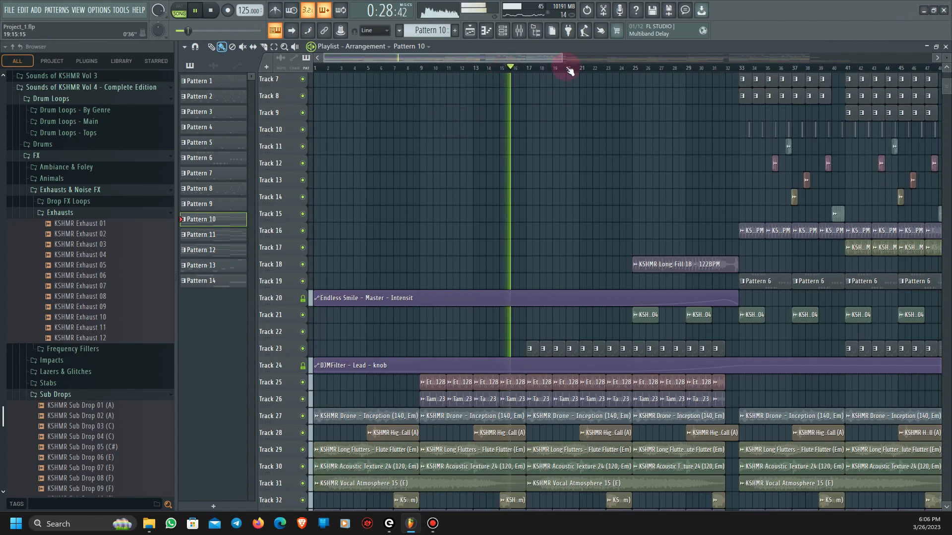
pyautogui.press('space')
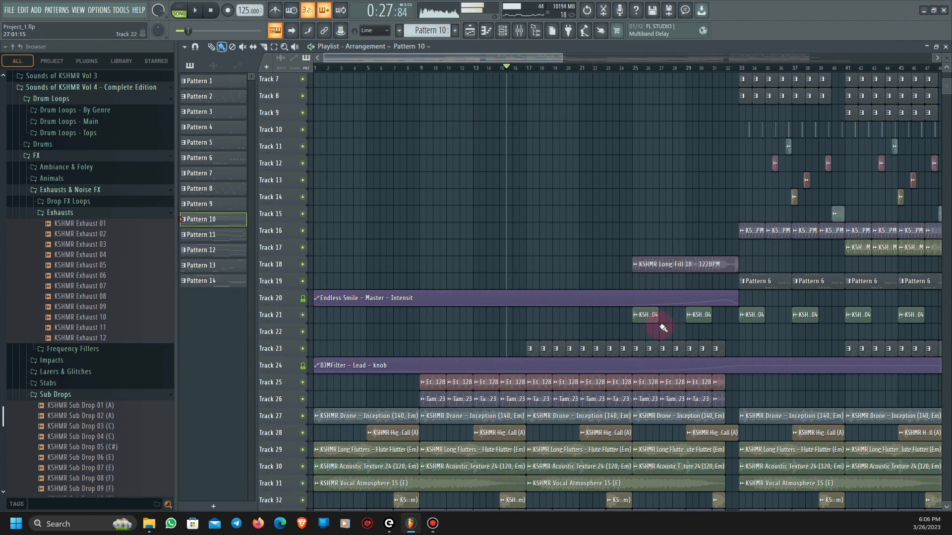
# - Play the full arrangement from bar 23 to hear the lead-in to bar 25
pyautogui.scroll(3, 659, 318)
pyautogui.scroll(-6, 525, 449)
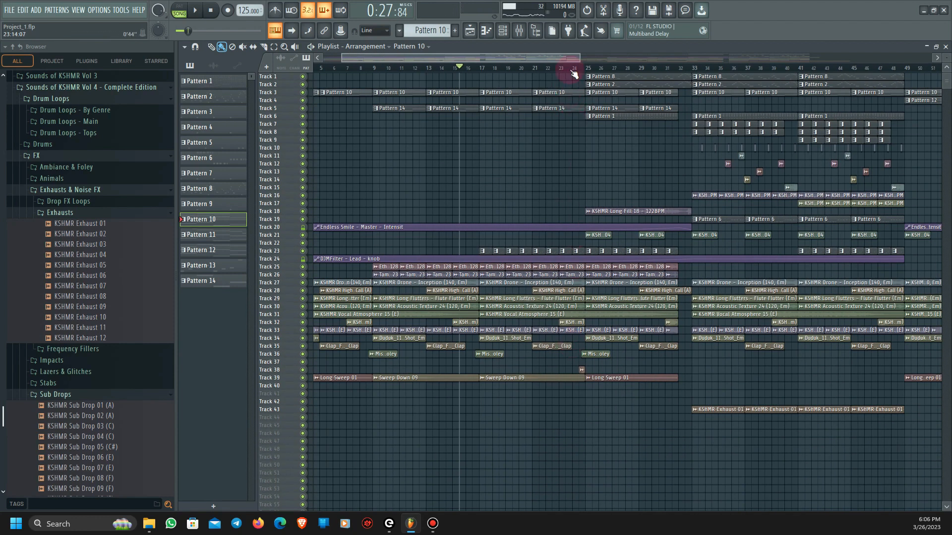
pyautogui.scroll(5, 601, 425)
pyautogui.press('space')
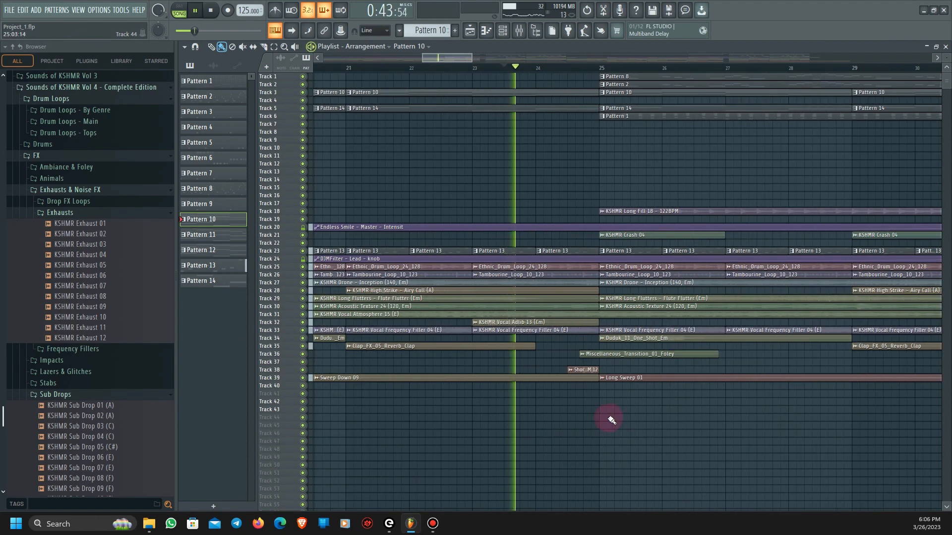
pyautogui.scroll(4, 499, 466)
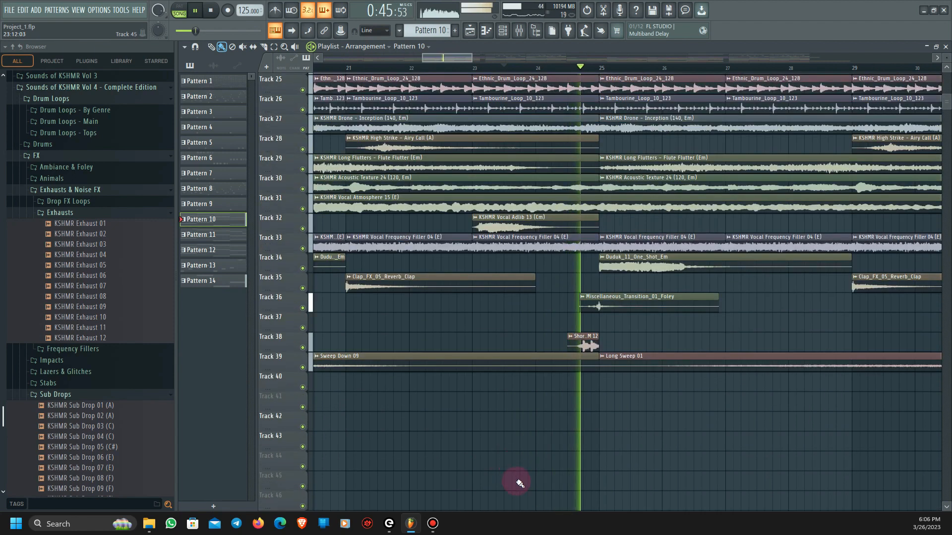
pyautogui.press('space')
# - Solo Track 38 to isolate its Short Fill 128BPM 12 clip just before bar 25
pyautogui.rightClick(303, 348)
pyautogui.scroll(3, 652, 411)
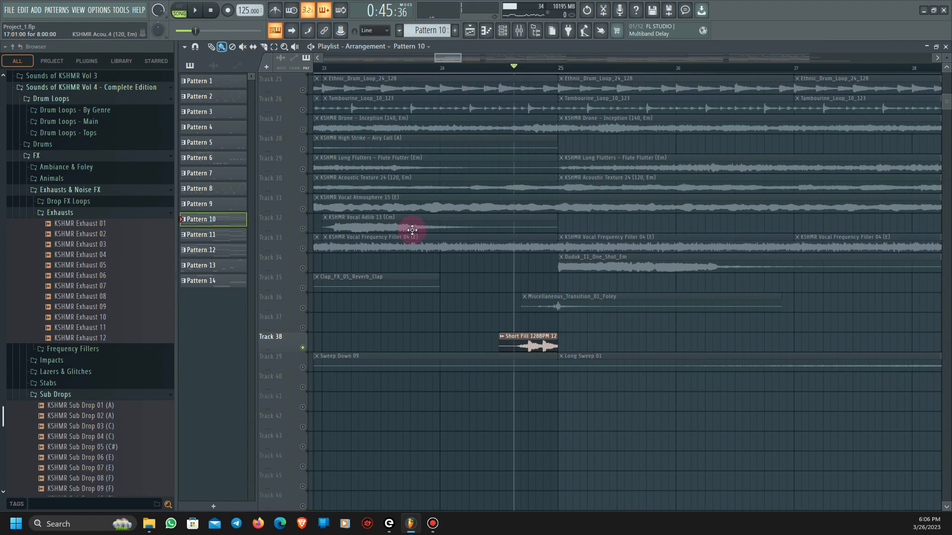
pyautogui.rightClick(302, 348)
pyautogui.rightClick(303, 347)
# - Play the transition into bar 25 with Track 38 muted, and unmute the track
pyautogui.rightClick(302, 348)
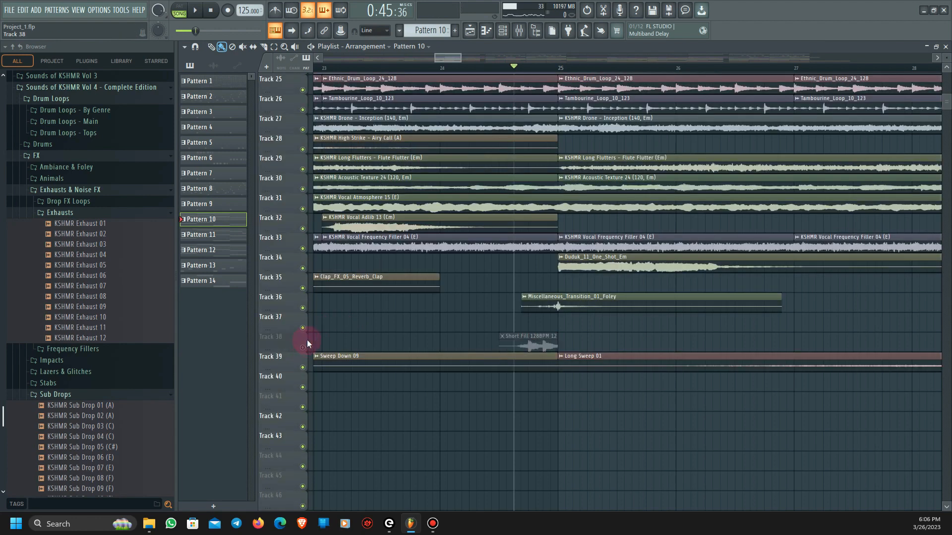
pyautogui.press('space')
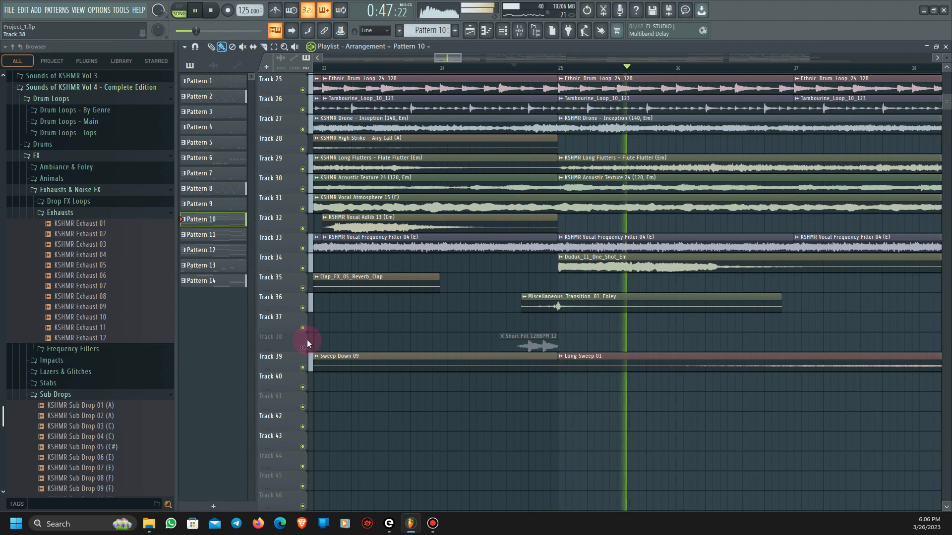
pyautogui.press('space')
pyautogui.click(303, 349)
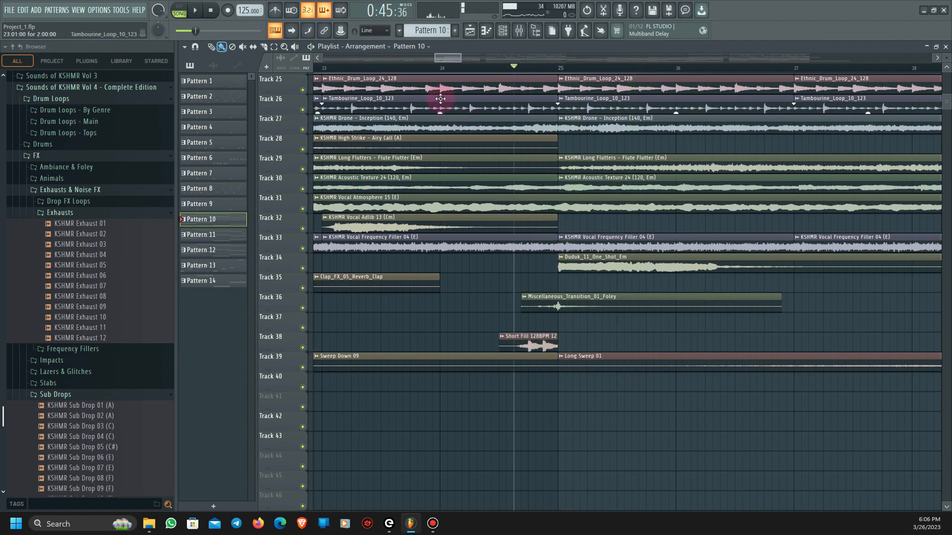
# - Play the transition into bar 25 with Track 38's Short Fill clip active
pyautogui.press('space')
pyautogui.scroll(-3, 510, 375)
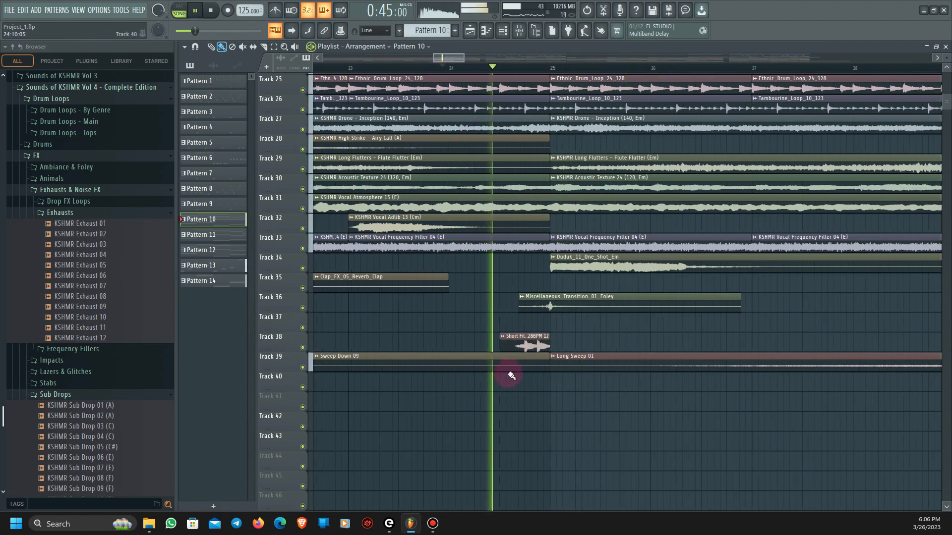
pyautogui.scroll(6, 527, 467)
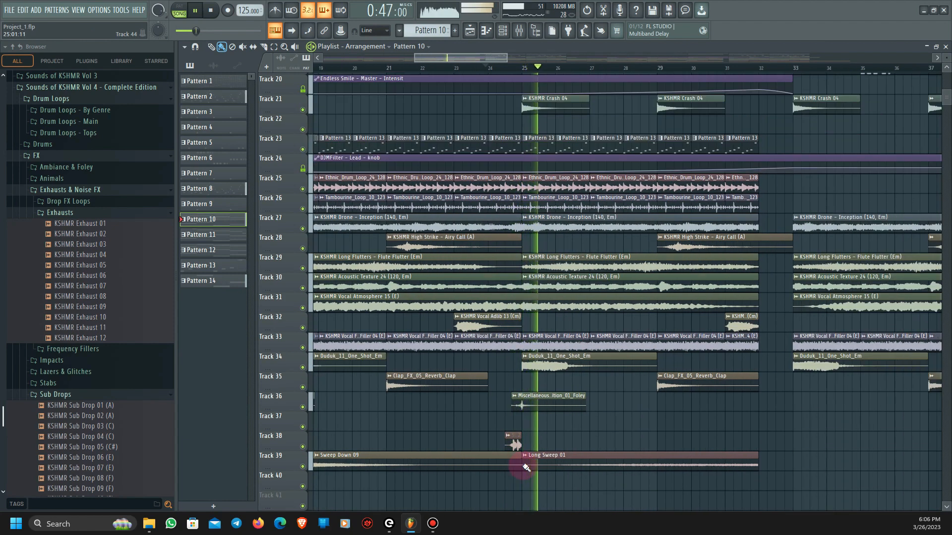
pyautogui.press('space')
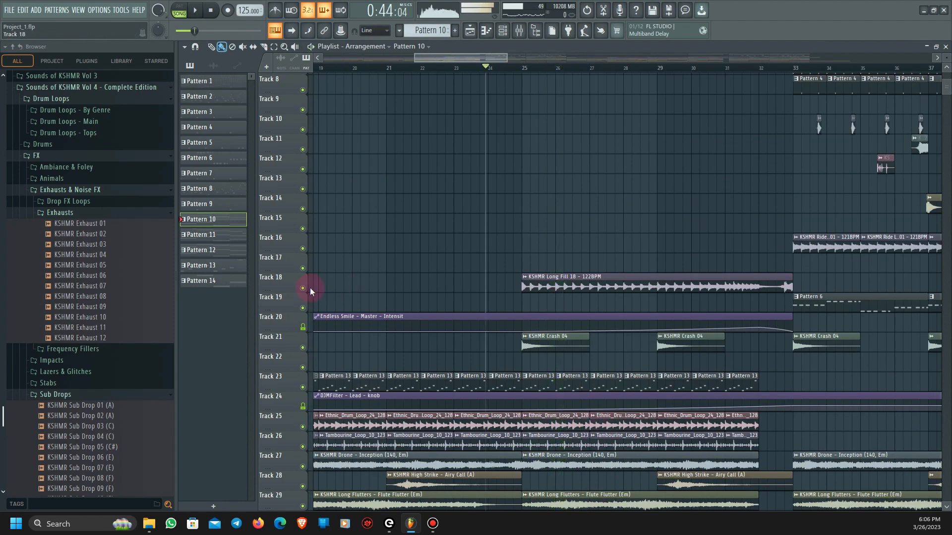
# - Solo Track 18, play its KSHMR Long Fill 18 - 122BPM clip from bars 25, 29 and 32, and restore all tracks
pyautogui.keyDown('ctrl'); pyautogui.click(302, 288); pyautogui.keyUp('ctrl')
pyautogui.click(525, 69)
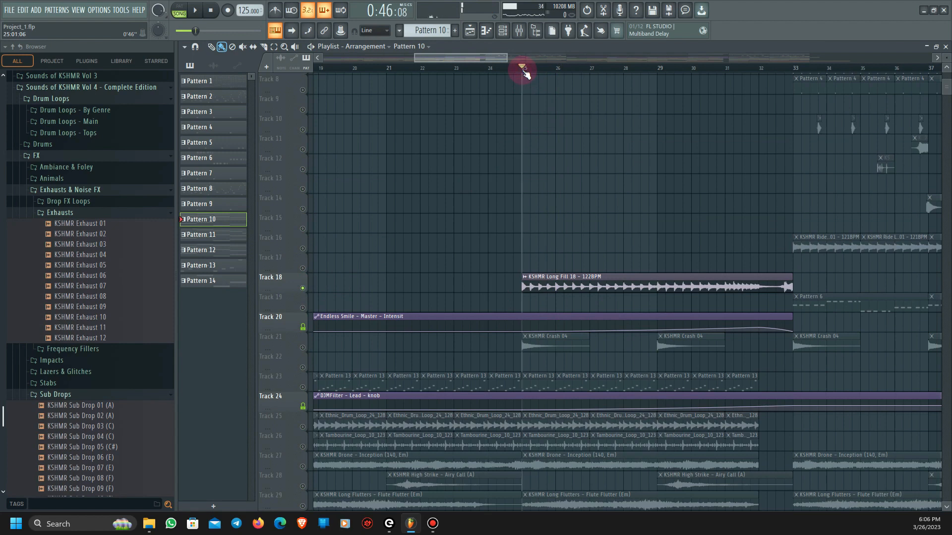
pyautogui.click(659, 70)
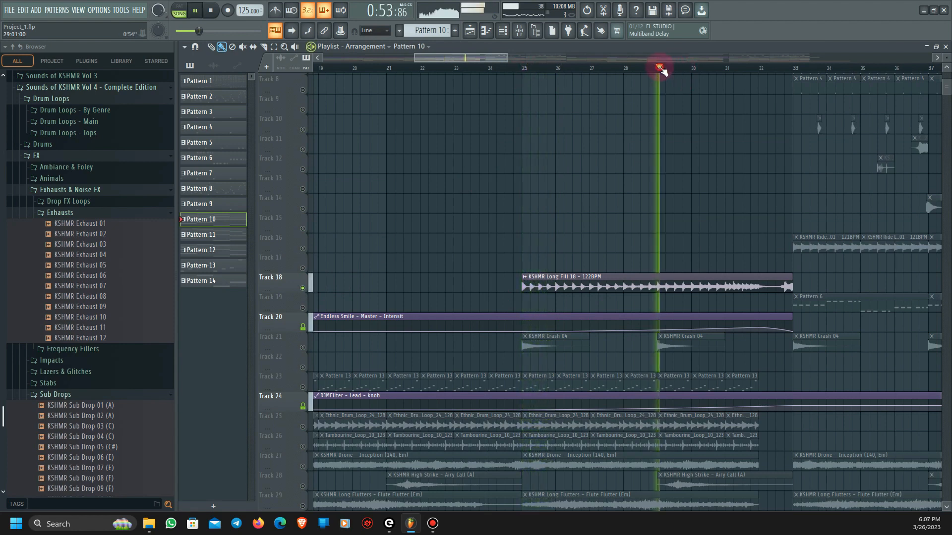
pyautogui.click(772, 70)
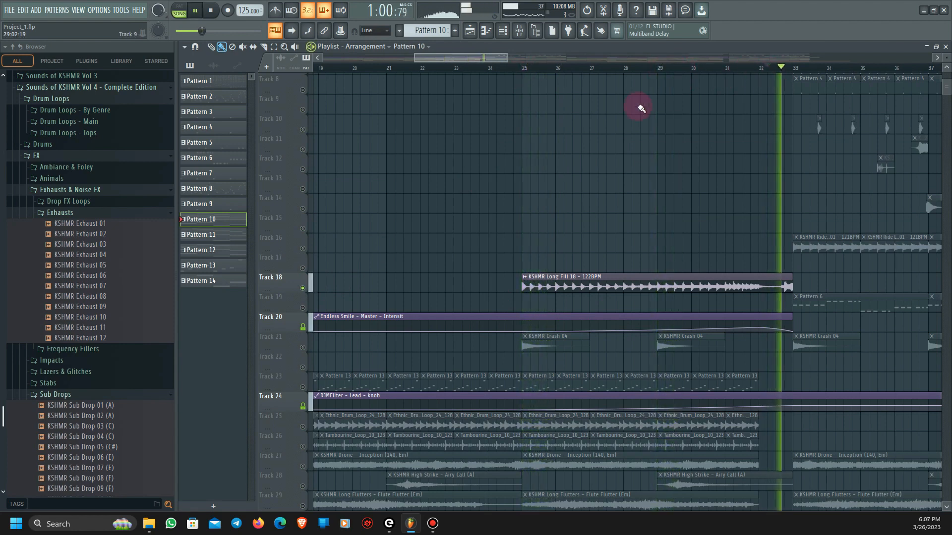
pyautogui.press('space')
pyautogui.keyDown('ctrl'); pyautogui.click(302, 288); pyautogui.keyUp('ctrl')
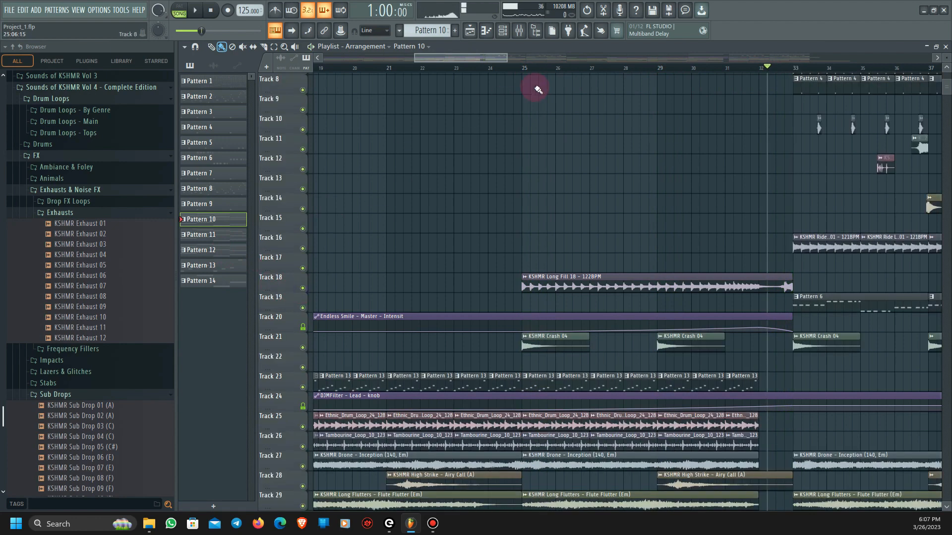
# - Play the full arrangement from the start of bar 25 with all tracks active
pyautogui.click(525, 69)
pyautogui.press('space')
pyautogui.scroll(-3, 588, 347)
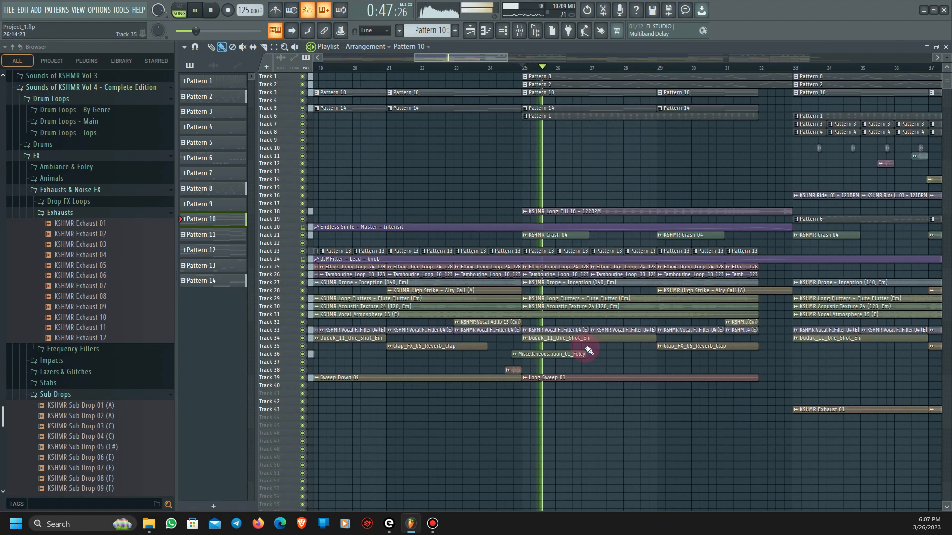
pyautogui.scroll(-3, 626, 365)
pyautogui.scroll(-3, 626, 365)
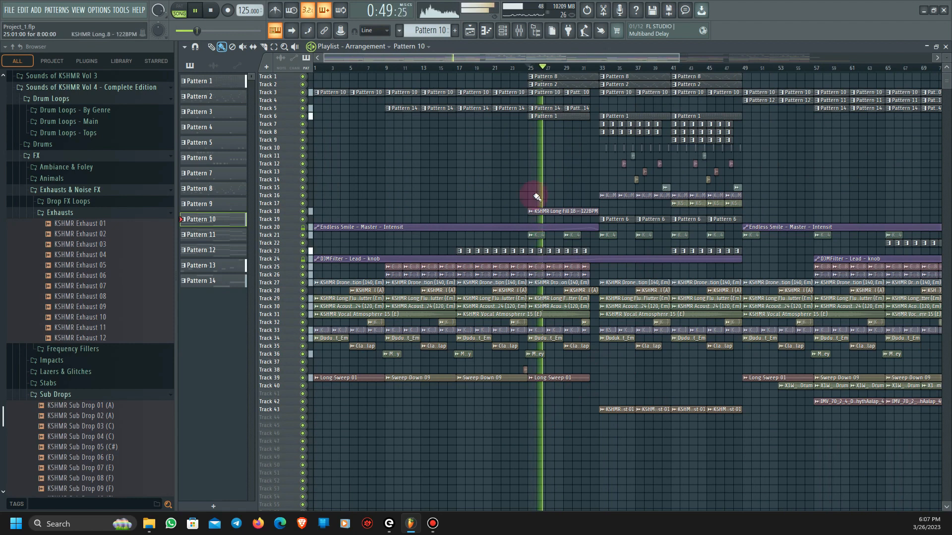
pyautogui.scroll(3, 540, 183)
pyautogui.press('space')
# - Play the build-up from partway through bar 25, skipping ahead to bar 28 and continuing into bar 33
pyautogui.scroll(5, 545, 218)
pyautogui.scroll(3, 551, 267)
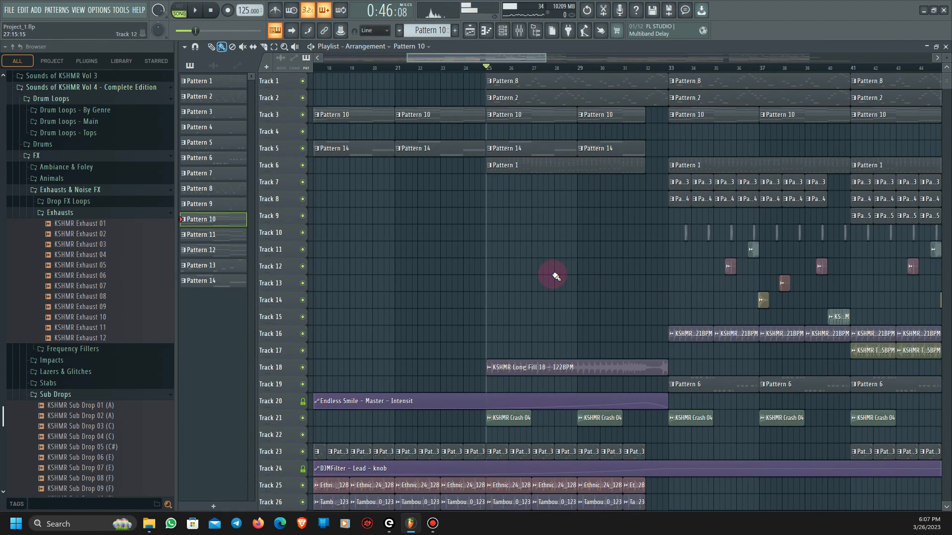
pyautogui.click(503, 69)
pyautogui.scroll(-3, 497, 349)
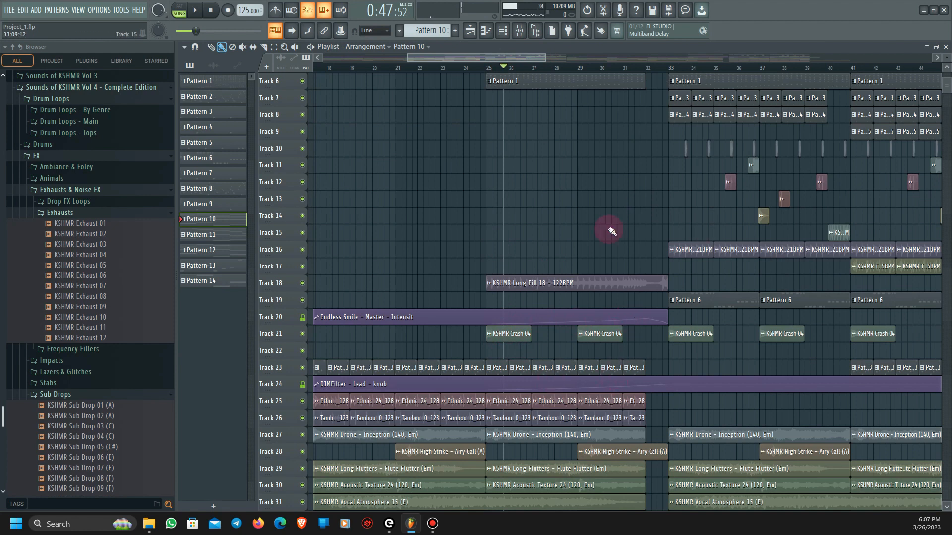
pyautogui.press('space')
pyautogui.click(571, 68)
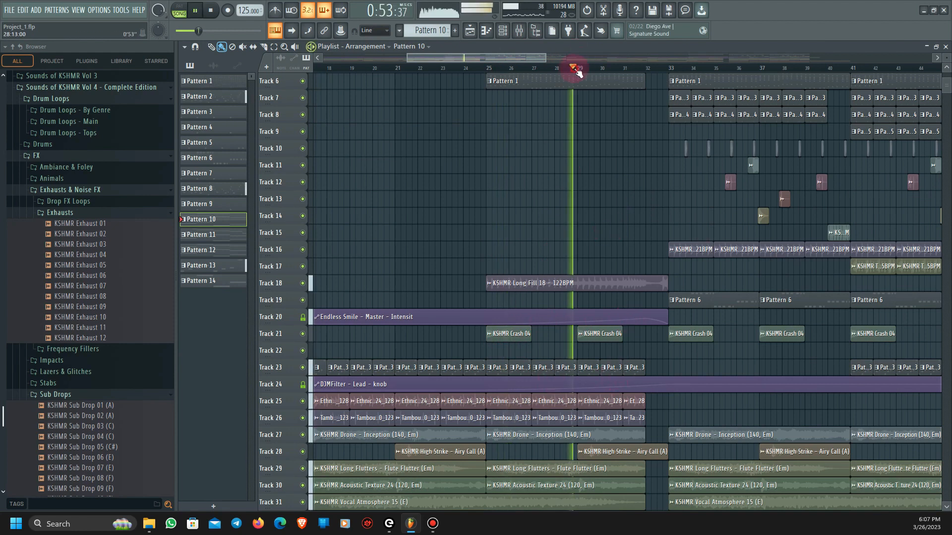
pyautogui.scroll(-6, 654, 335)
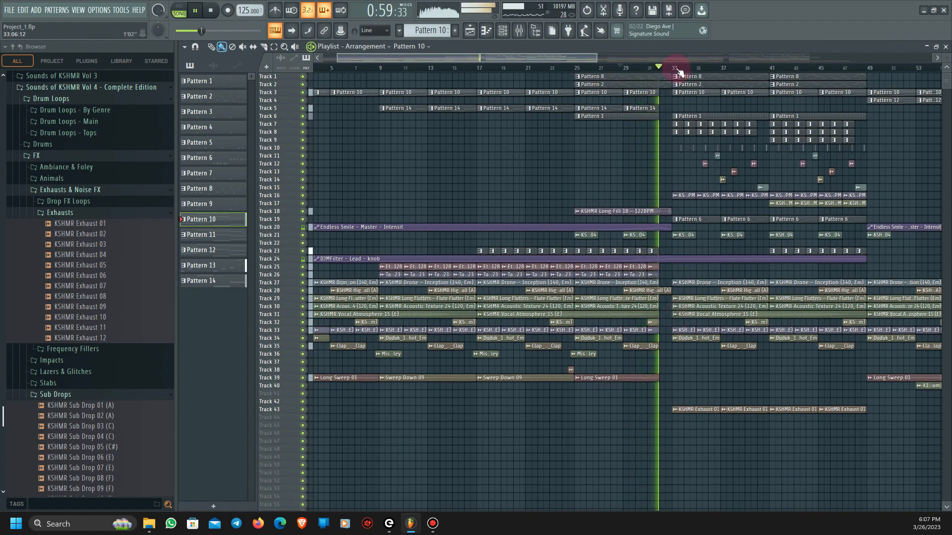
pyautogui.scroll(6, 724, 392)
pyautogui.scroll(-7, 722, 393)
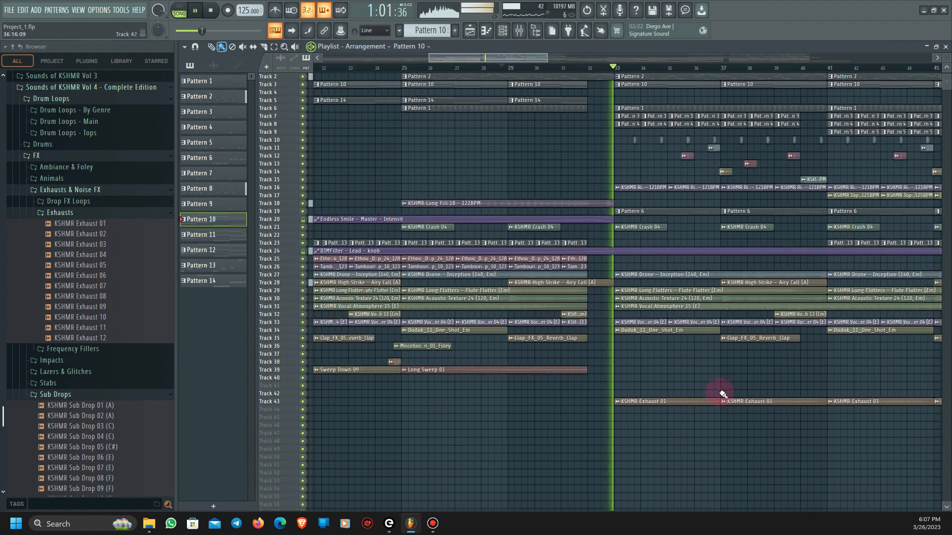
# - Play the section from bar 33, move the playback position to bar 49, and stop playback
pyautogui.moveTo(566, 55); pyautogui.dragTo(691, 59)
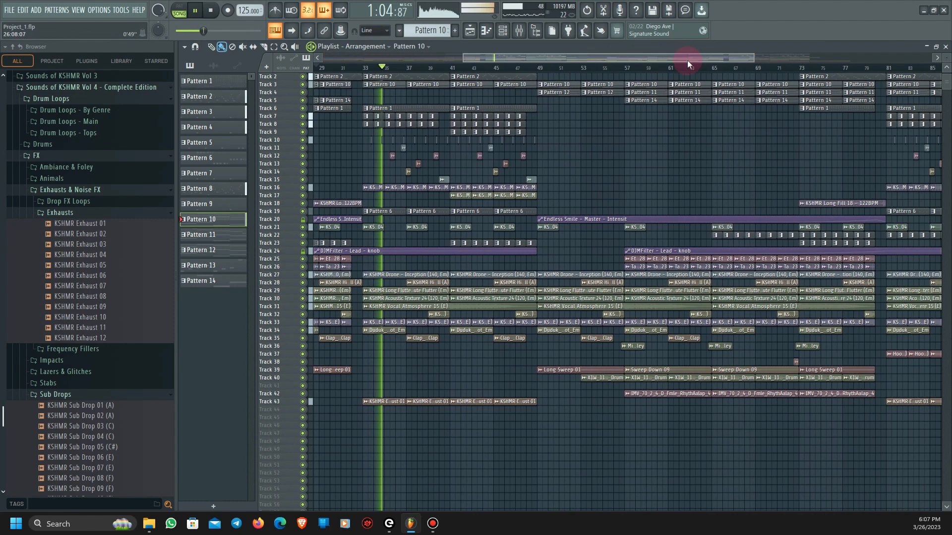
pyautogui.click(533, 68)
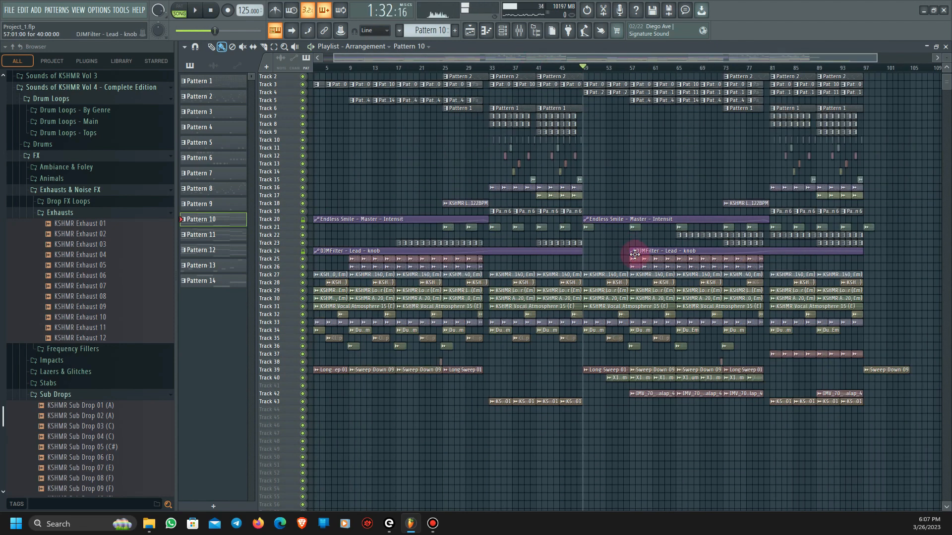
pyautogui.scroll(-4, 638, 250)
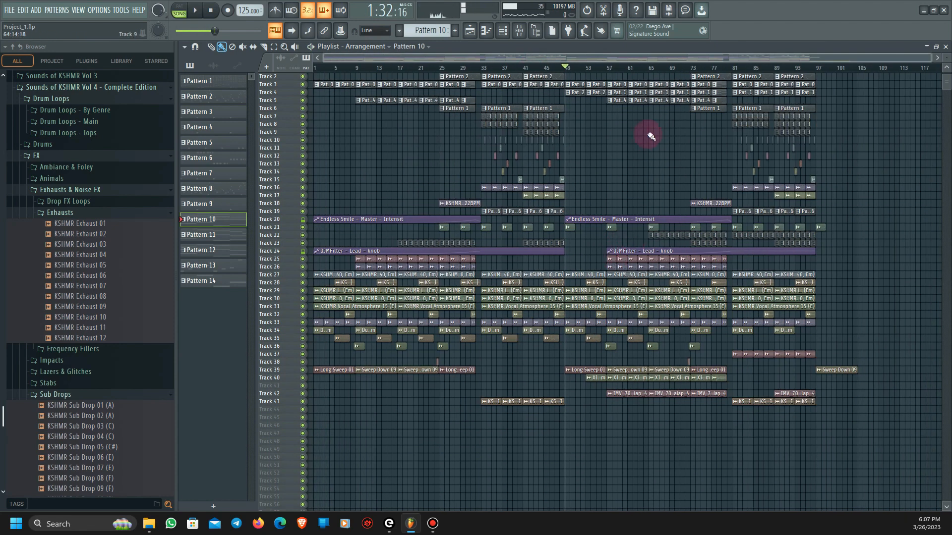
# - Enable the Vocals track in the mixer and close the mixer
pyautogui.click(525, 31)
pyautogui.scroll(-3, 763, 128)
pyautogui.click(738, 158)
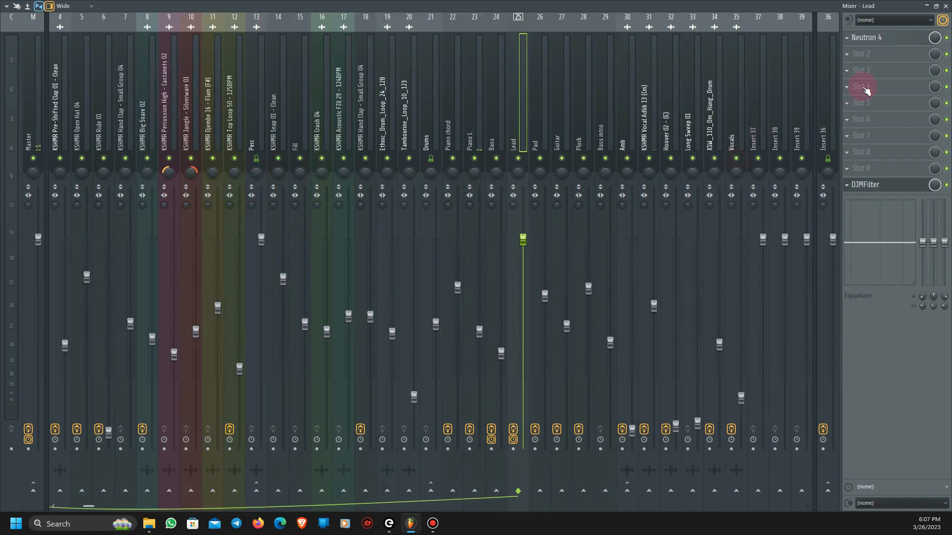
pyautogui.click(946, 6)
# - Play the full arrangement from bar 53, where Track 40's X1W_110_Dm_Hang_Drum clips begin
pyautogui.scroll(1, 606, 292)
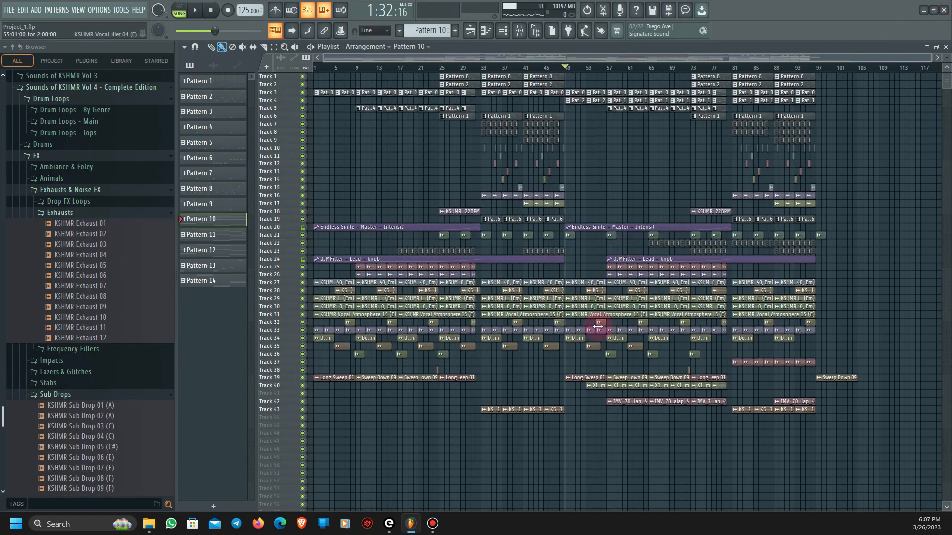
pyautogui.scroll(4, 598, 327)
pyautogui.scroll(4, 576, 276)
pyautogui.scroll(5, 550, 342)
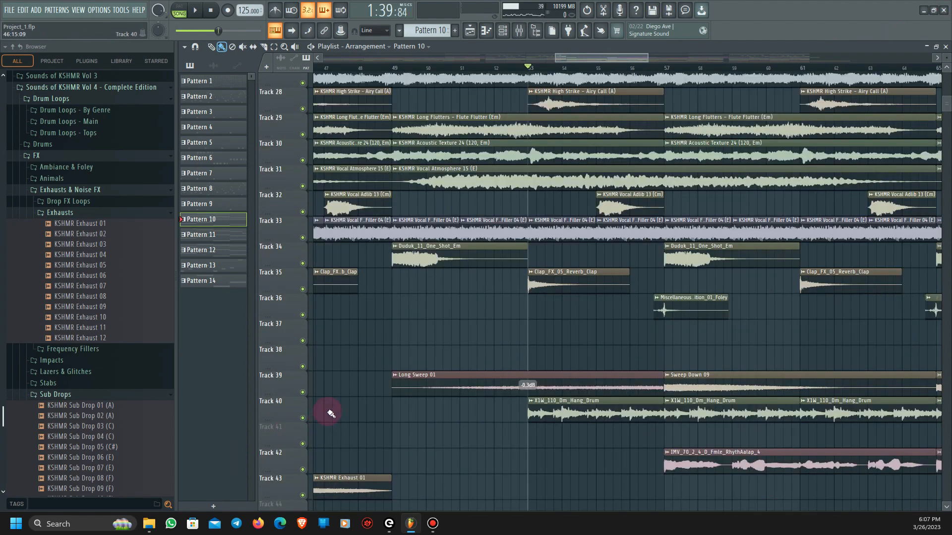
pyautogui.press('space')
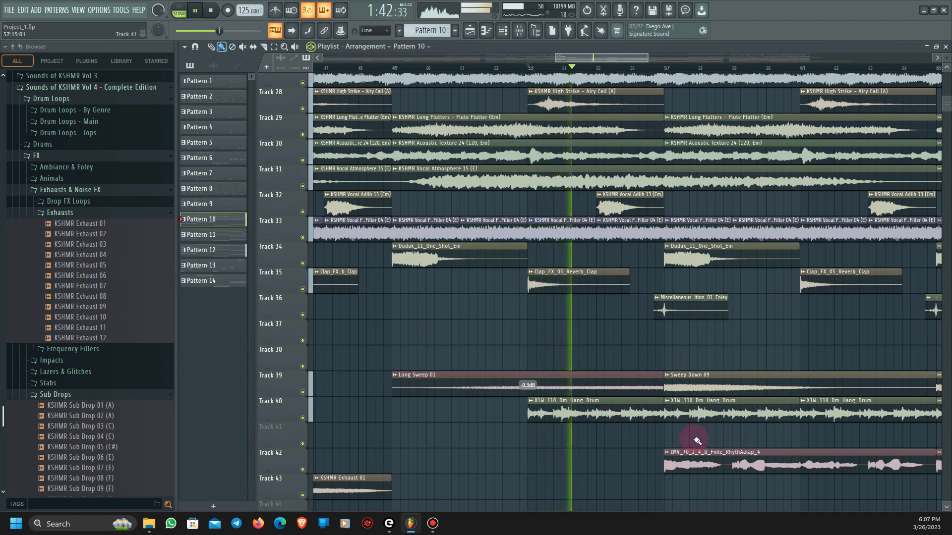
pyautogui.press('space')
# - Solo Track 40 and play its X1W_110_Dm_Hang_Drum clip from bar 53
pyautogui.rightClick(303, 418)
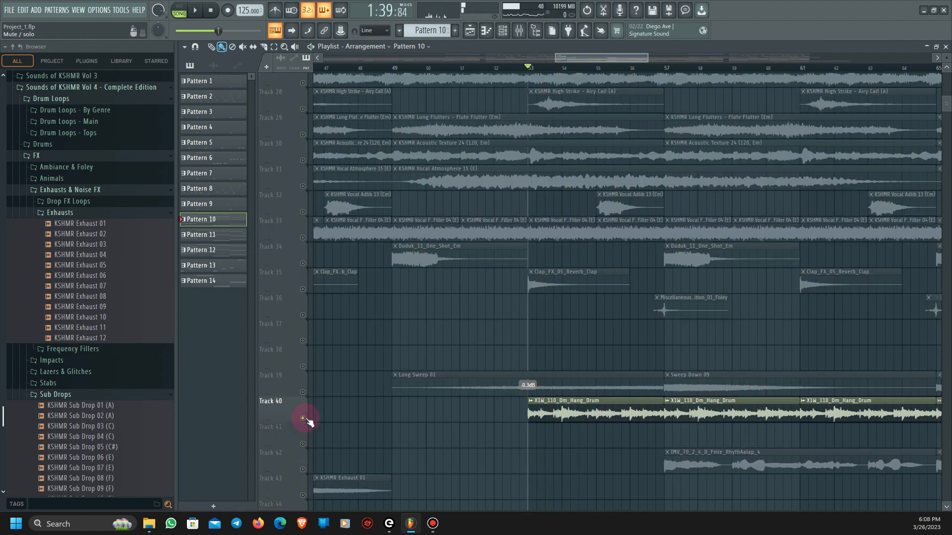
pyautogui.press('space')
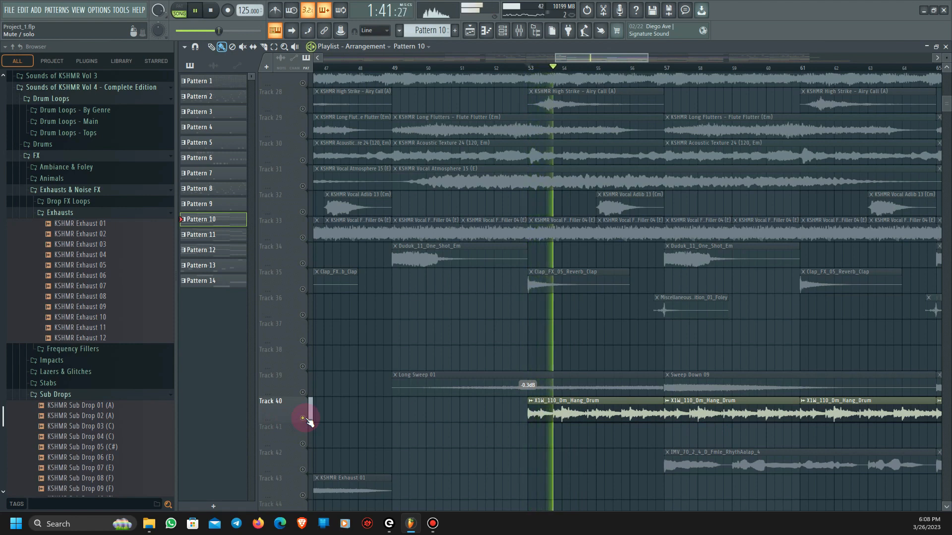
pyautogui.press('space')
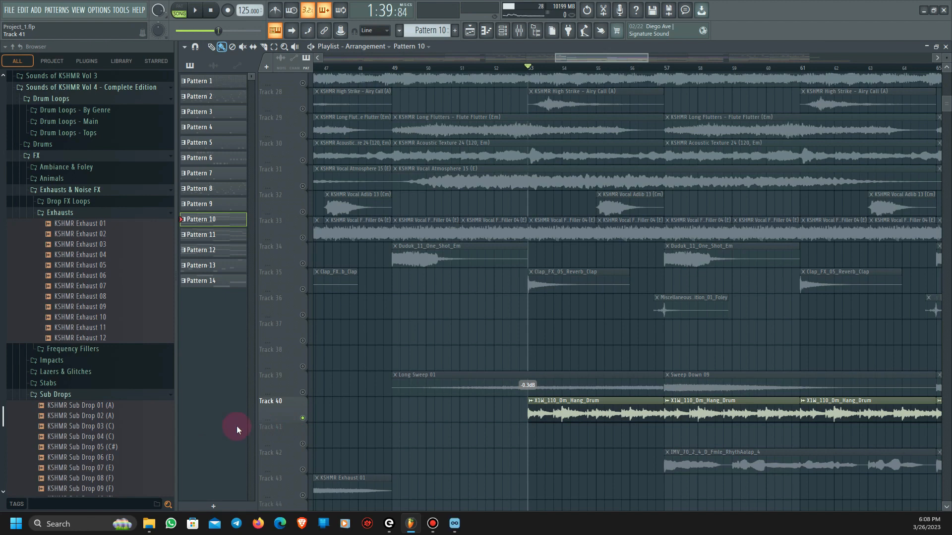
# - Switch to Loopcloud, set the X1W_110_Dm_Hang_Drum.wav loop's key to E, and preview it
pyautogui.click(455, 523)
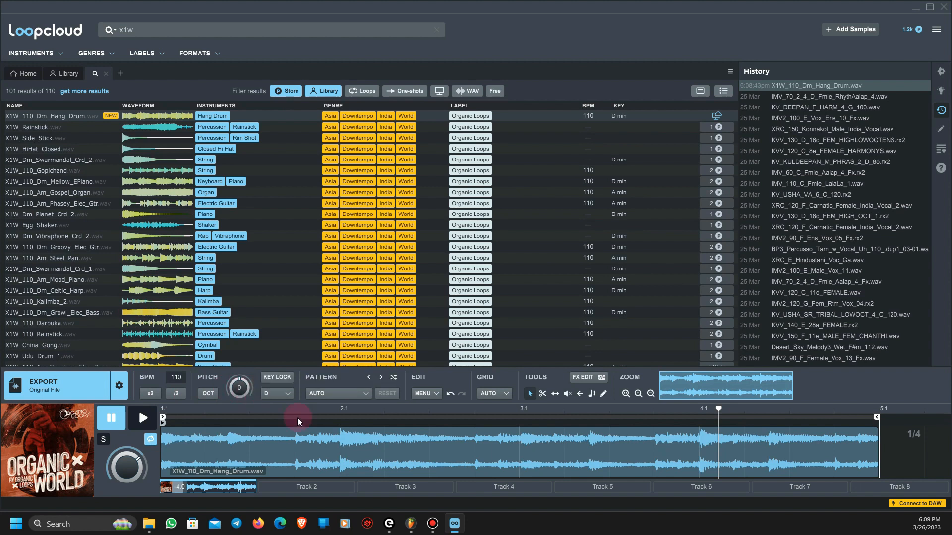
pyautogui.click(286, 398)
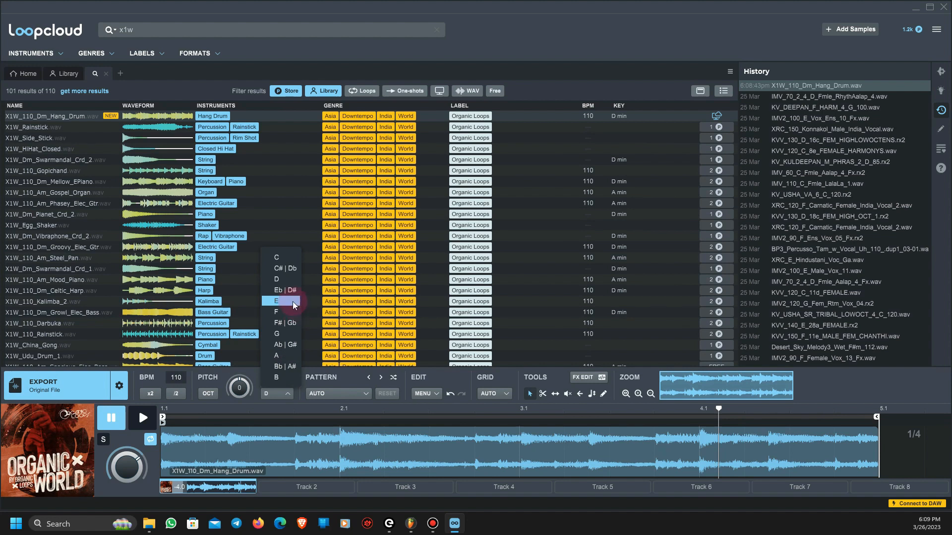
pyautogui.click(293, 303)
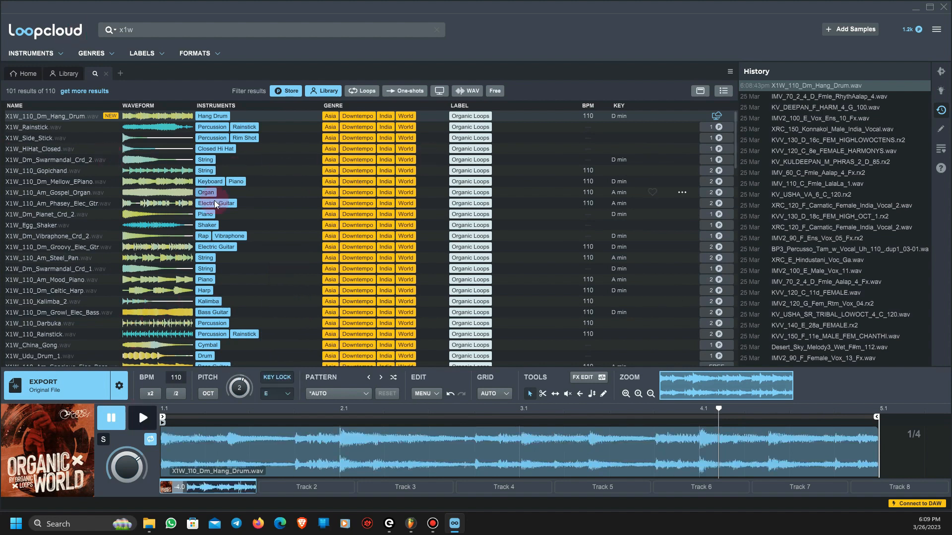
pyautogui.click(145, 421)
pyautogui.click(145, 421)
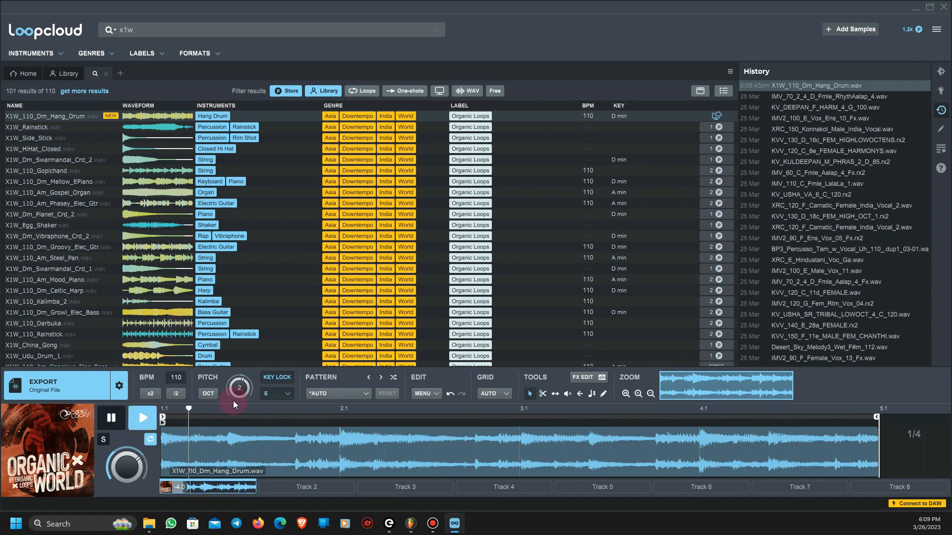
pyautogui.click(112, 419)
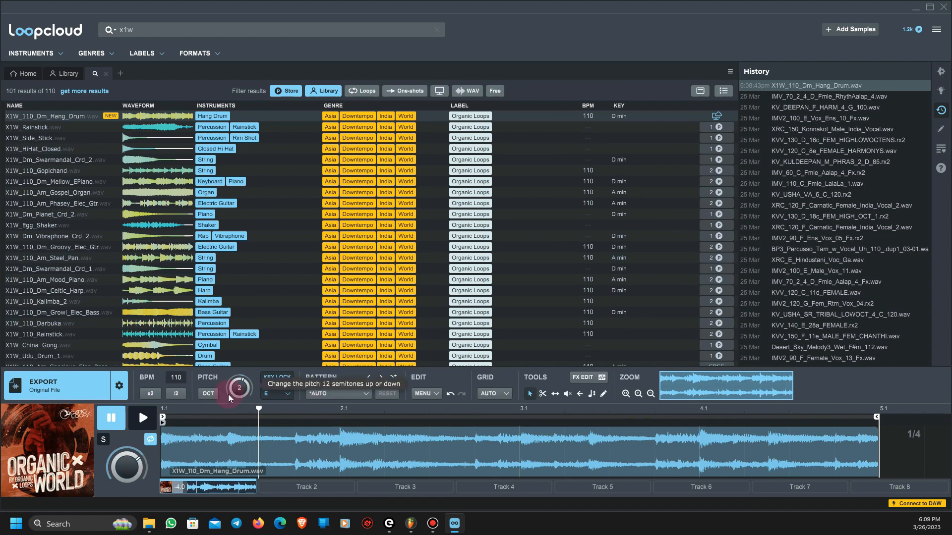
# - Turn off the hang drum loop's key lock and preview it from near the start in its original key
pyautogui.click(279, 380)
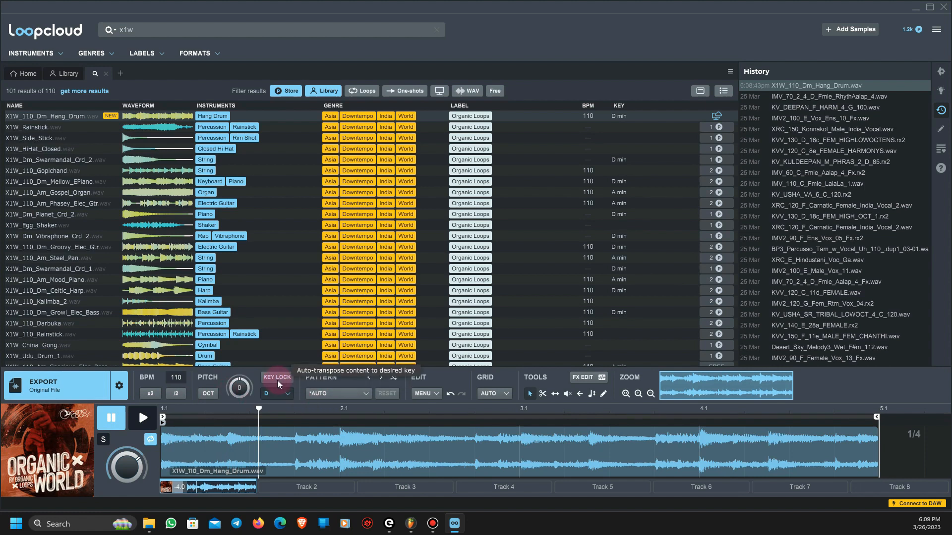
pyautogui.moveTo(259, 409); pyautogui.dragTo(171, 409)
pyautogui.click(141, 422)
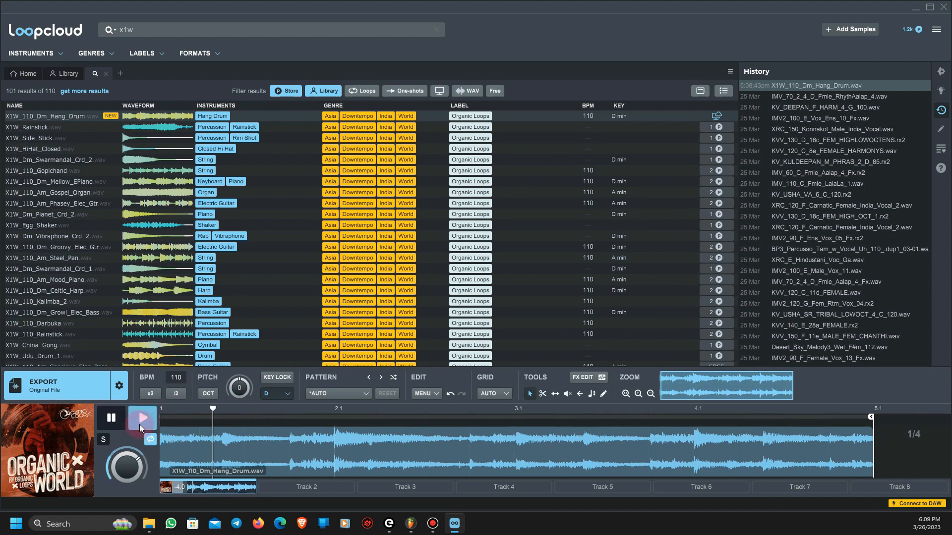
pyautogui.click(114, 421)
# - Set the hang drum loop's key to E again, preview it, and point out the export option
pyautogui.click(273, 393)
pyautogui.click(284, 302)
pyautogui.click(142, 418)
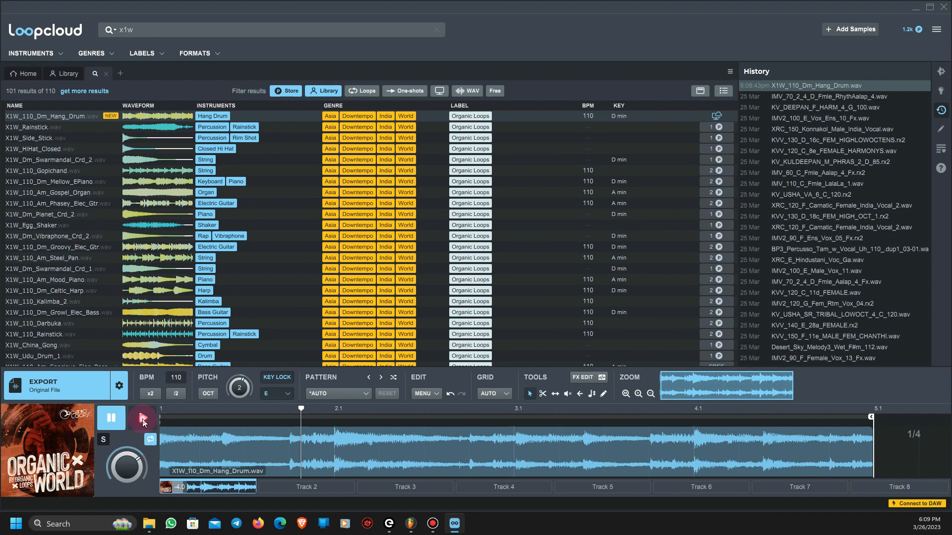
pyautogui.click(117, 422)
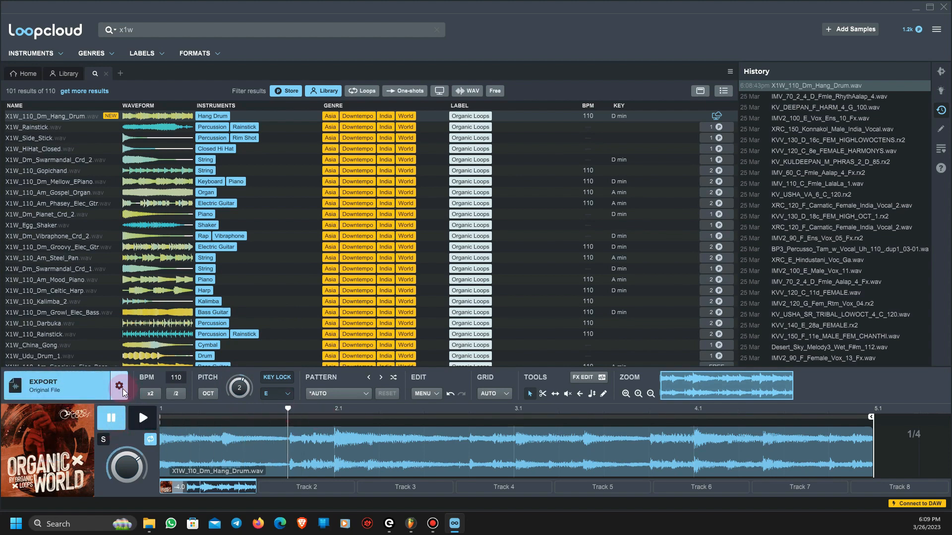
pyautogui.click(110, 387)
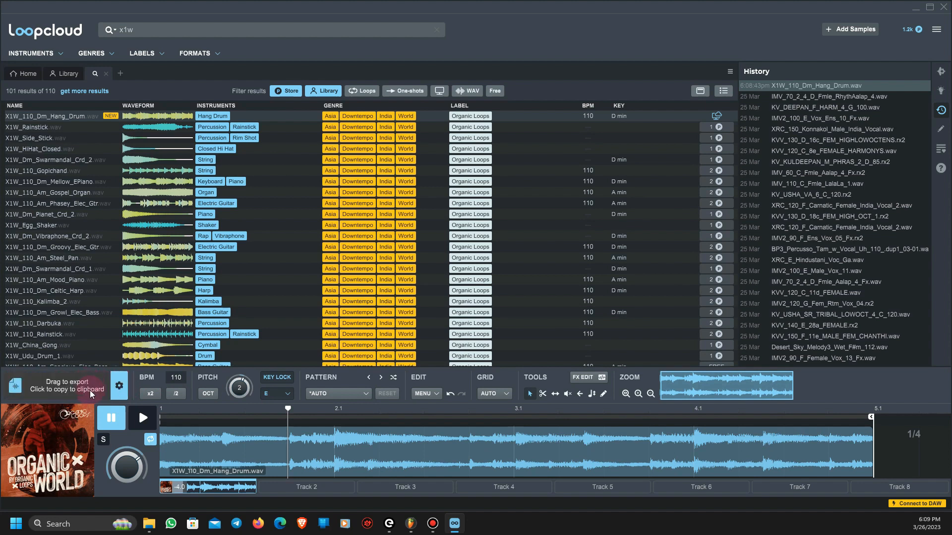
# - Close Loopcloud without saving the session changes, return to FL Studio, and restore all playlist tracks from Track 40's solo
pyautogui.click(944, 8)
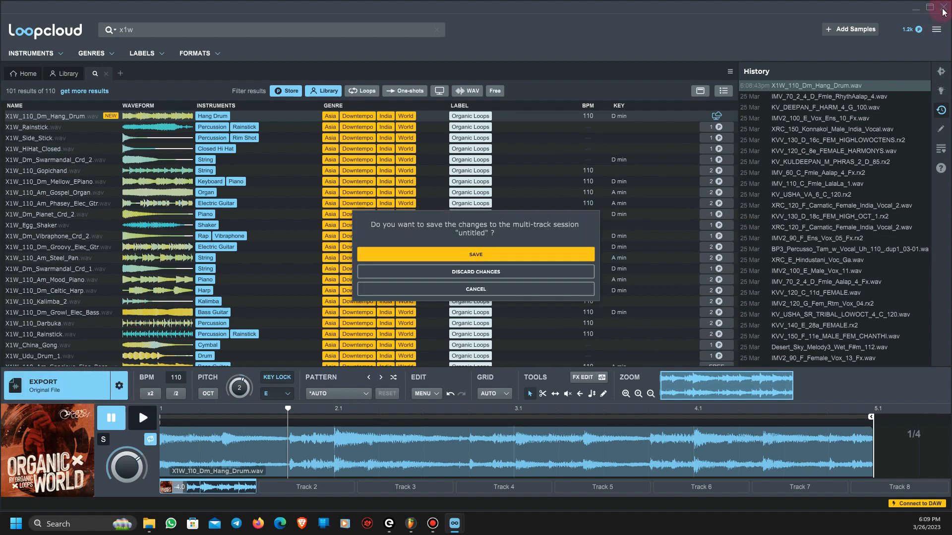
pyautogui.click(502, 272)
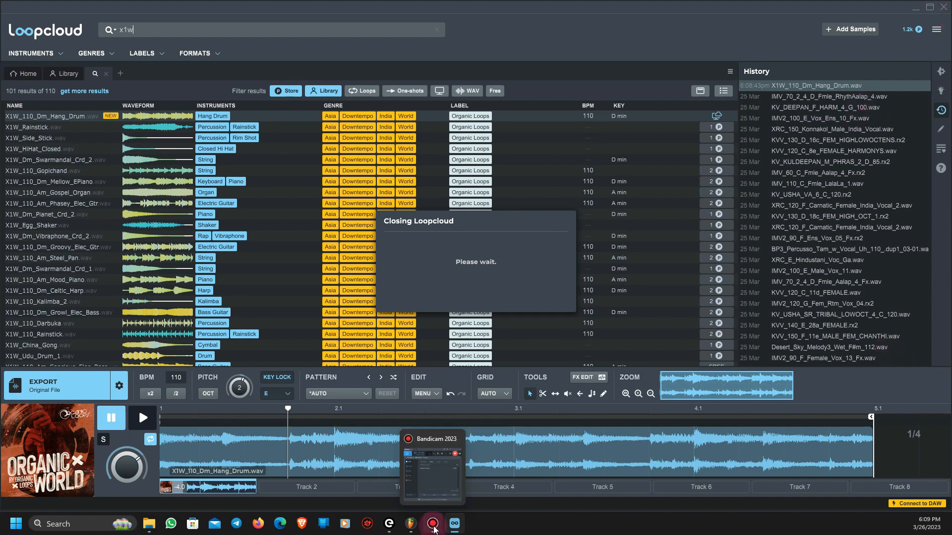
pyautogui.click(411, 526)
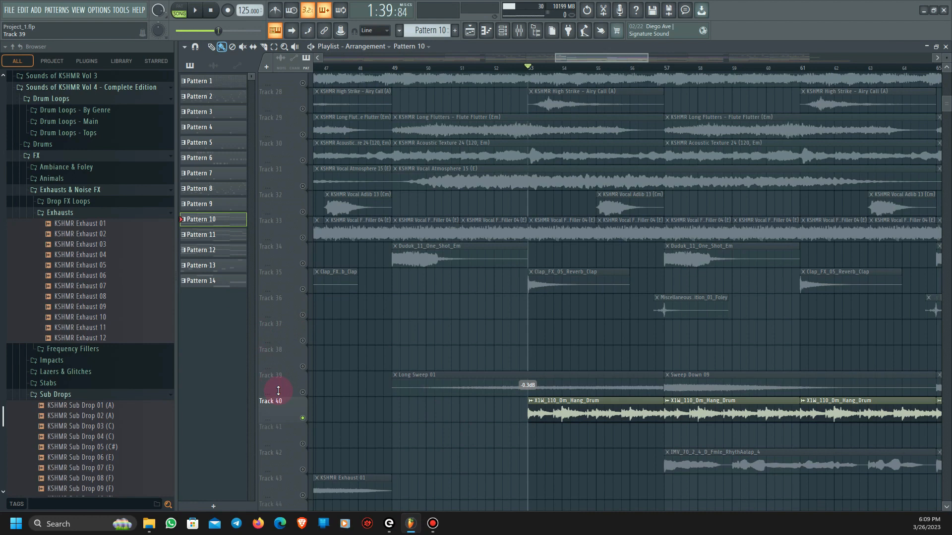
pyautogui.rightClick(303, 418)
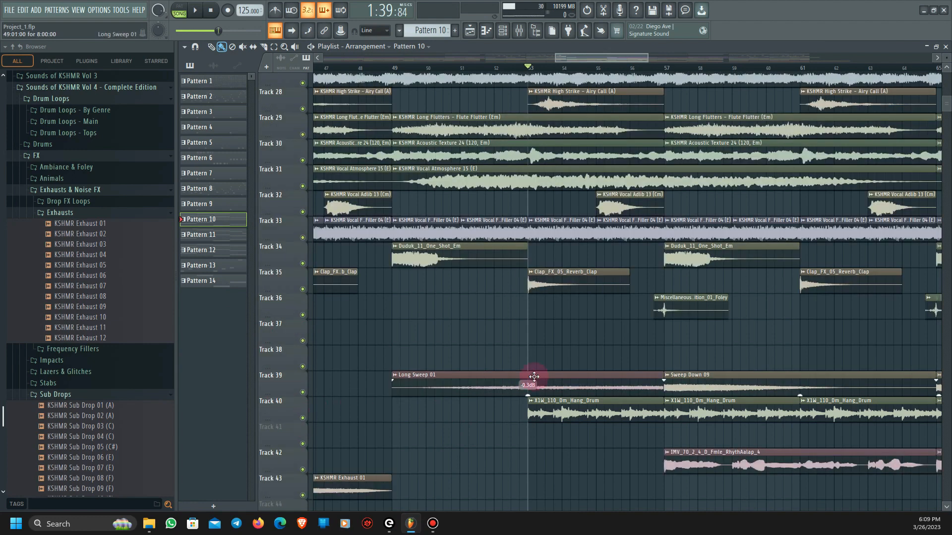
# - Play the full arrangement from bar 57, where Track 42's IMV_70_2_4_D_Fmle_RhythAalap_4 vocal clips begin
pyautogui.scroll(-2, 590, 376)
pyautogui.scroll(-4, 635, 366)
pyautogui.scroll(4, 634, 366)
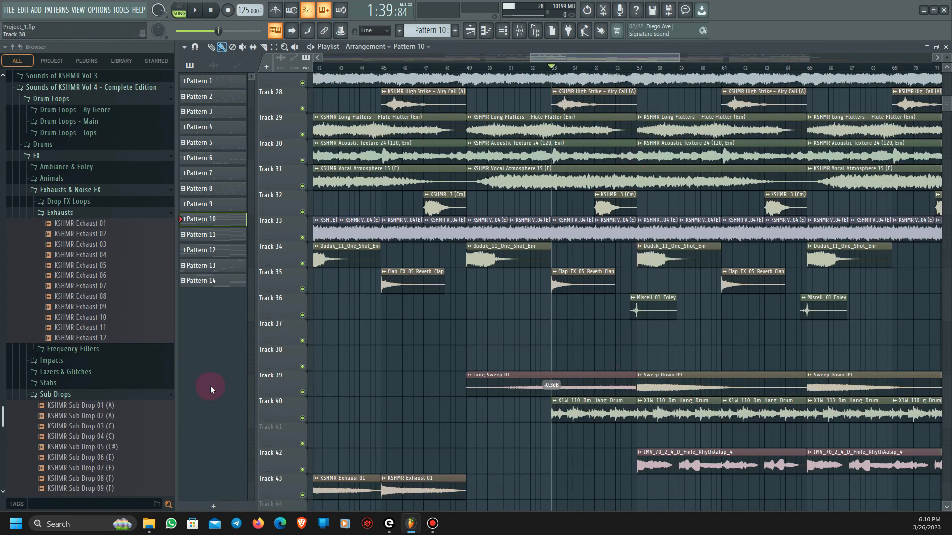
pyautogui.moveTo(632, 59); pyautogui.dragTo(669, 60)
pyautogui.moveTo(946, 71); pyautogui.dragTo(943, 63)
pyautogui.click(481, 68)
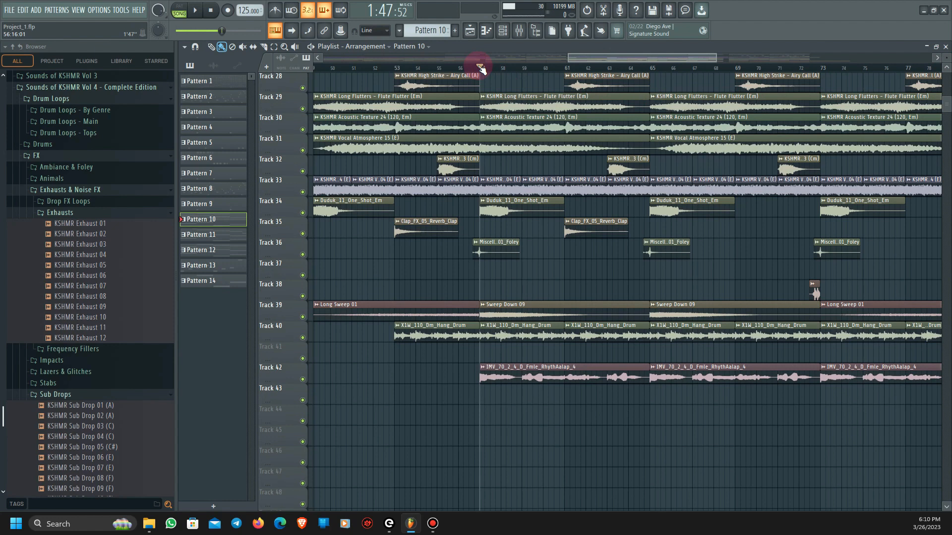
pyautogui.press('space')
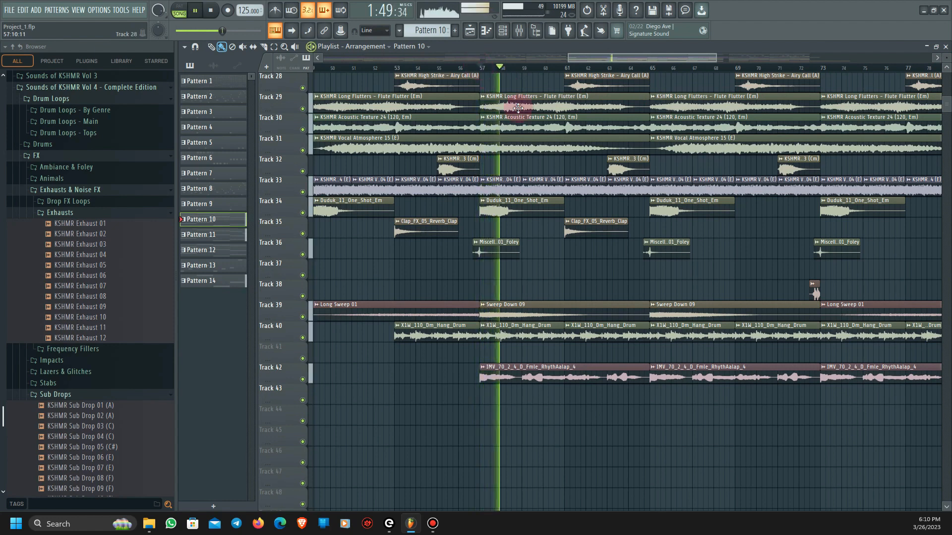
pyautogui.scroll(-2, 518, 344)
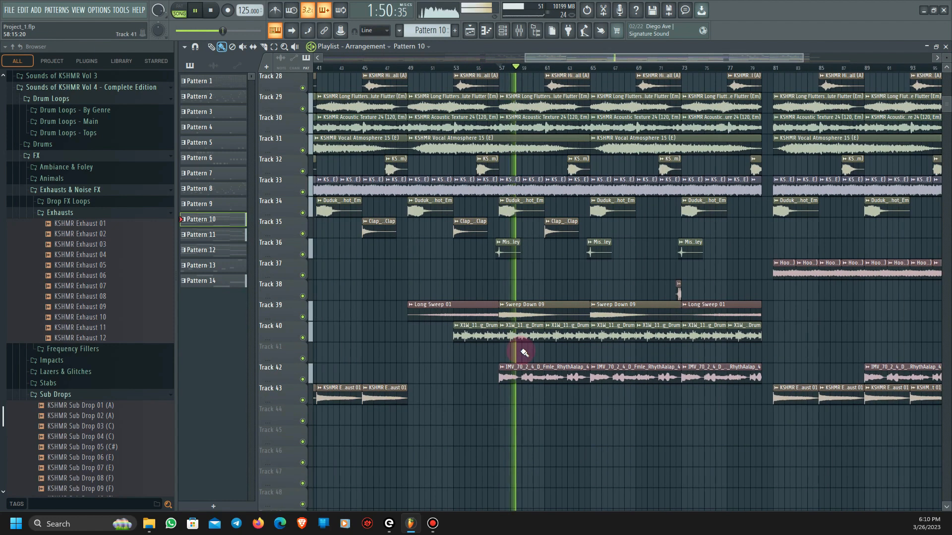
pyautogui.press('space')
# - Solo Track 42, play its IMV_70_2_4_D_Fmle_RhythAalap_4 vocal clip from bar 57, and restore all tracks
pyautogui.click(557, 372)
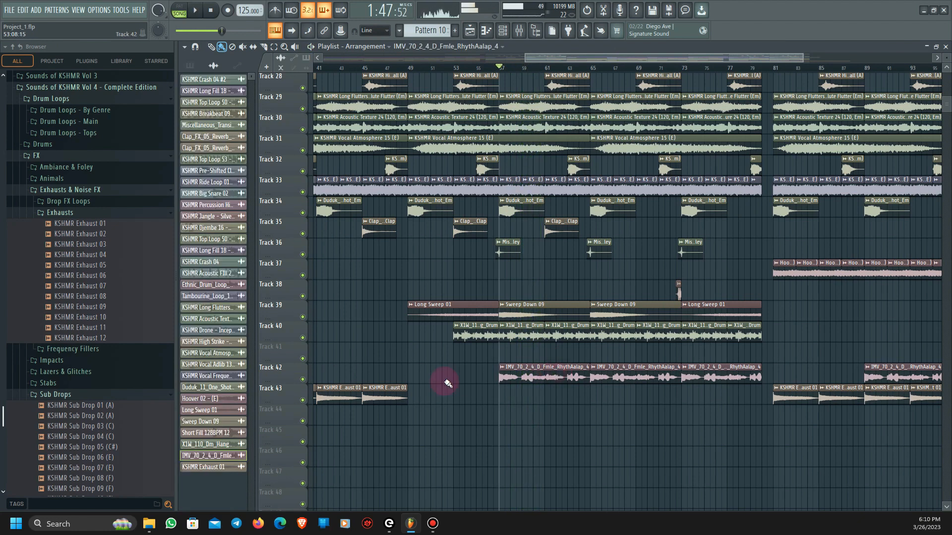
pyautogui.rightClick(303, 379)
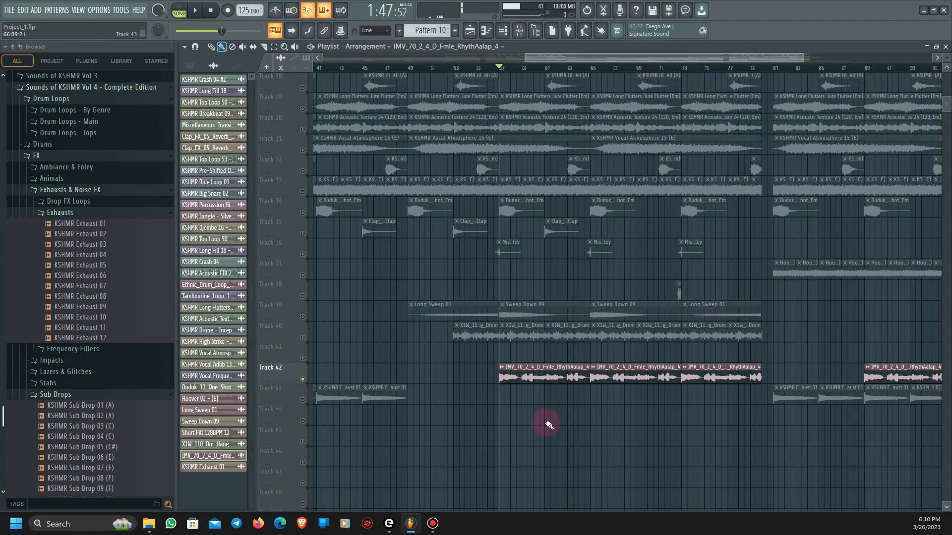
pyautogui.scroll(4, 605, 442)
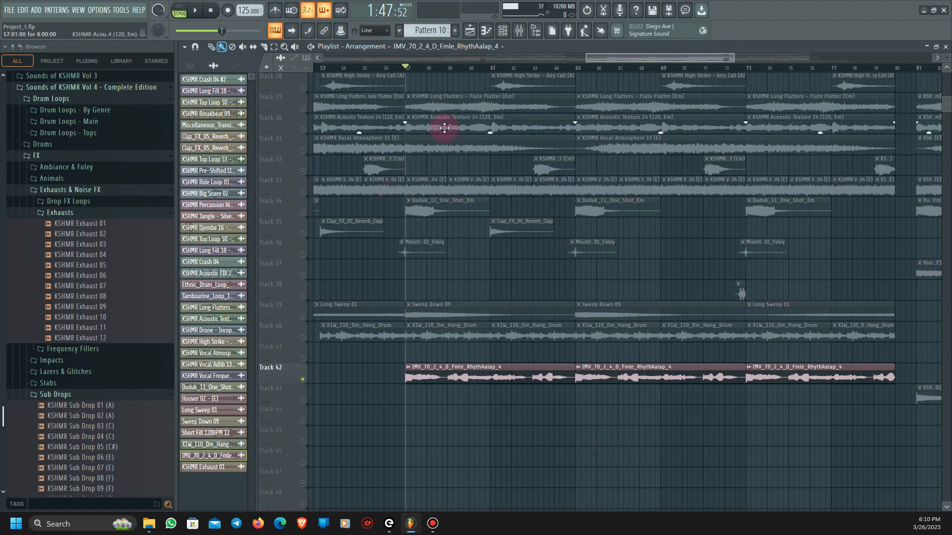
pyautogui.press('space')
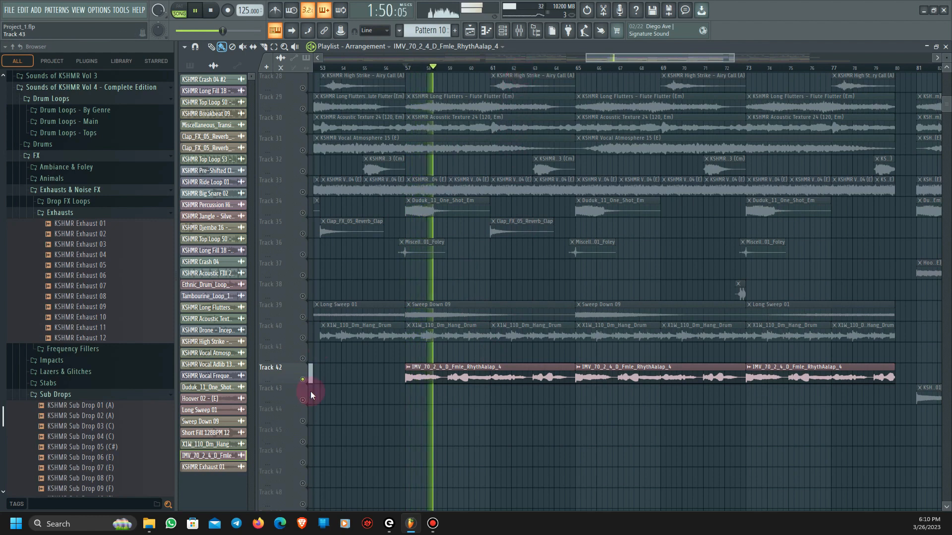
pyautogui.press('space')
pyautogui.rightClick(302, 380)
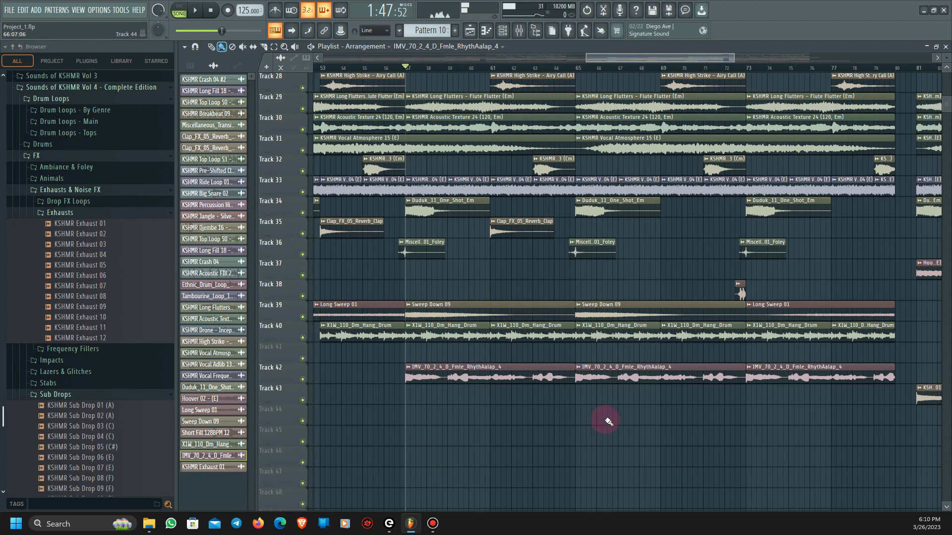
# - Play the full arrangement from bar 57 and skip ahead to shortly before bar 65
pyautogui.press('space')
pyautogui.keyDown('ctrl'); pyautogui.scroll(-3, 585, 410); pyautogui.keyUp('ctrl')
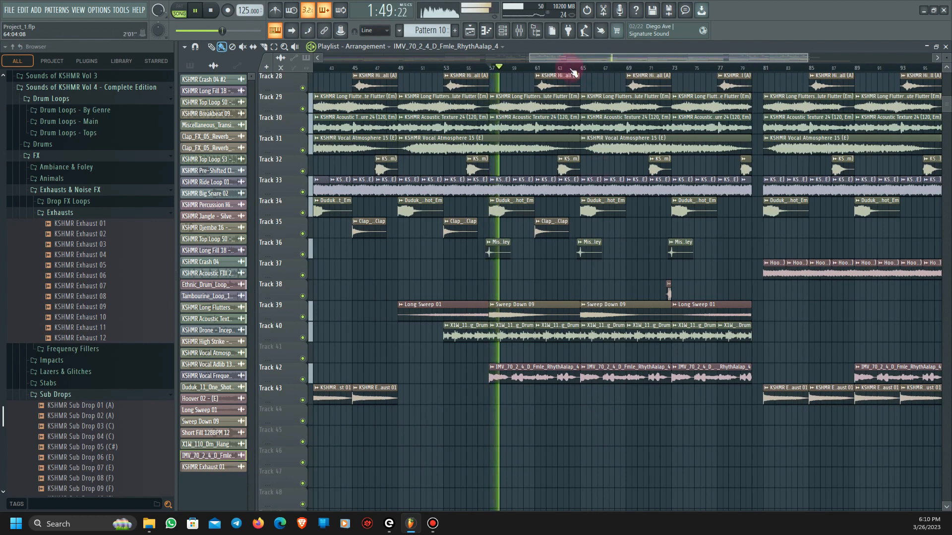
pyautogui.click(571, 68)
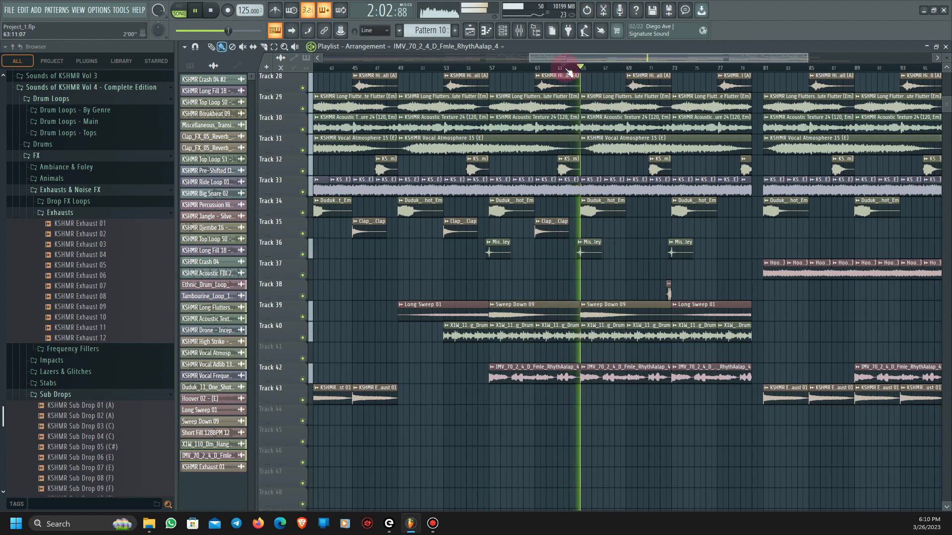
# - Stop playback and set the playback position to bar 65 in the arrangement
pyautogui.moveTo(625, 58); pyautogui.dragTo(652, 58)
pyautogui.press('space')
pyautogui.click(521, 59)
pyautogui.click(584, 70)
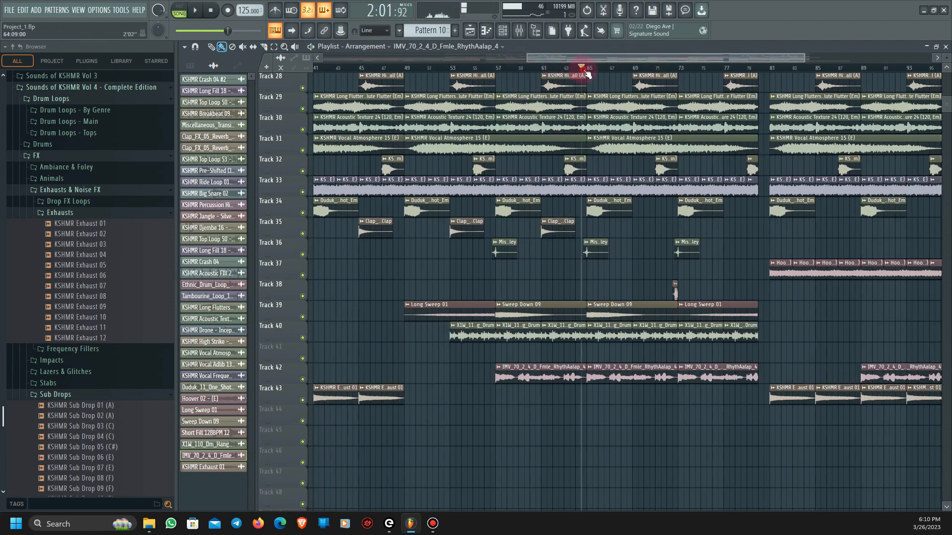
pyautogui.click(589, 69)
# - Play the full arrangement from bar 65 and skip ahead to about bar 73
pyautogui.hscroll(3, 587, 198)
pyautogui.scroll(2, 570, 251)
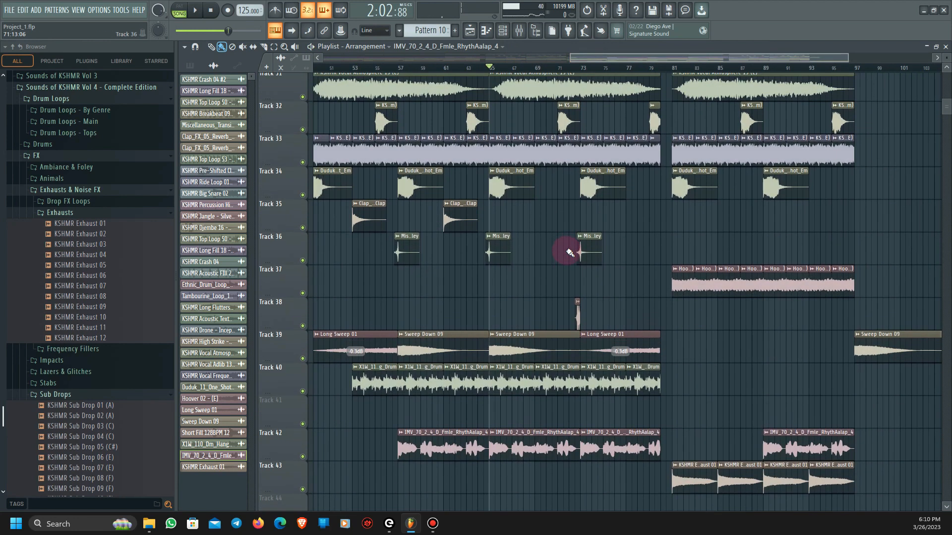
pyautogui.scroll(3, 562, 298)
pyautogui.scroll(1, 563, 307)
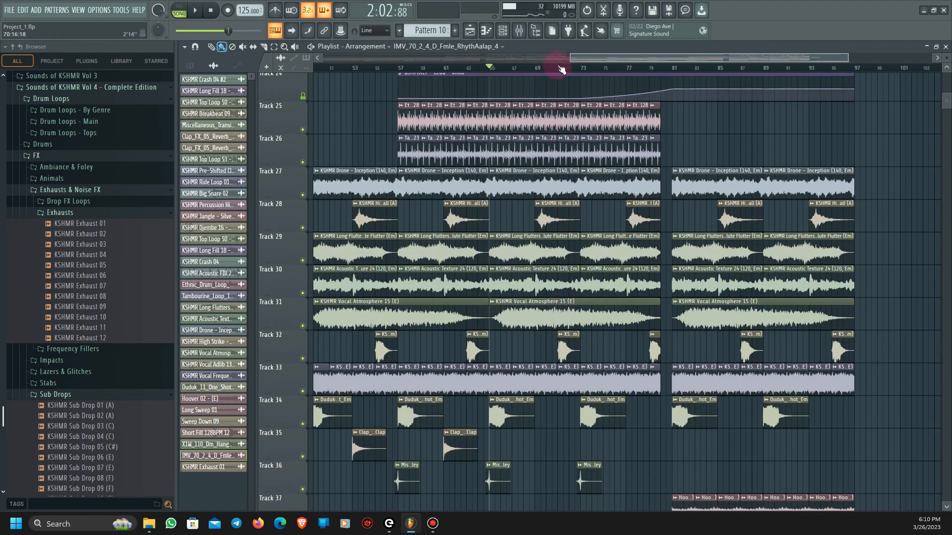
pyautogui.press('space')
pyautogui.click(574, 69)
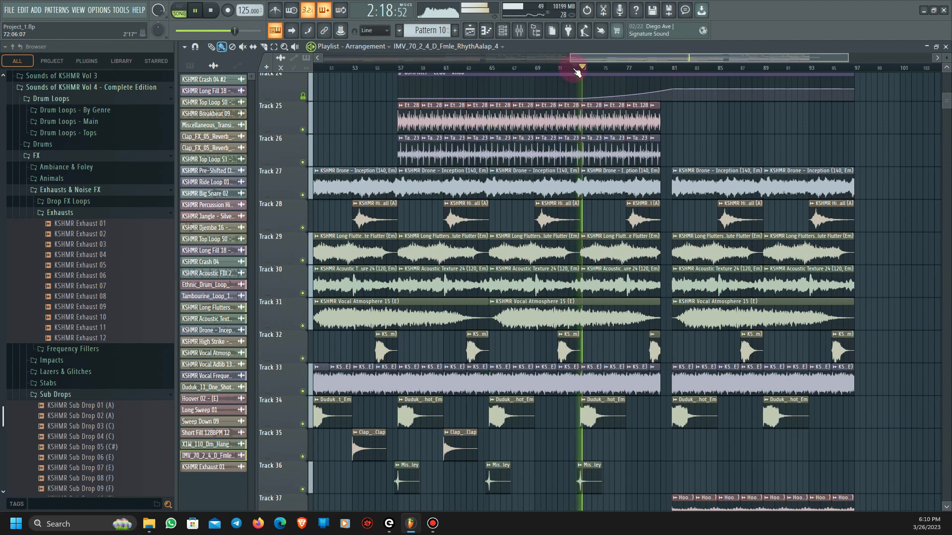
# - Skip playback ahead to bar 84, stop it, and look over the tracks that make up bars 73 to 97
pyautogui.moveTo(637, 58); pyautogui.dragTo(662, 60)
pyautogui.click(653, 66)
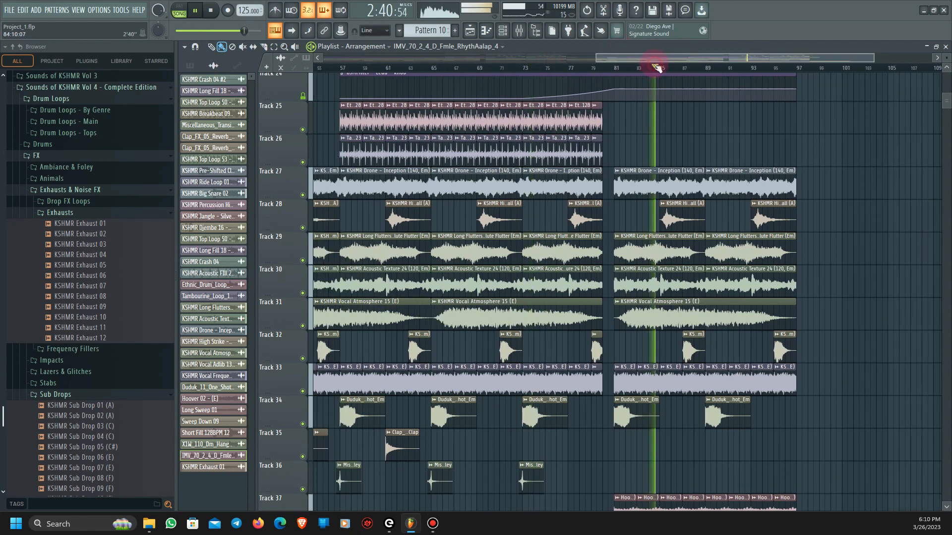
pyautogui.press('space')
pyautogui.scroll(12, 642, 336)
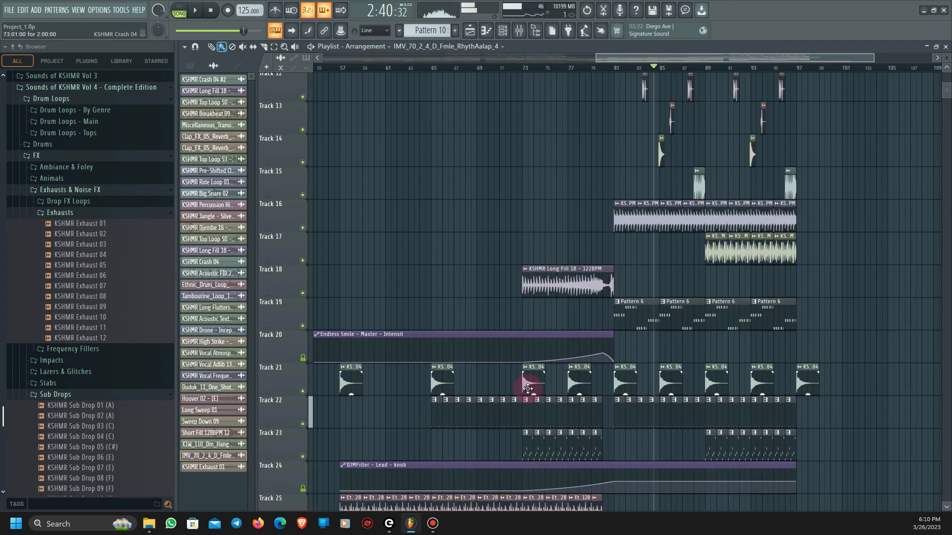
pyautogui.scroll(-5, 512, 362)
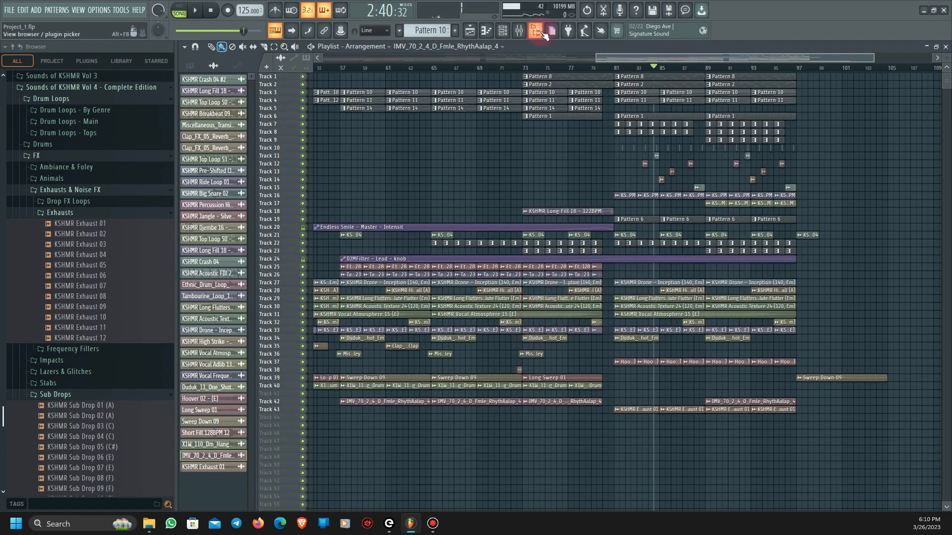
pyautogui.scroll(5, 570, 140)
pyautogui.scroll(-2, 617, 345)
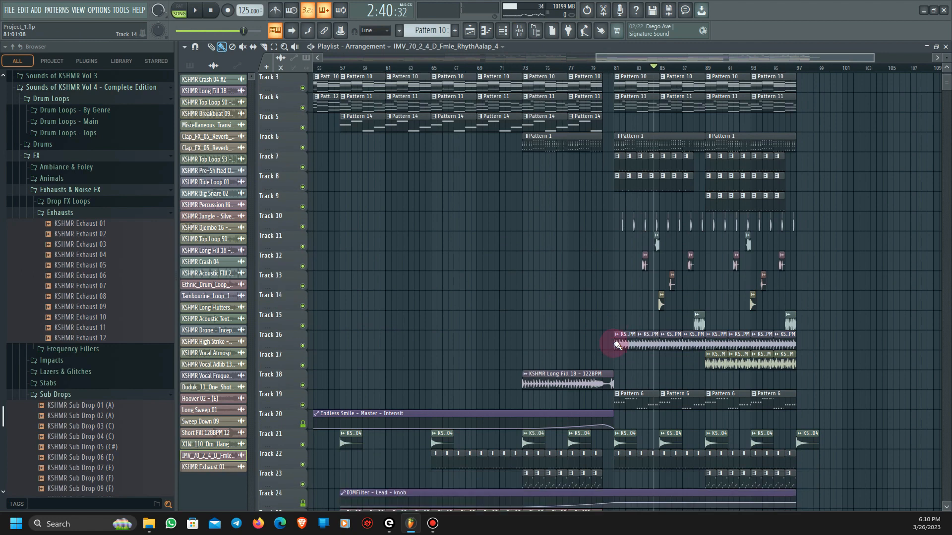
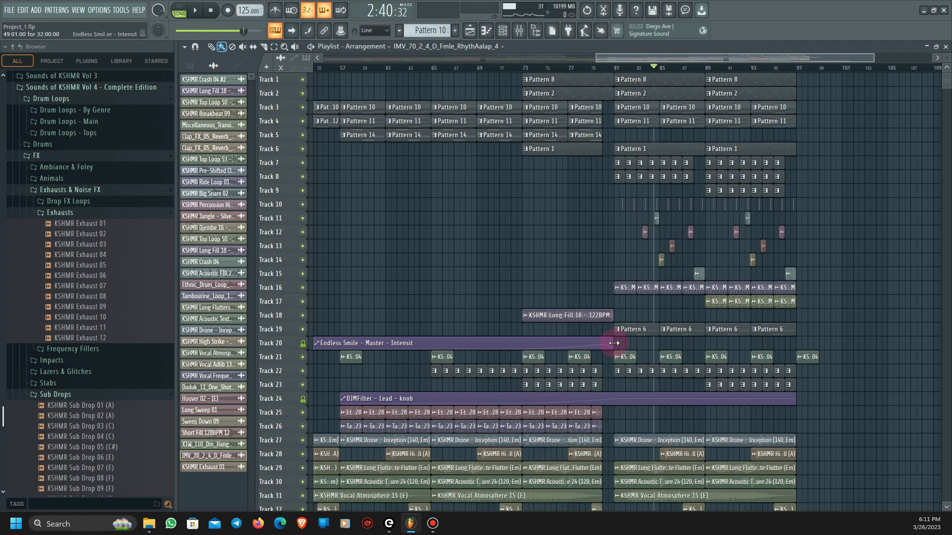
# - Look over the complete arrangement across all used tracks, from the opening bars to about bar 80
pyautogui.scroll(-6, 793, 357)
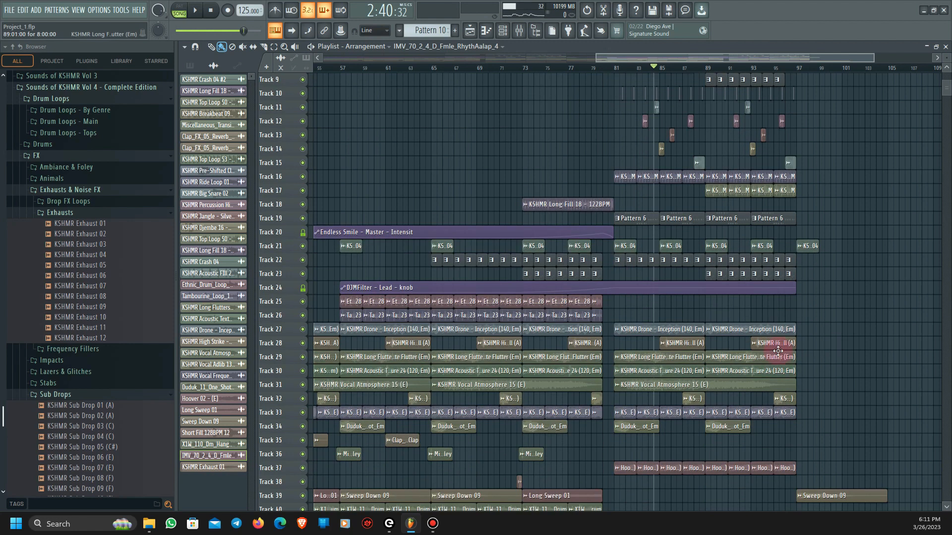
pyautogui.scroll(6, 758, 397)
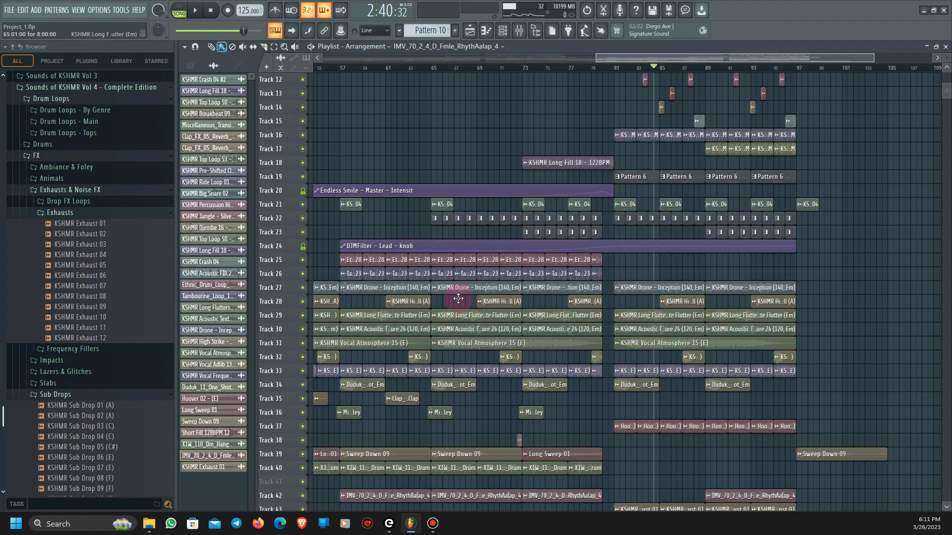
pyautogui.moveTo(707, 58); pyautogui.dragTo(235, 69)
pyautogui.moveTo(946, 58); pyautogui.dragTo(946, 79)
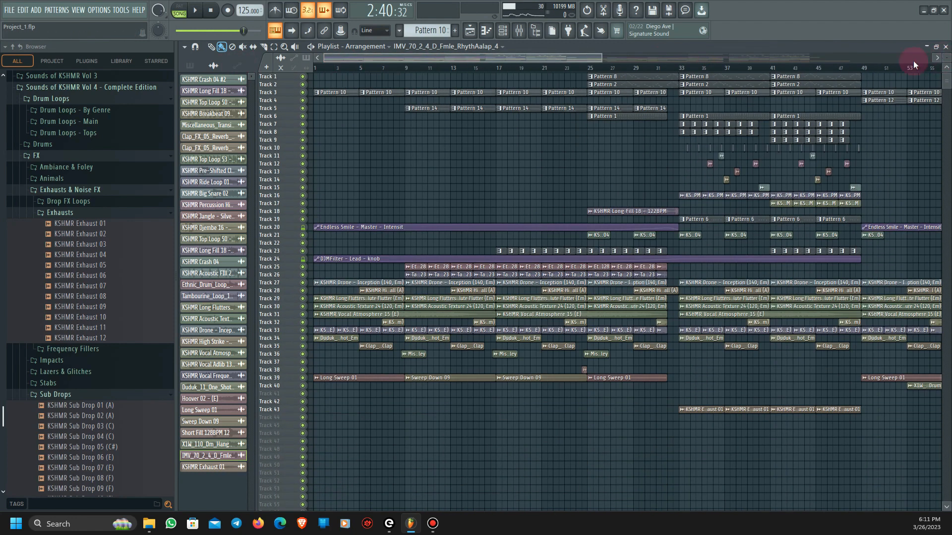
pyautogui.moveTo(614, 59); pyautogui.dragTo(722, 70)
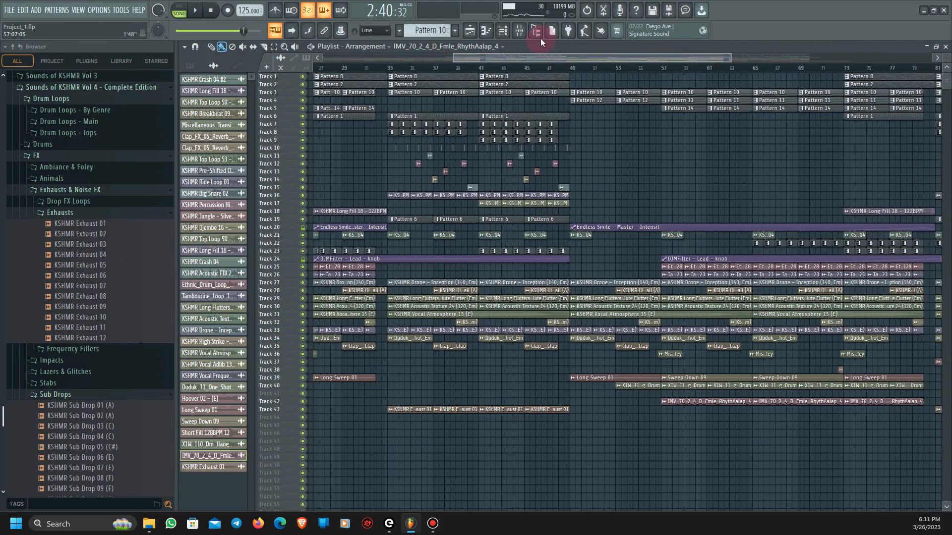
# - Open the Raum reverb on the Guitar mixer track and place its window over the middle of the arrangement
pyautogui.click(516, 30)
pyautogui.moveTo(519, 112); pyautogui.dragTo(562, 146)
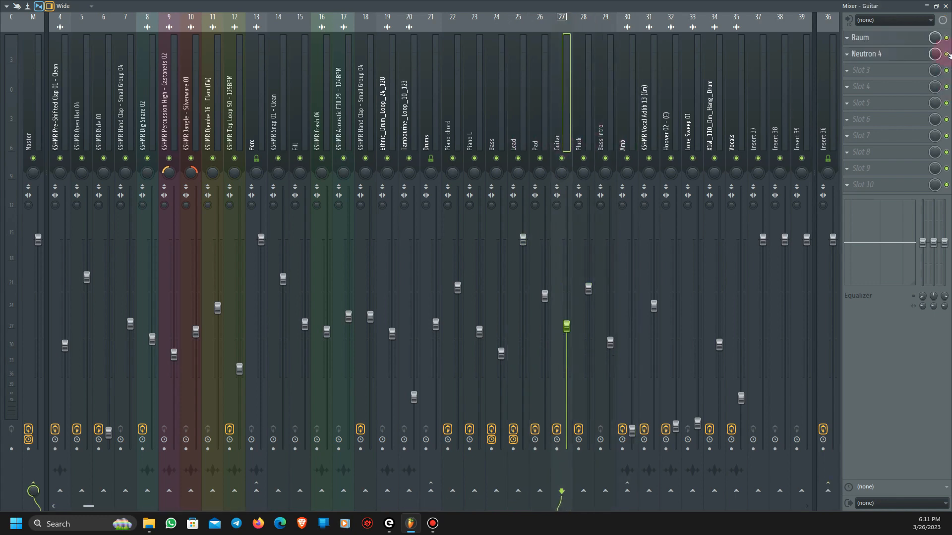
pyautogui.click(890, 38)
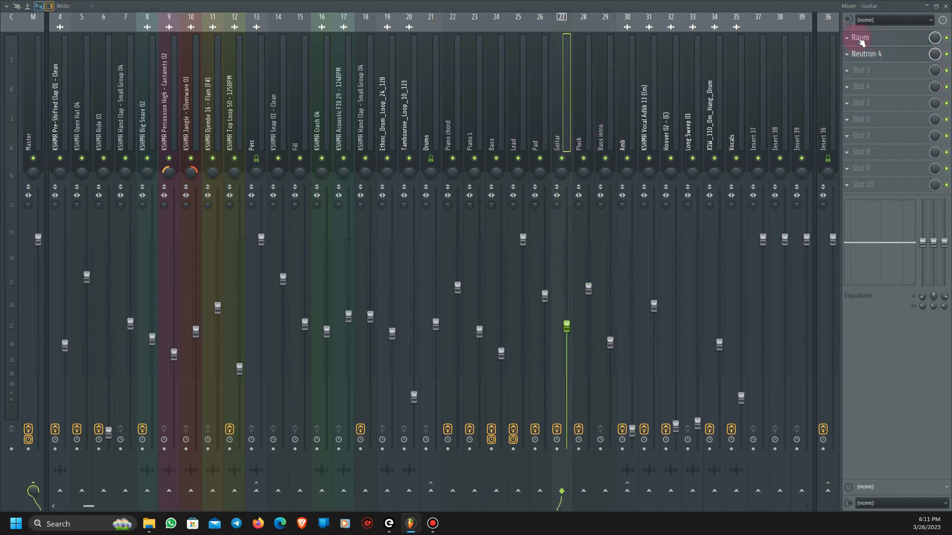
pyautogui.click(946, 5)
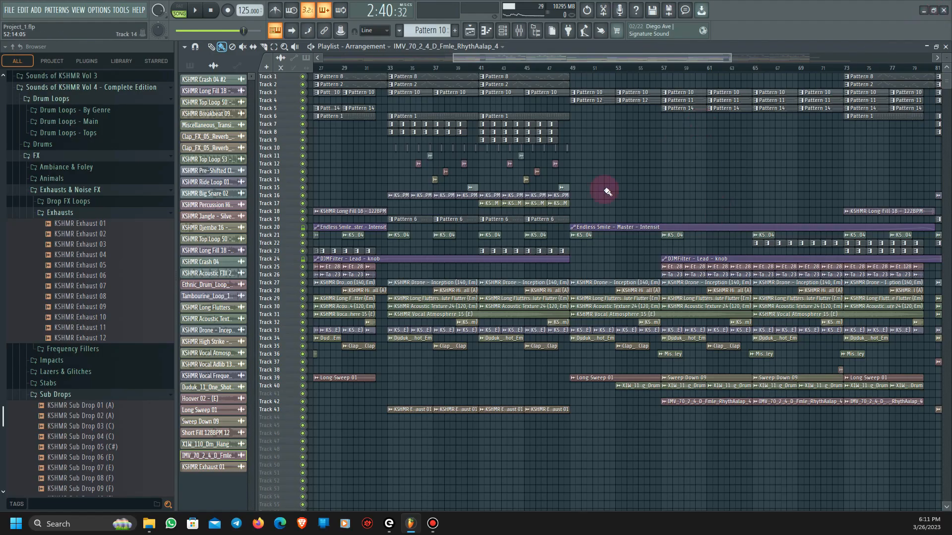
pyautogui.click(525, 34)
pyautogui.click(891, 42)
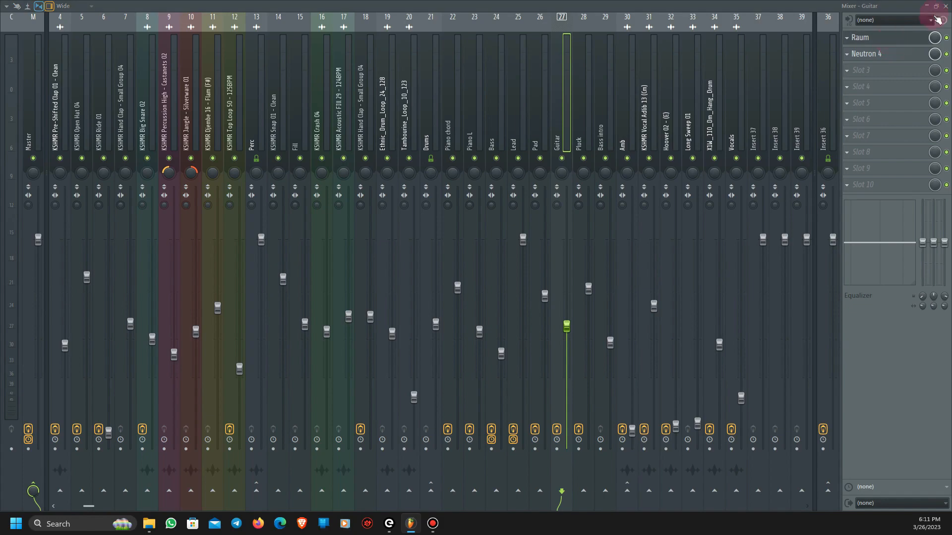
pyautogui.click(946, 6)
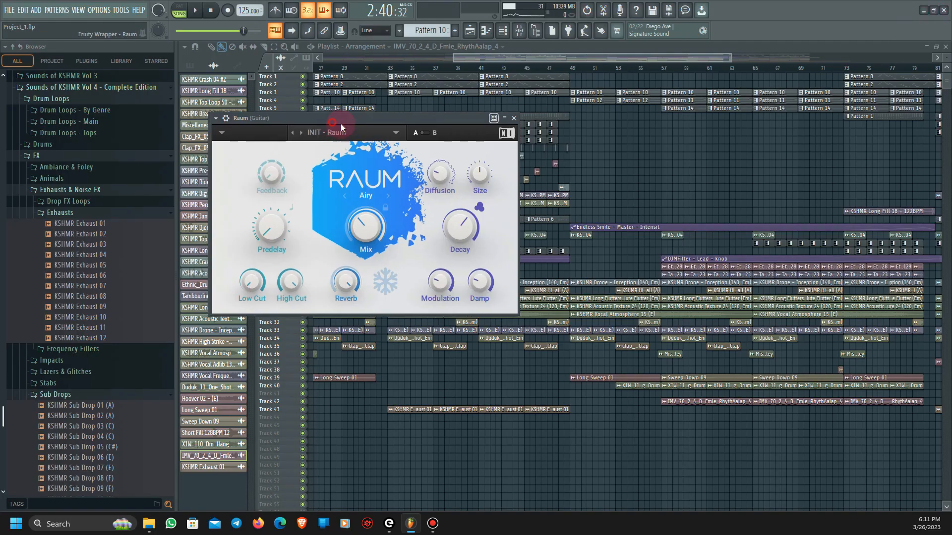
pyautogui.moveTo(340, 123); pyautogui.dragTo(458, 162)
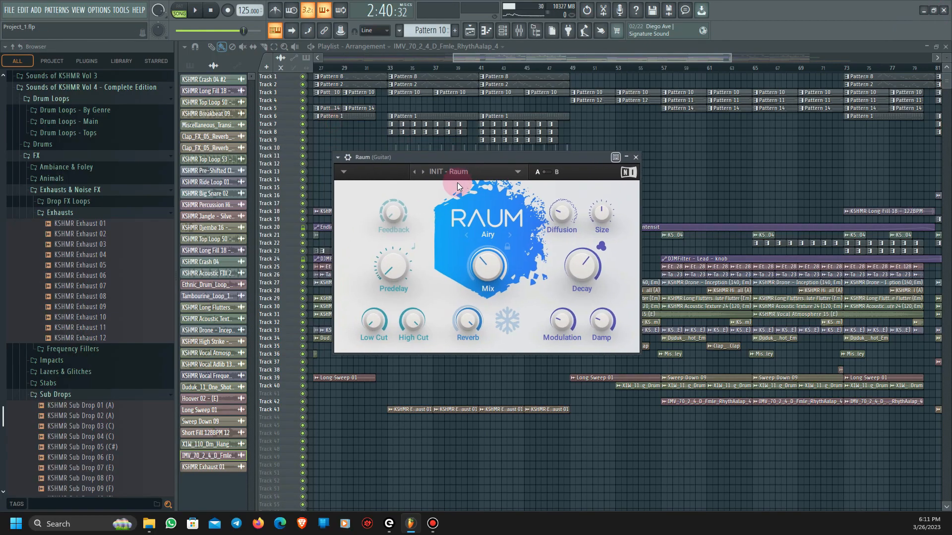
# - Select the Master track in the mixer and open its Ozone 10 effect
pyautogui.click(519, 31)
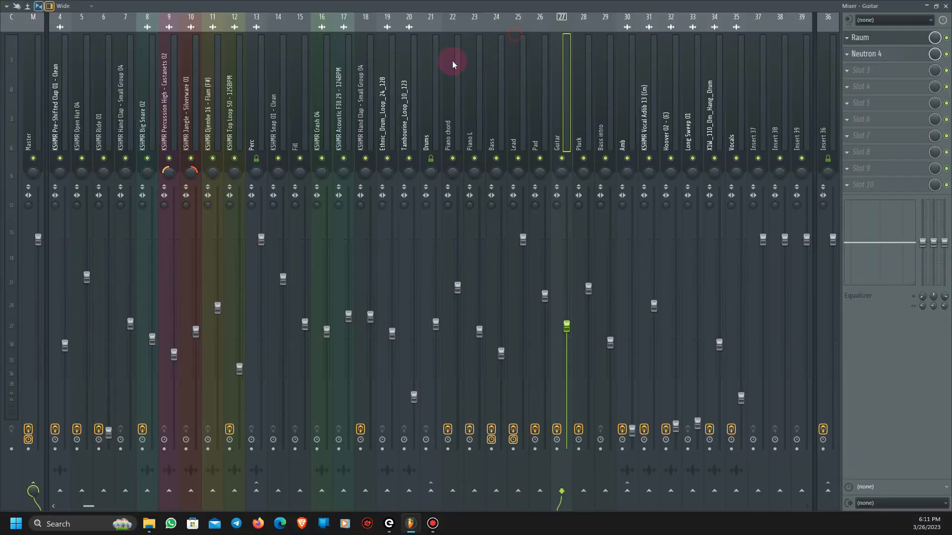
pyautogui.click(51, 123)
pyautogui.click(41, 127)
pyautogui.click(890, 44)
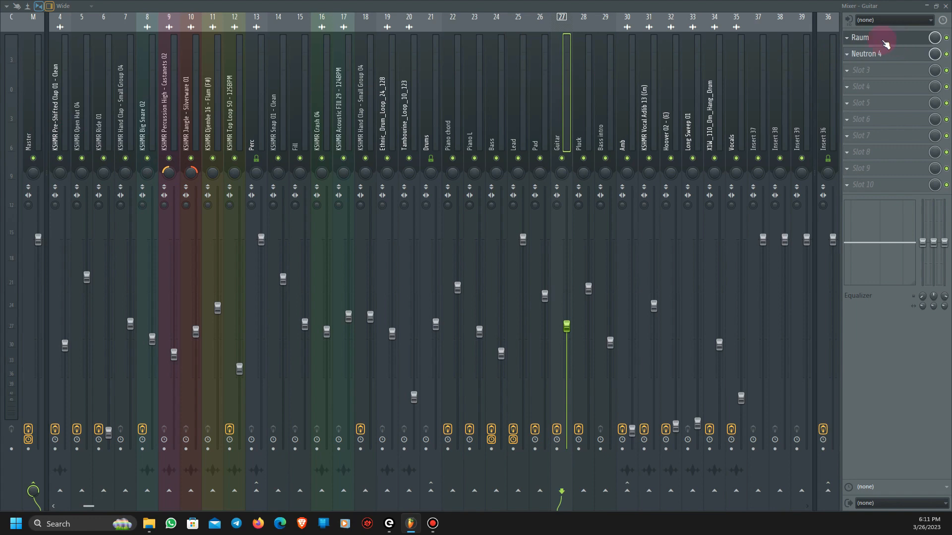
pyautogui.click(32, 114)
pyautogui.click(873, 55)
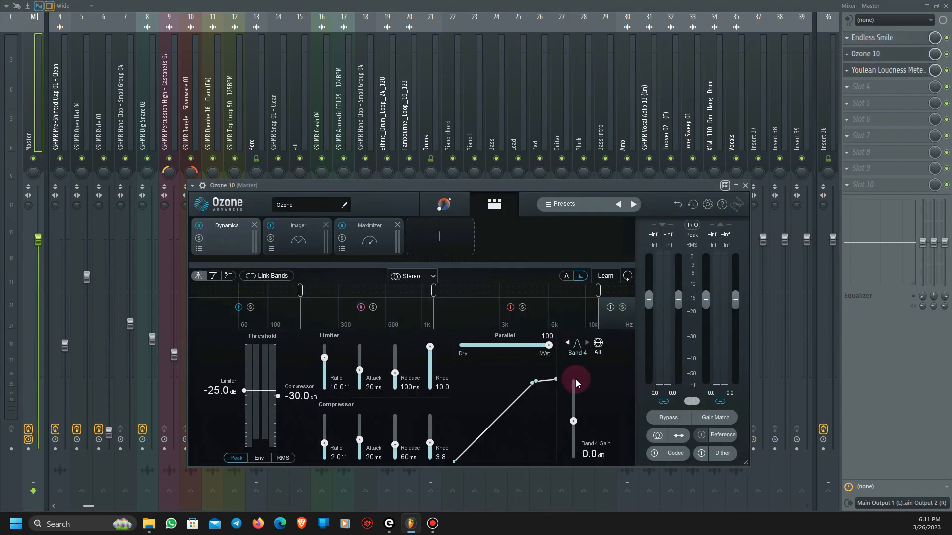
# - Show the settings of the Dynamics, Imager and Maximizer modules in Ozone 10 one after another
pyautogui.click(237, 243)
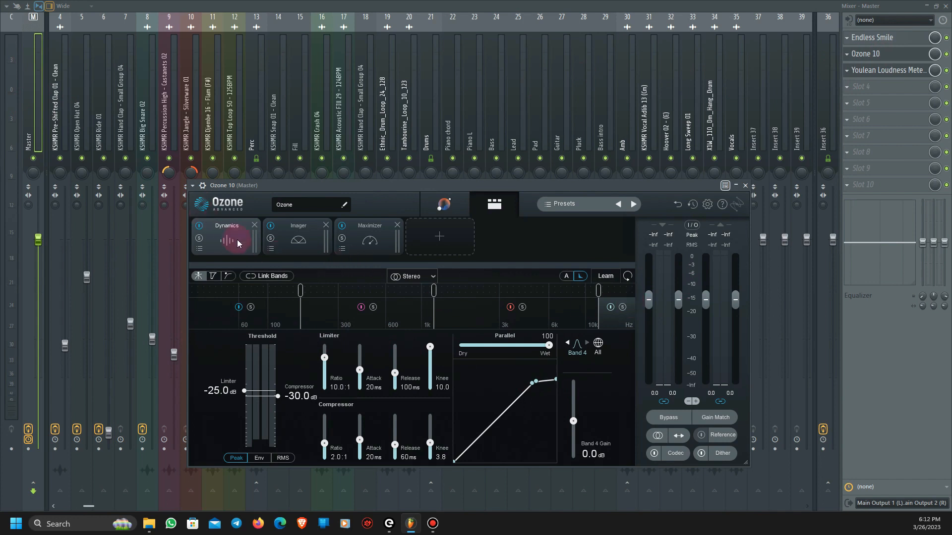
pyautogui.click(298, 240)
pyautogui.click(374, 241)
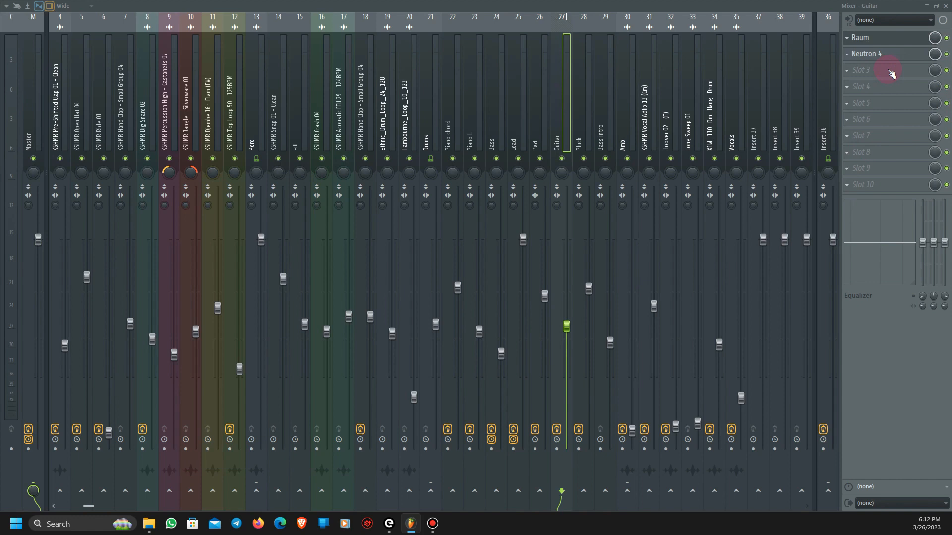
# - Delete the Youlean Loudness Meter plugin from the Master track's effect slots and confirm its removal
pyautogui.click(35, 113)
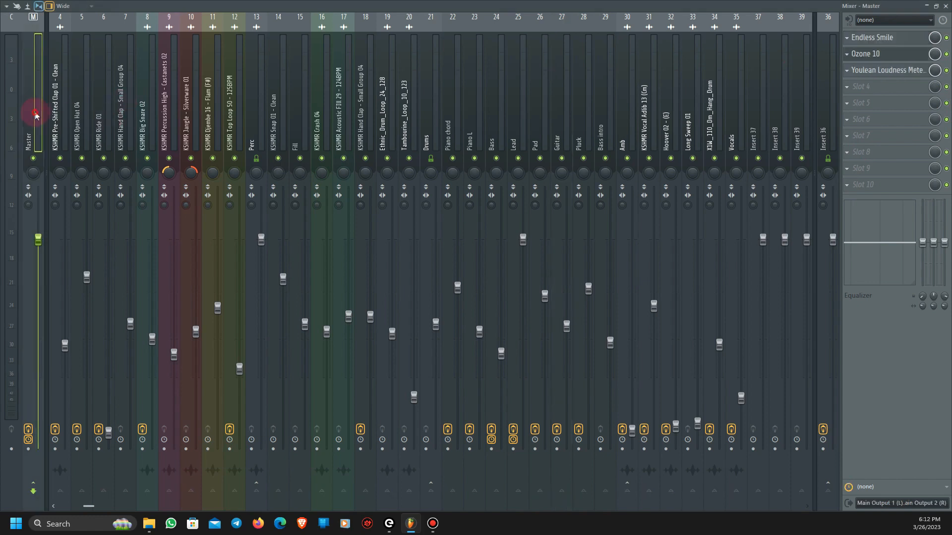
pyautogui.click(838, 78)
pyautogui.click(852, 88)
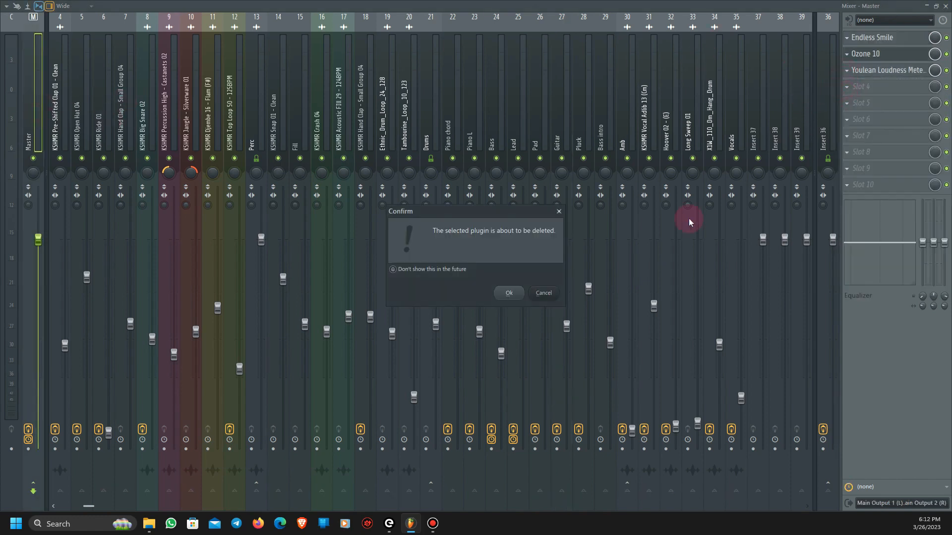
pyautogui.click(508, 294)
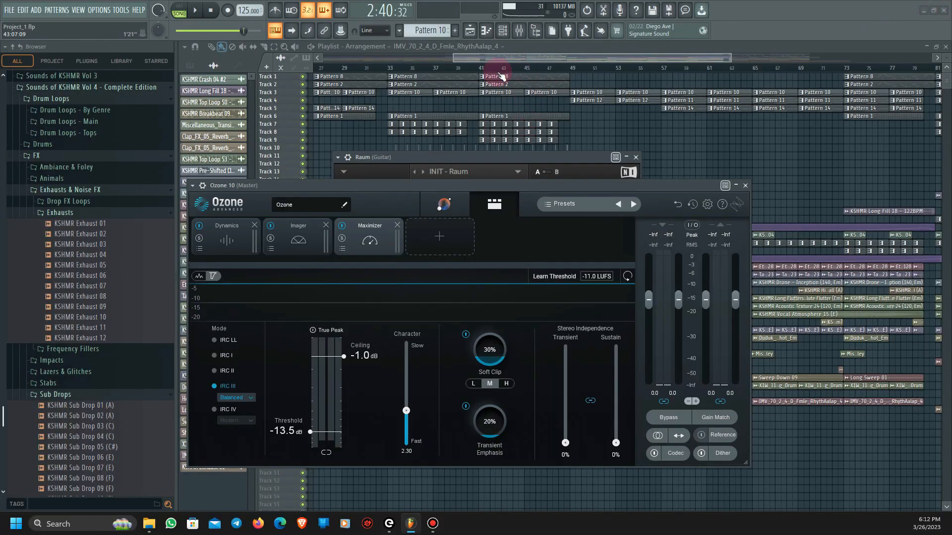